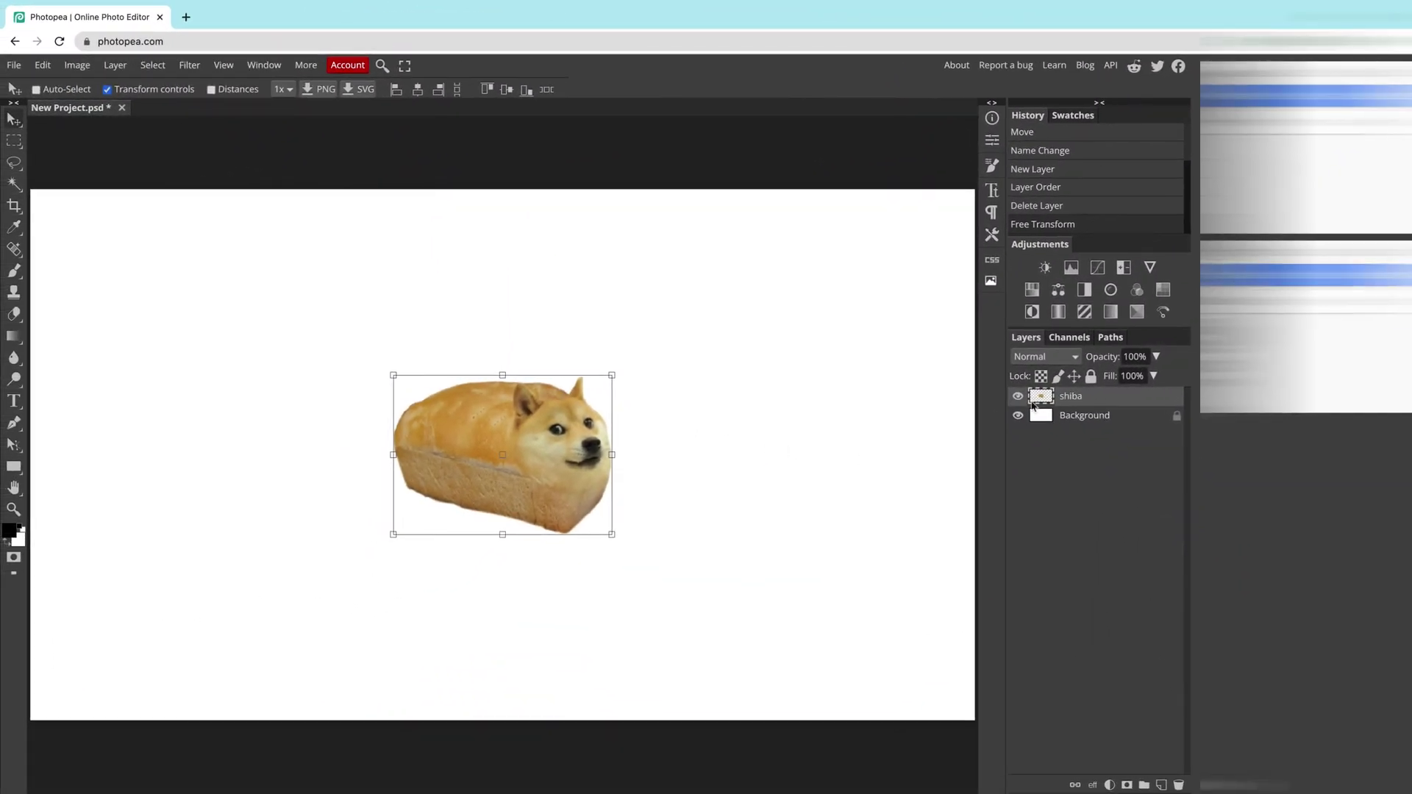
Add a new layer above Background and draw a large rectangle covering most of the canvas
{"action": "left_click", "coordinate": [1017, 397]}
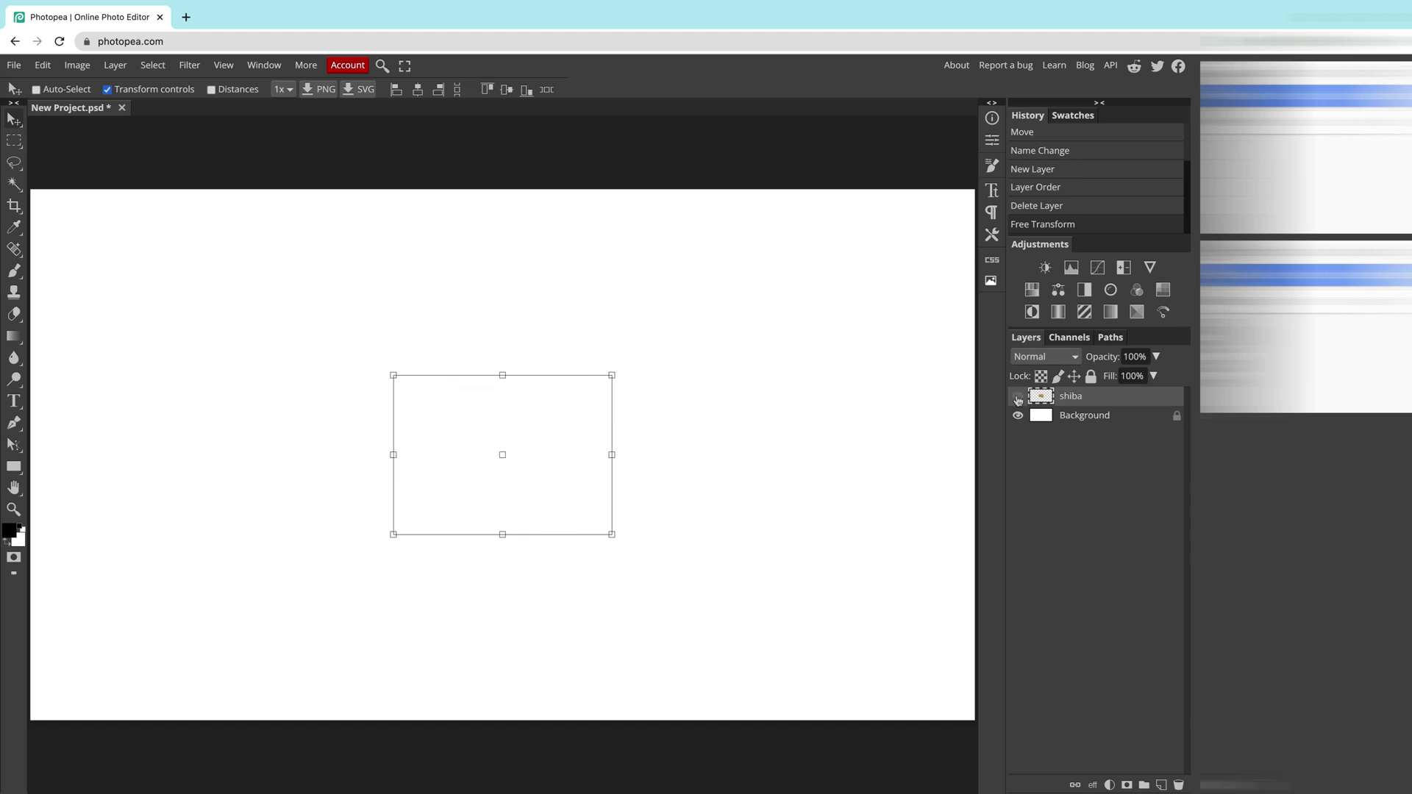
{"action": "left_click", "coordinate": [1018, 397]}
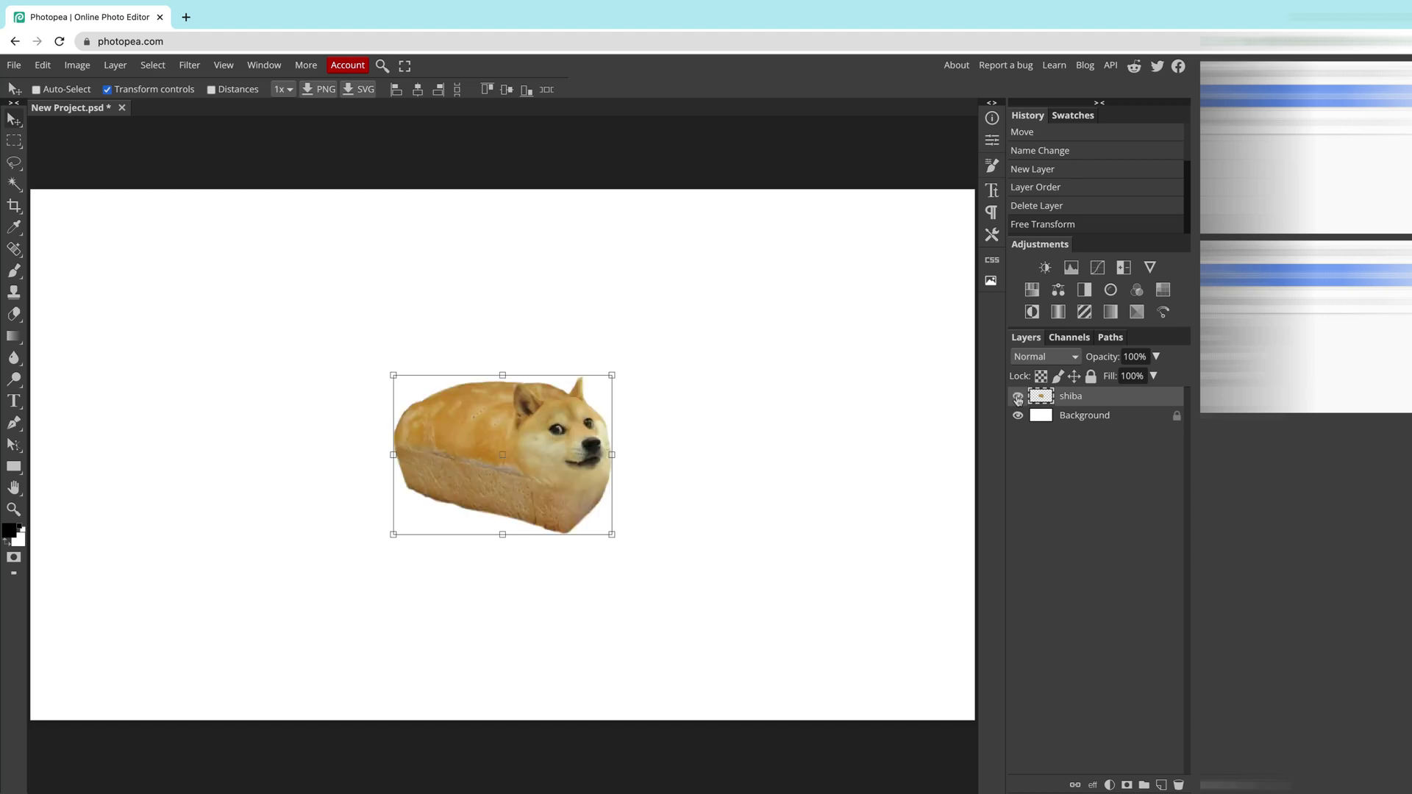
{"action": "left_click", "coordinate": [1137, 421]}
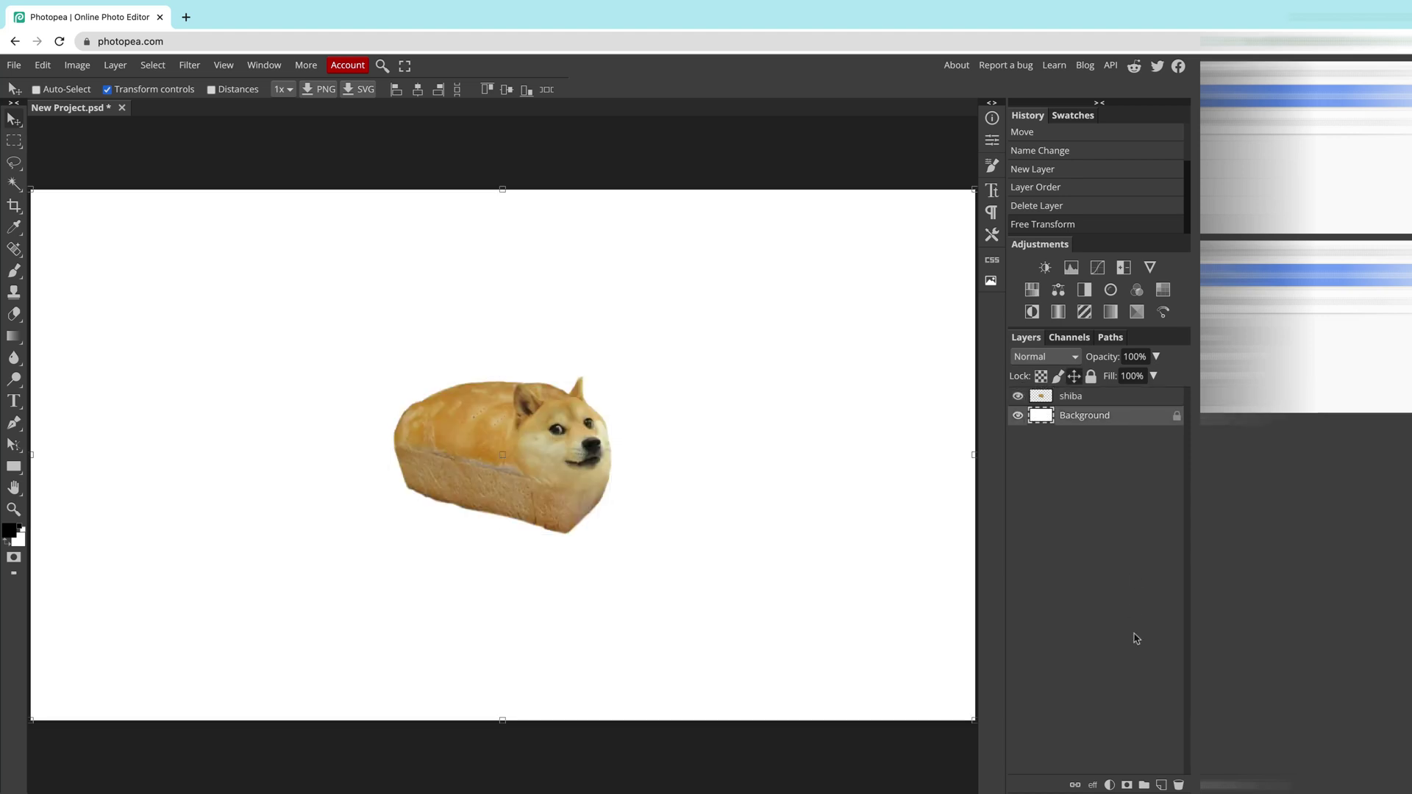
{"action": "left_click", "coordinate": [1161, 785]}
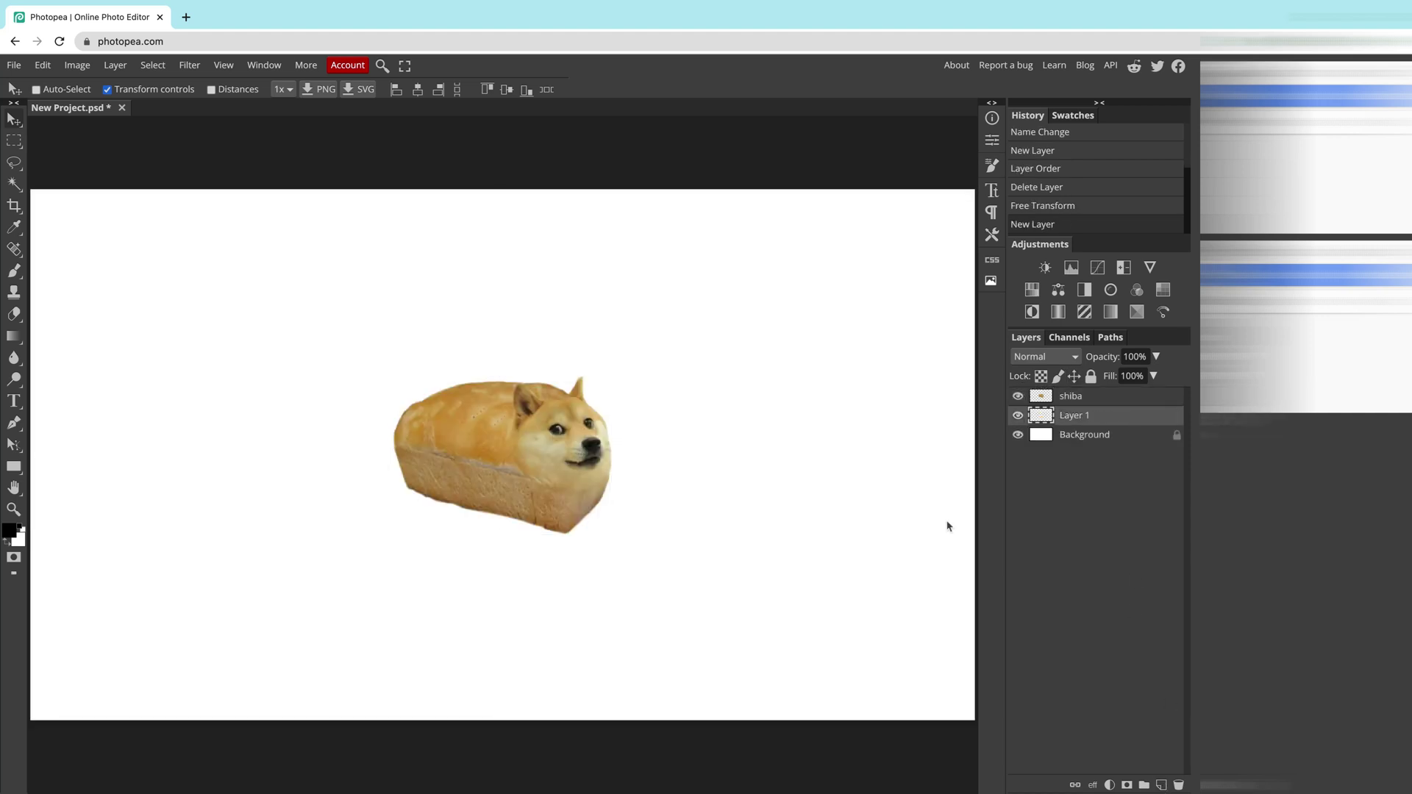
{"action": "left_click", "coordinate": [14, 467]}
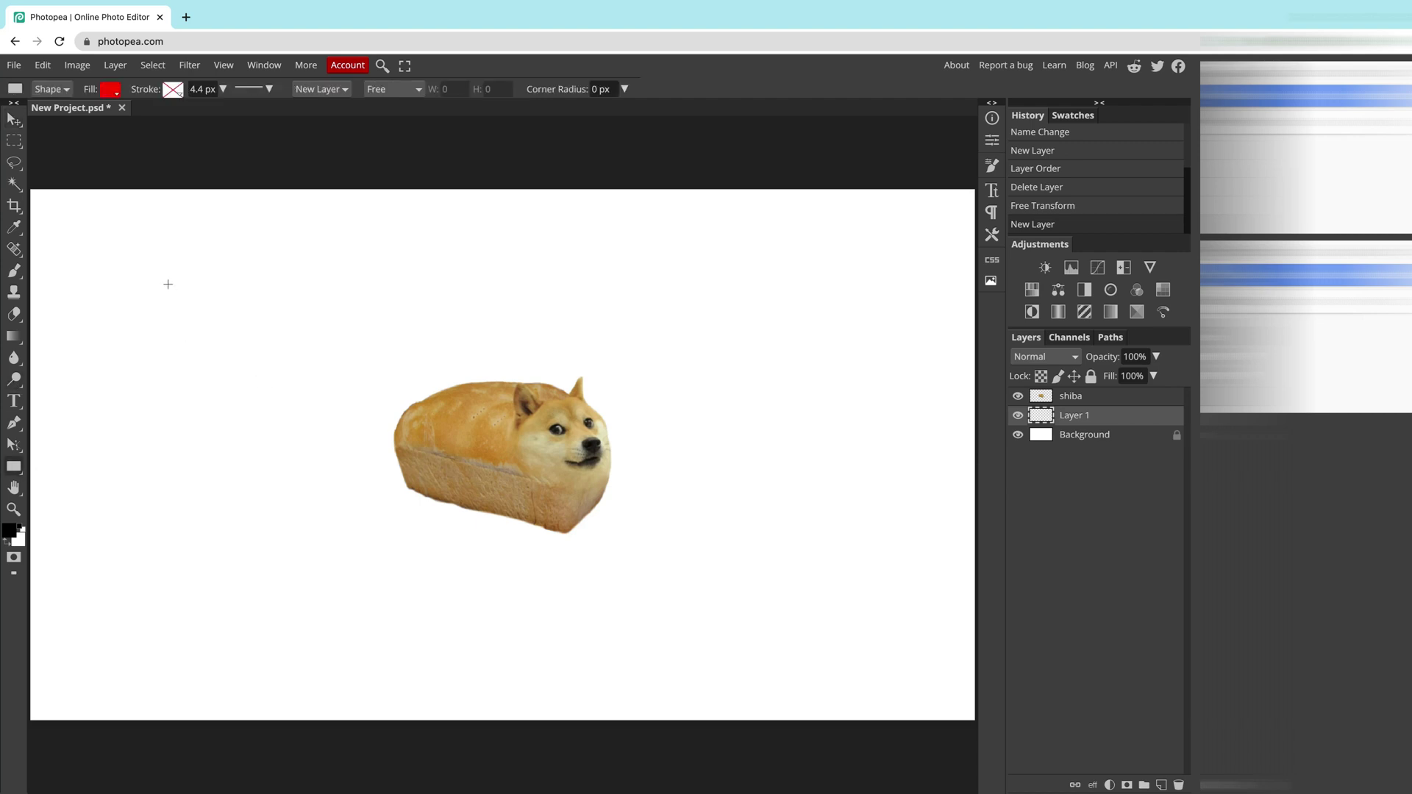
{"action": "left_click_drag", "start_coordinate": [170, 286], "coordinate": [832, 635]}
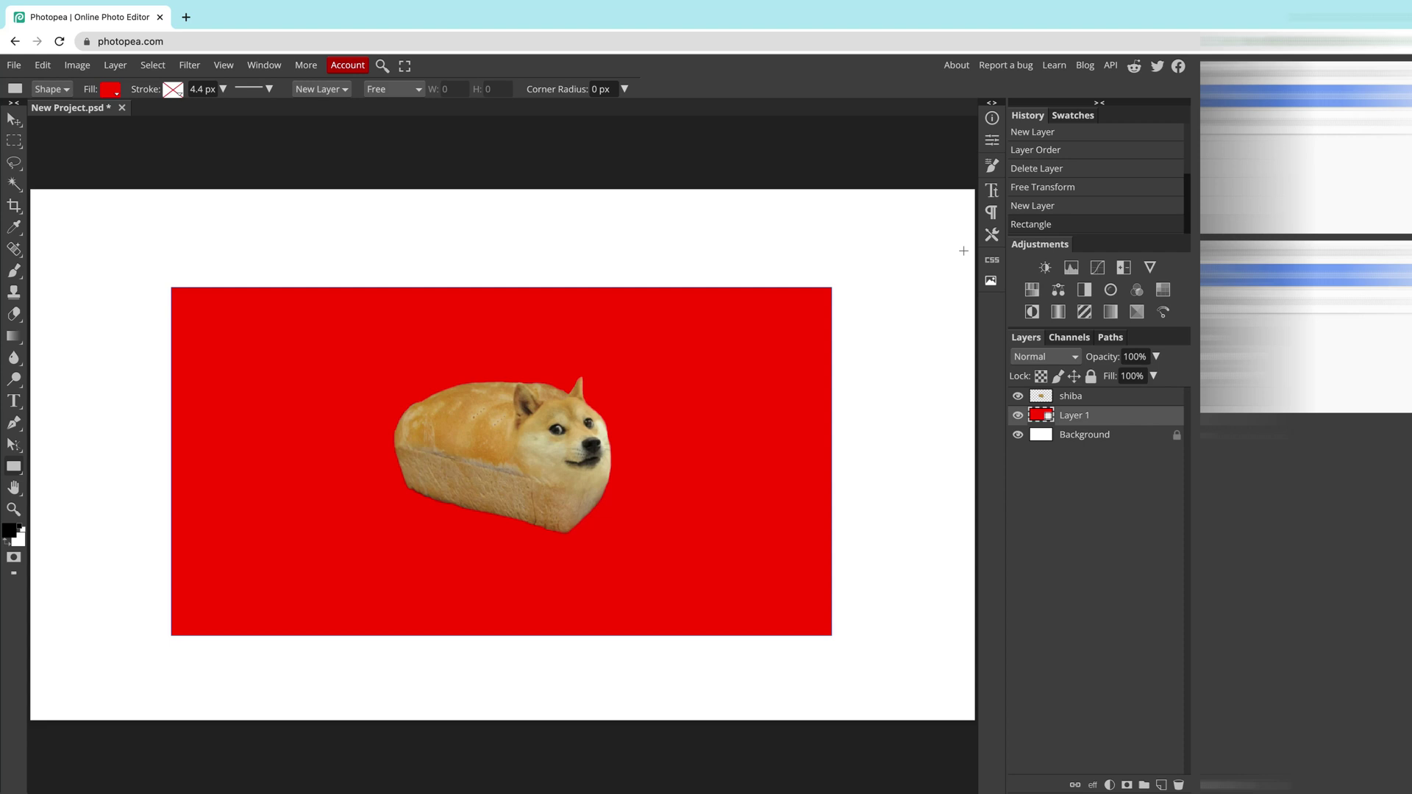
Give the rectangle a gradient fill running vertically at a 90° angle
{"action": "left_click", "coordinate": [108, 89]}
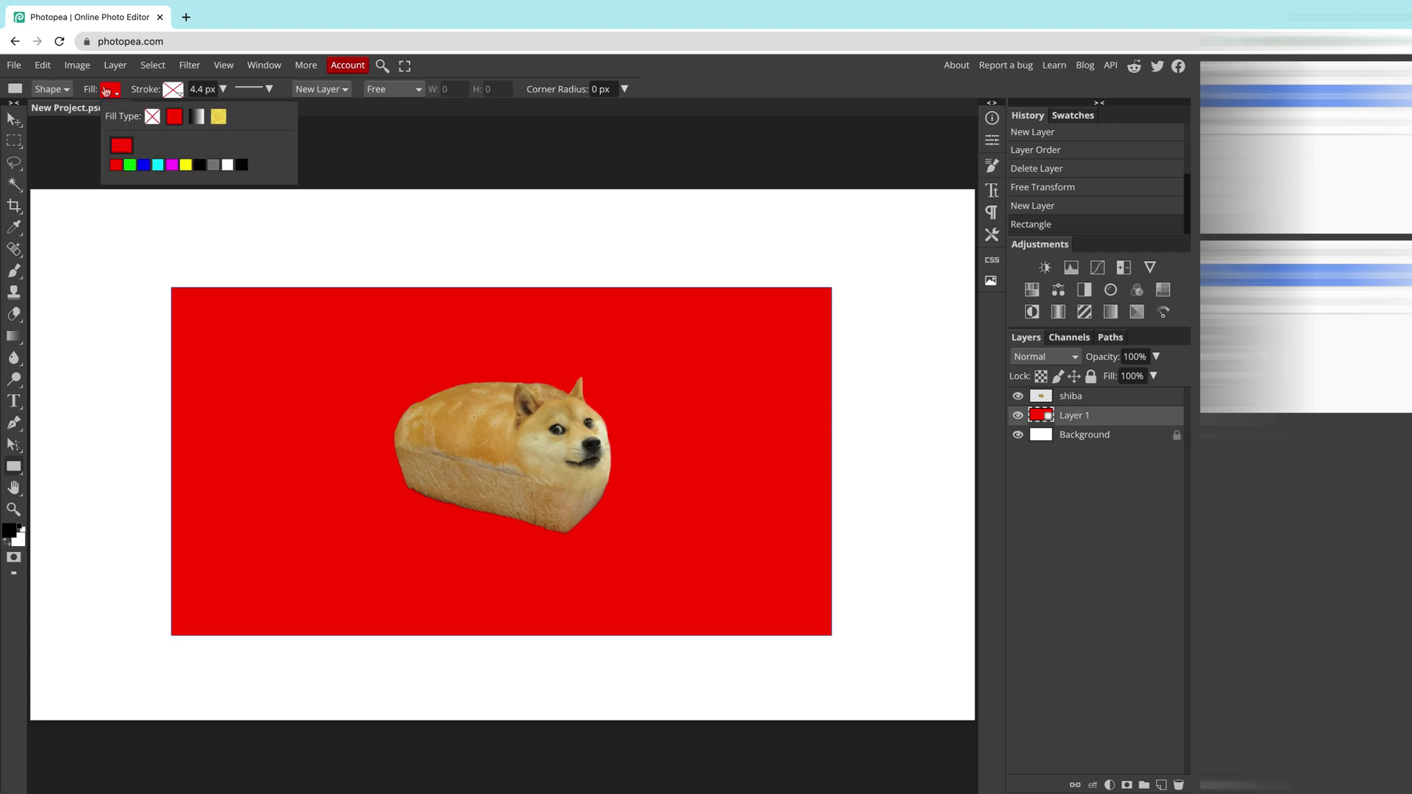
{"action": "left_click", "coordinate": [196, 117]}
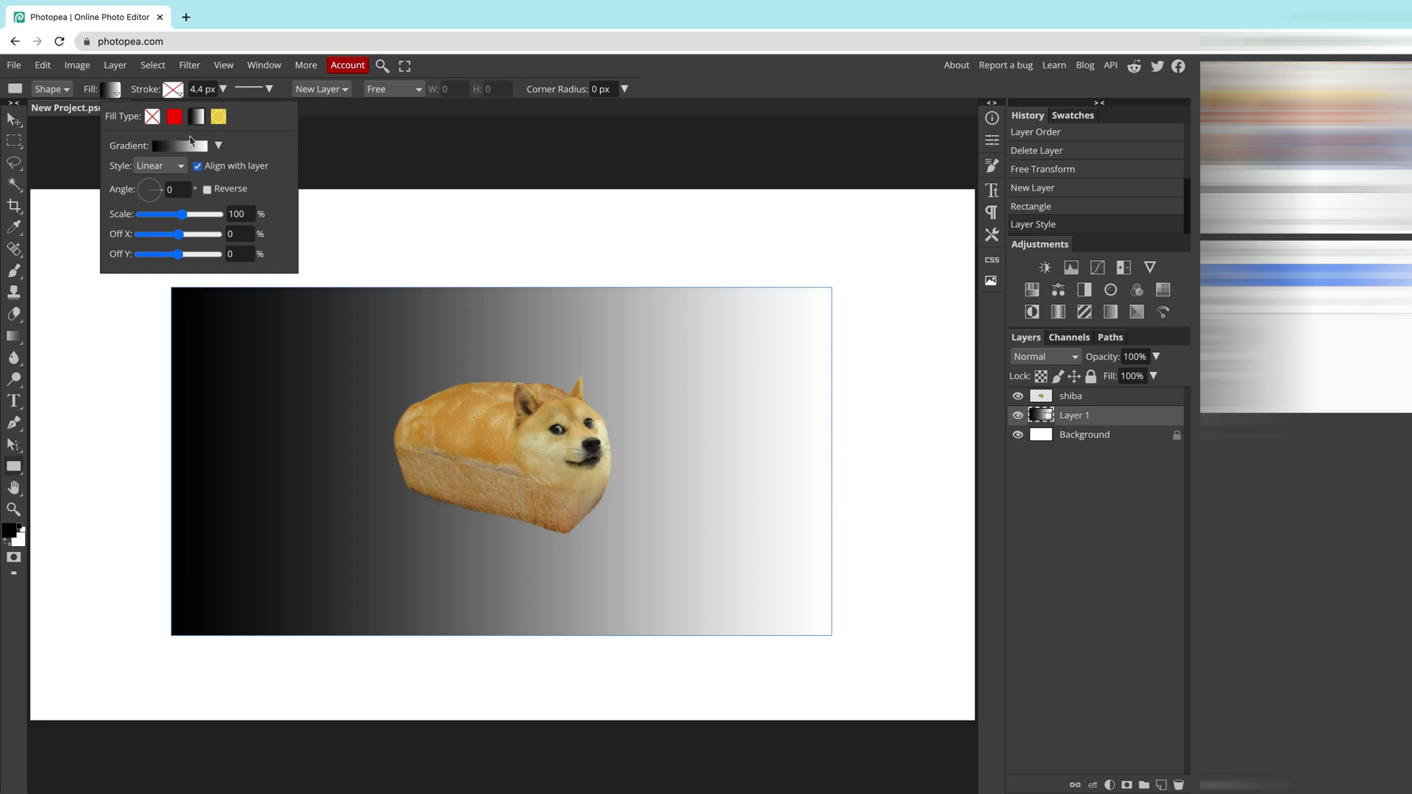
{"action": "left_click_drag", "start_coordinate": [152, 190], "coordinate": [149, 178]}
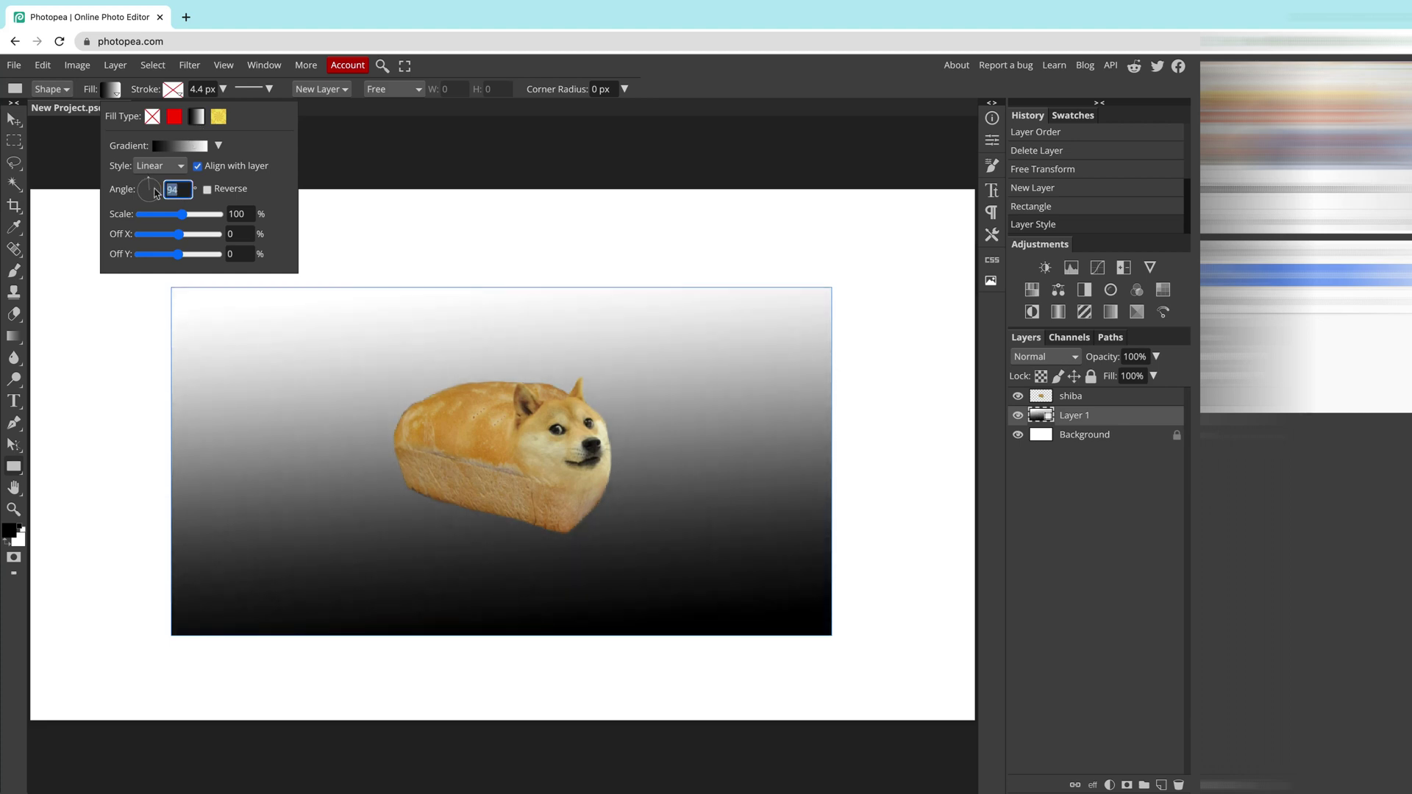
In the Gradient Editor, make the left stop dark green and add a mid-green stop at 36%
{"action": "left_click", "coordinate": [180, 144]}
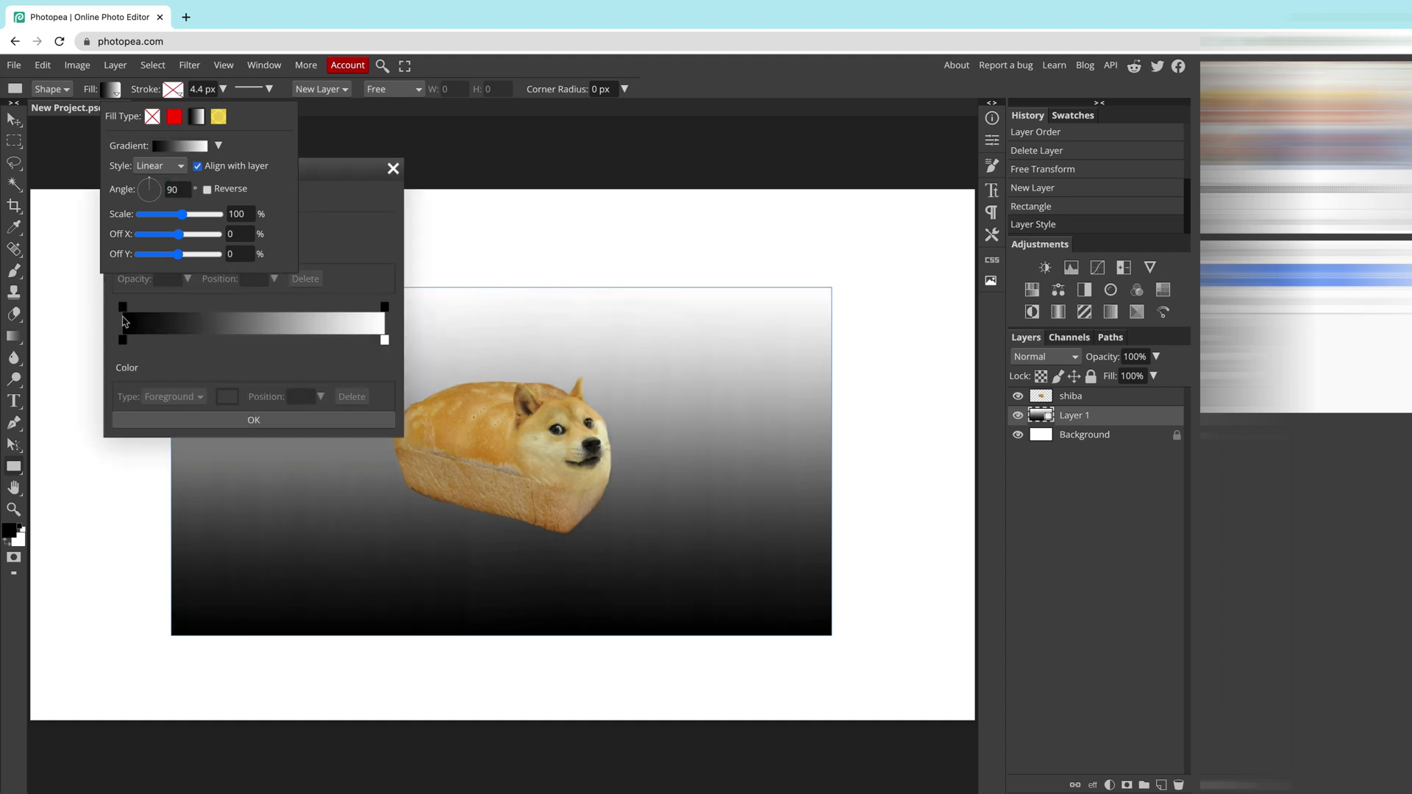
{"action": "left_click", "coordinate": [122, 341]}
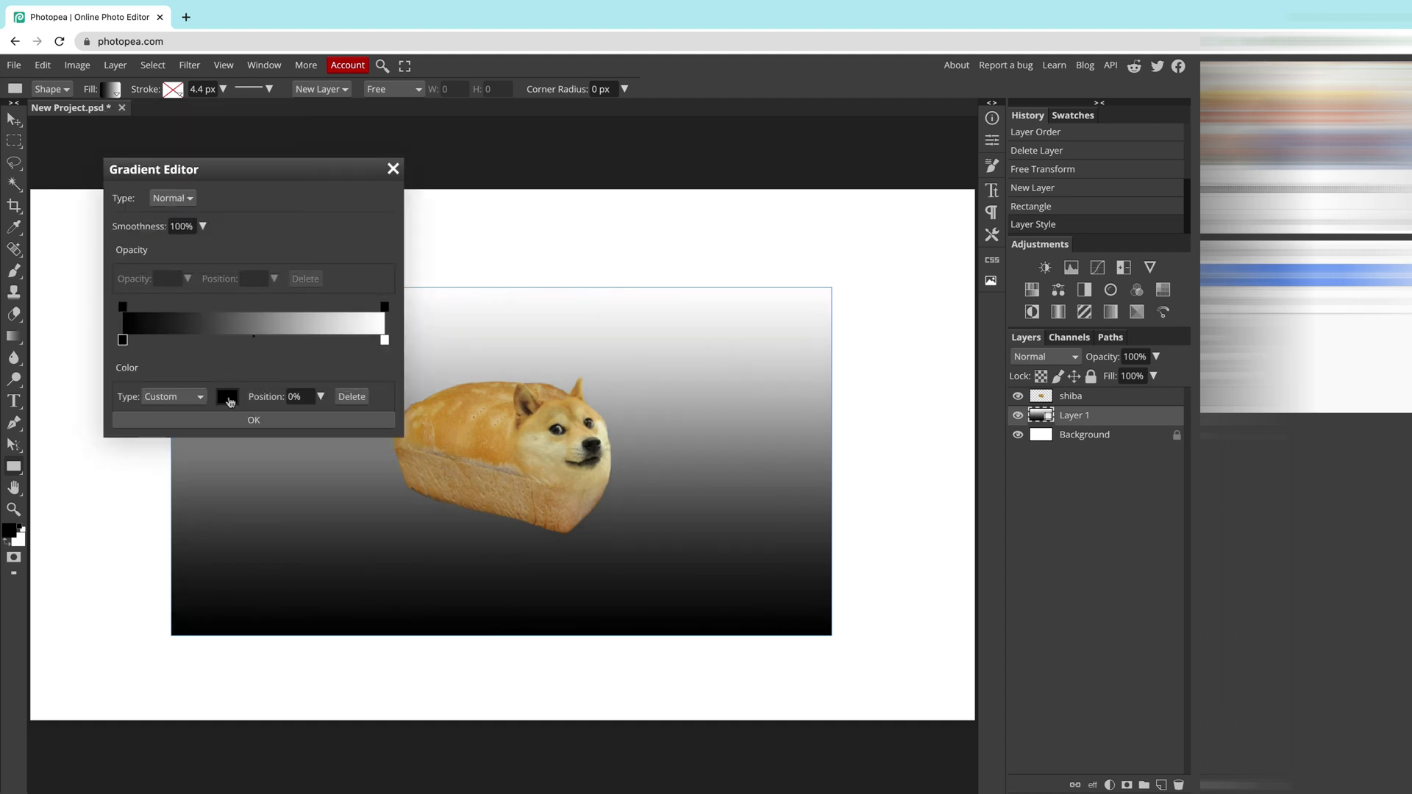
{"action": "left_click", "coordinate": [228, 396]}
{"action": "left_click", "coordinate": [282, 320]}
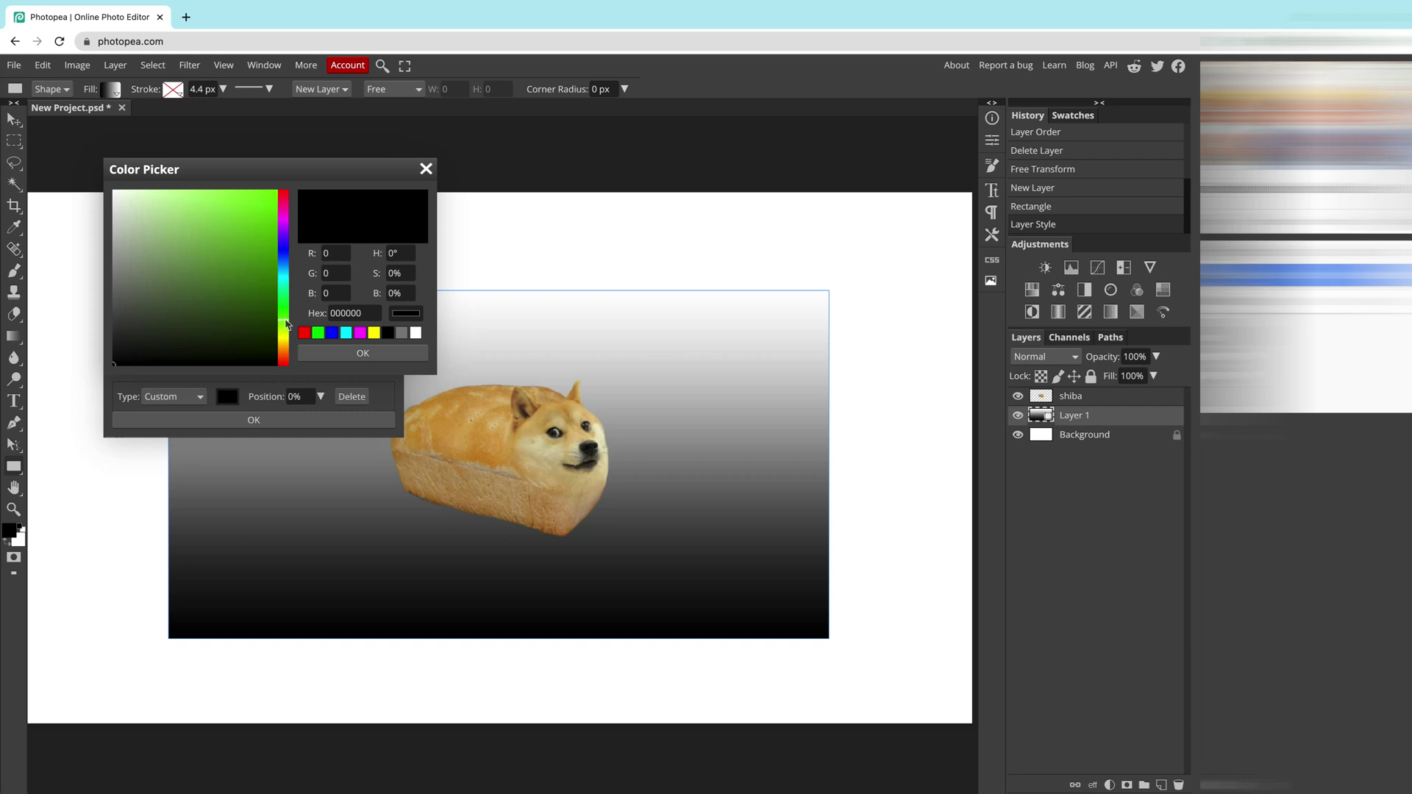
{"action": "left_click_drag", "start_coordinate": [253, 307], "coordinate": [277, 292]}
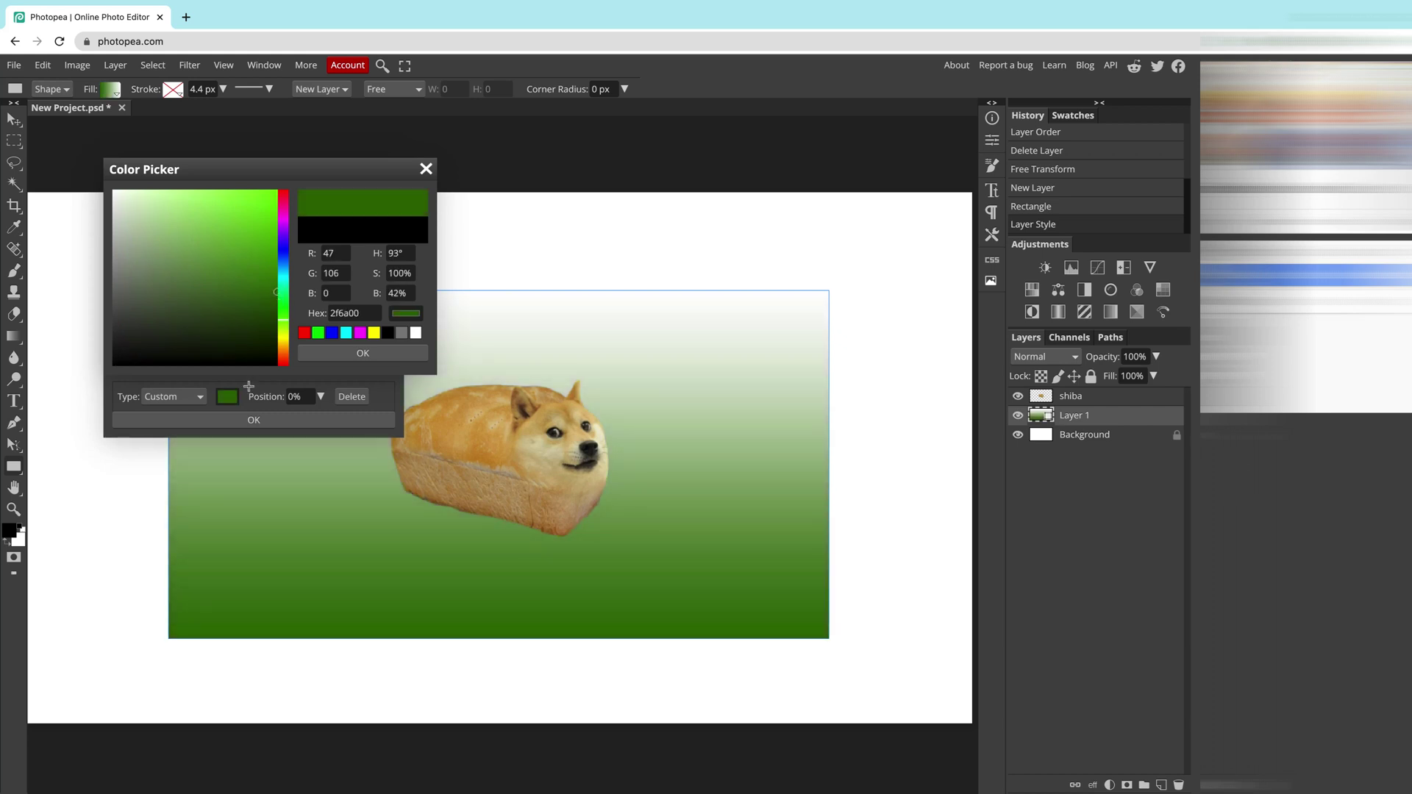
{"action": "left_click", "coordinate": [349, 356]}
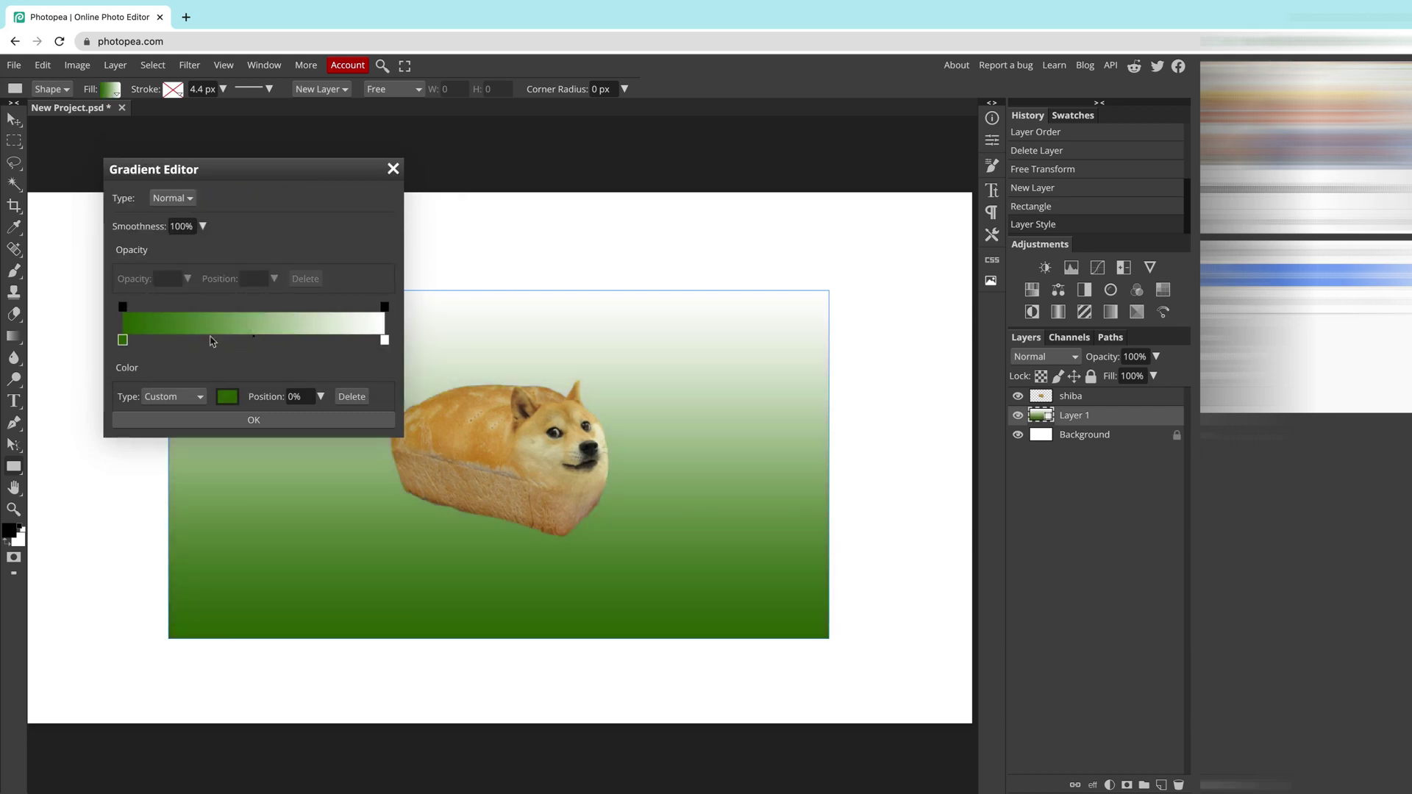
{"action": "left_click", "coordinate": [217, 340]}
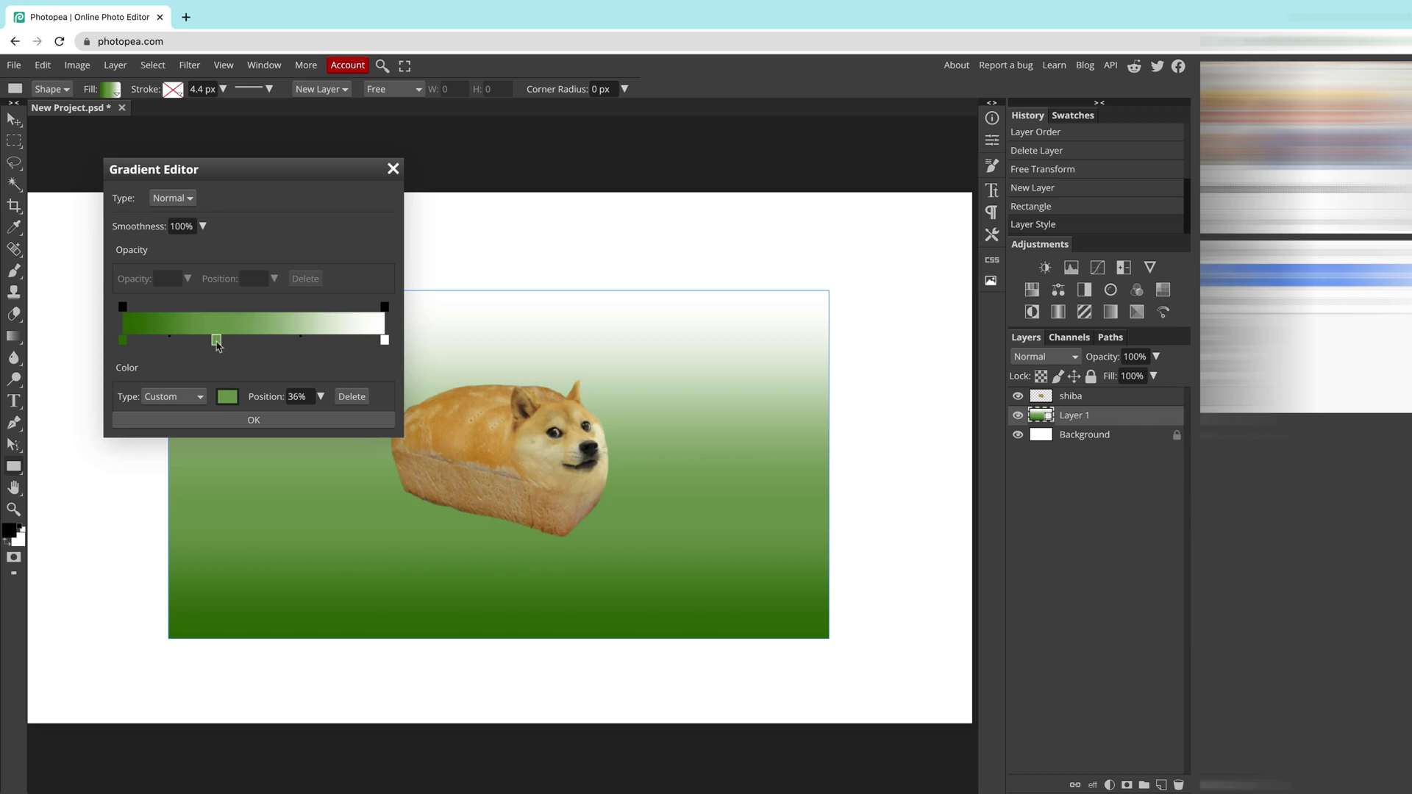
Change the left stop to a vivid grass green (92ba00)
{"action": "left_click", "coordinate": [124, 342]}
{"action": "left_click", "coordinate": [230, 401]}
{"action": "left_click", "coordinate": [249, 272]}
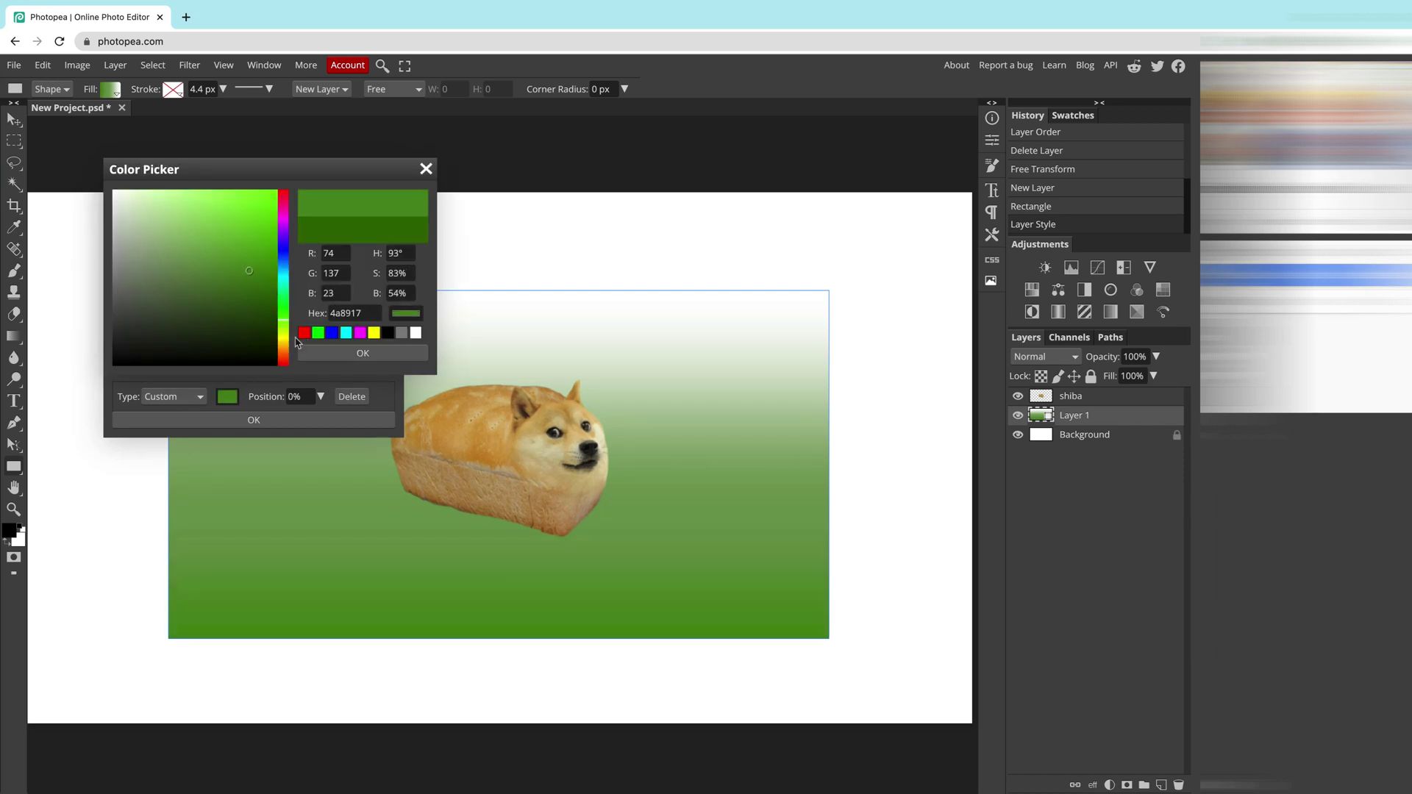
{"action": "left_click", "coordinate": [284, 335]}
{"action": "left_click_drag", "start_coordinate": [264, 244], "coordinate": [278, 236]}
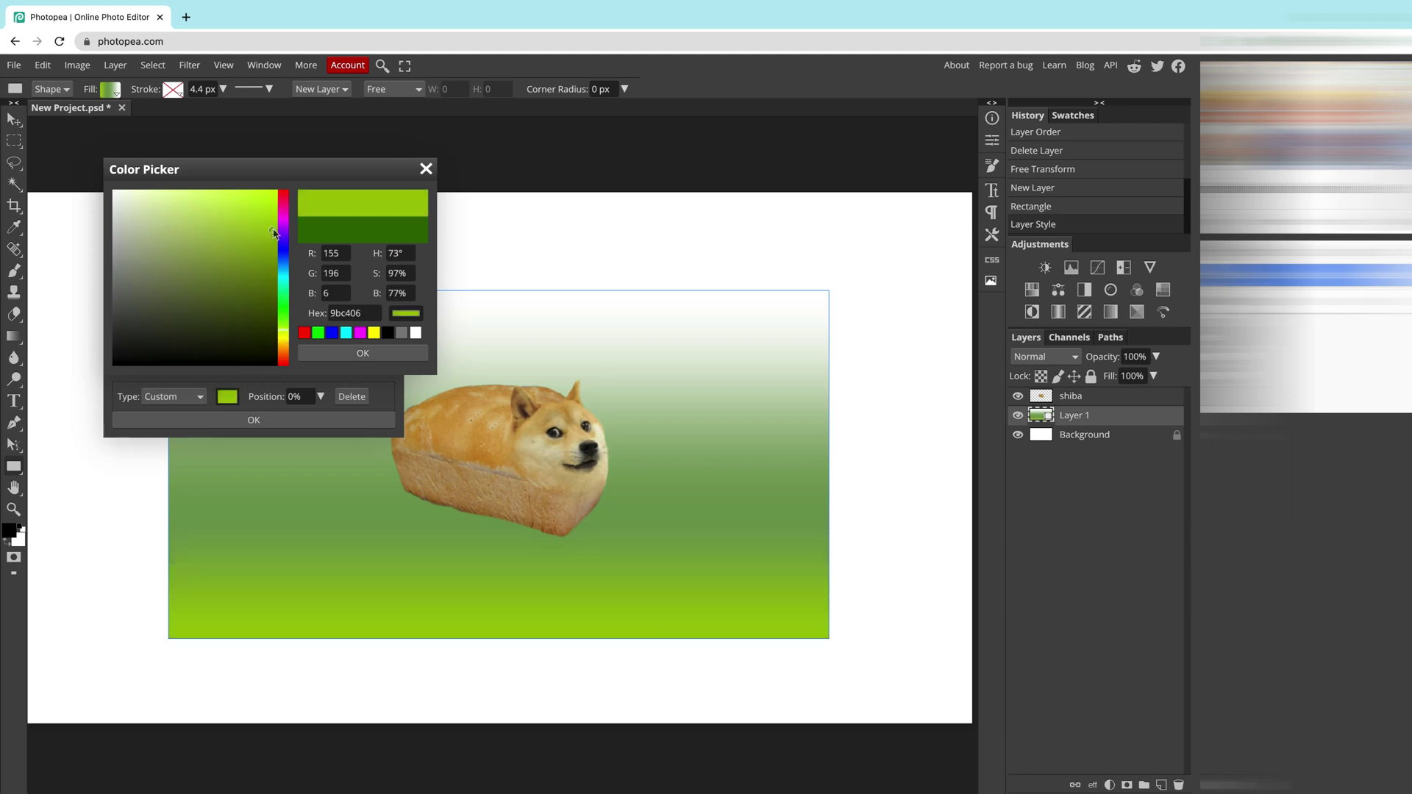
{"action": "left_click", "coordinate": [336, 355]}
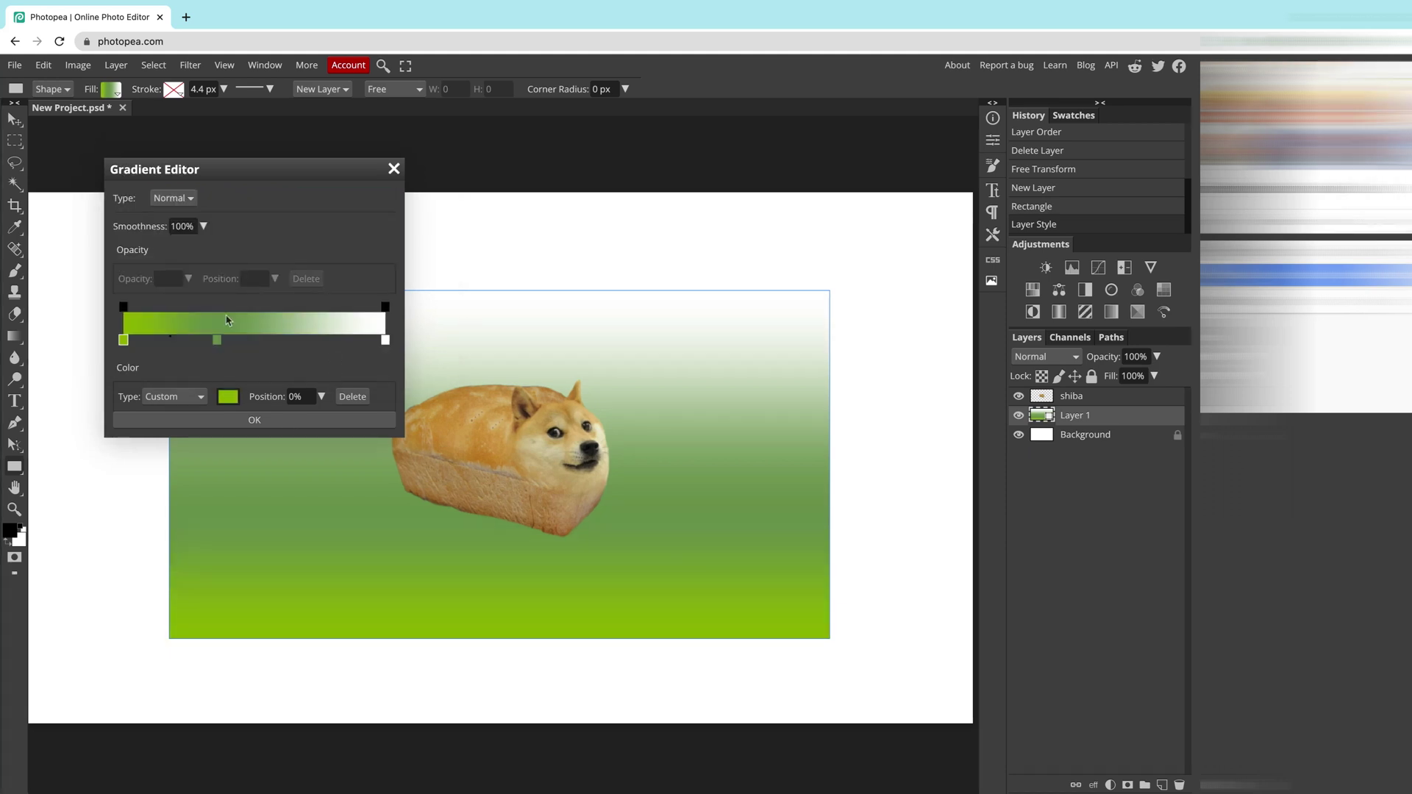
Set the right stop to light sky blue (85d3ff)
{"action": "left_click", "coordinate": [385, 340]}
{"action": "left_click", "coordinate": [228, 397]}
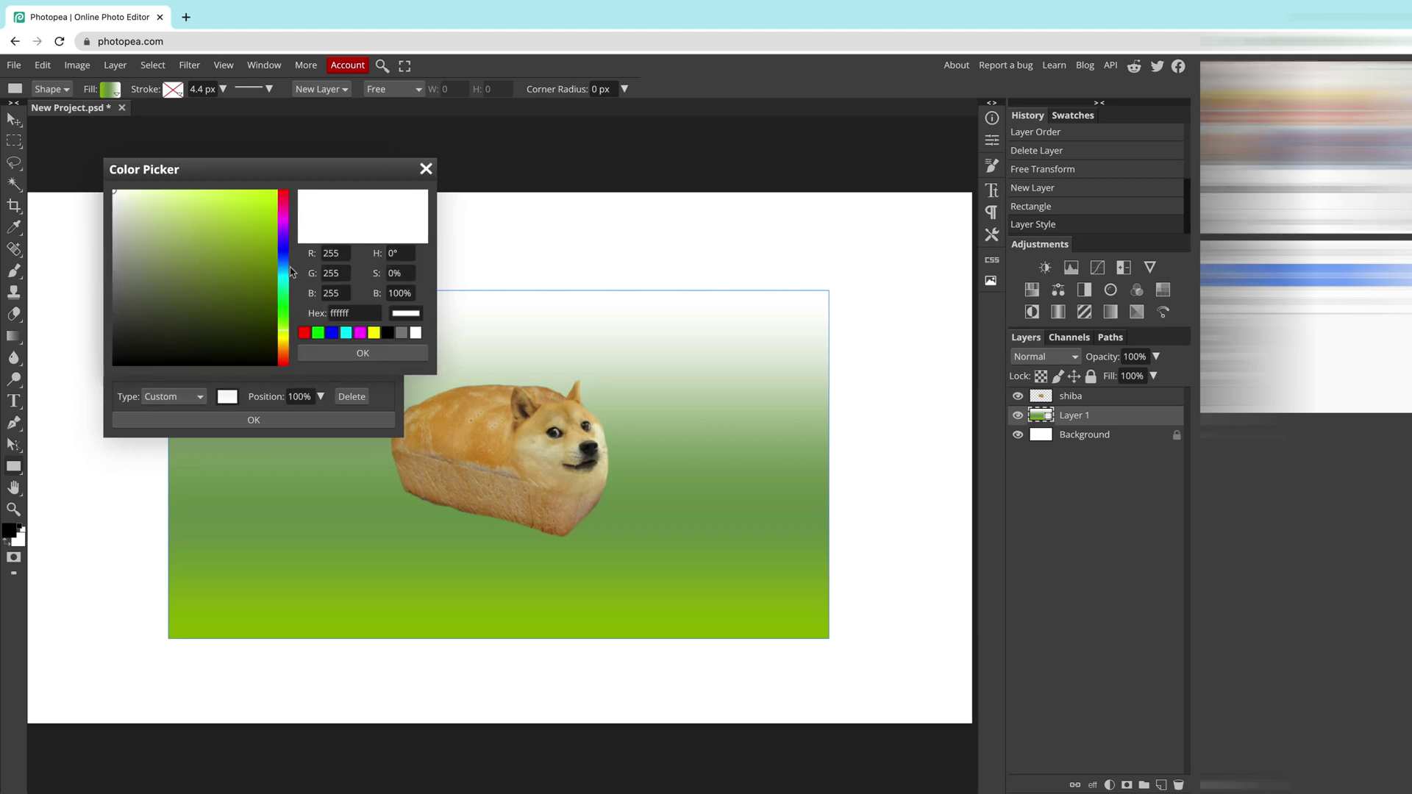
{"action": "left_click", "coordinate": [286, 267]}
{"action": "left_click", "coordinate": [192, 191]}
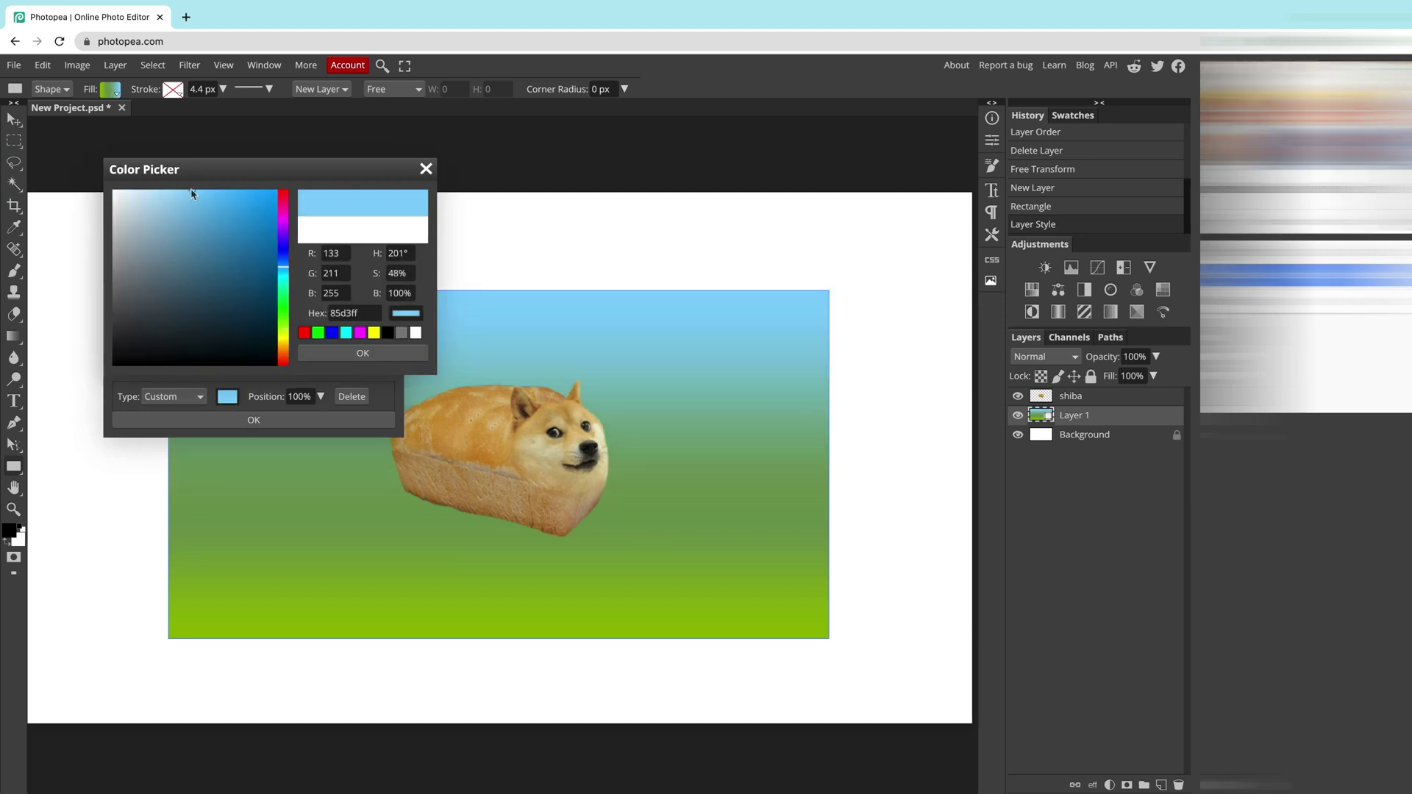
{"action": "left_click", "coordinate": [359, 355]}
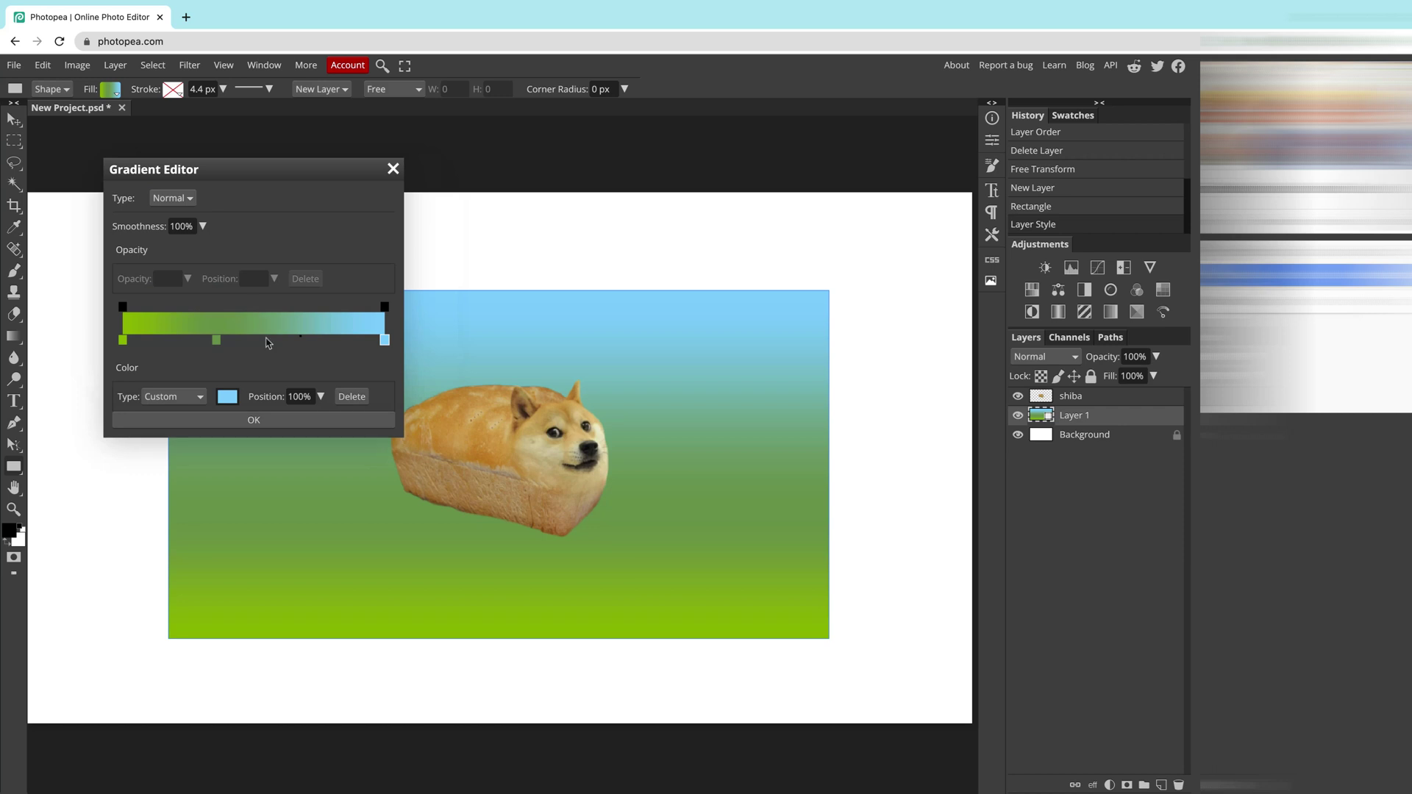
Add another green stop higher up, delete the 47% stop, and shift the middle green toward the grass
{"action": "left_click_drag", "start_coordinate": [328, 341], "coordinate": [248, 347]}
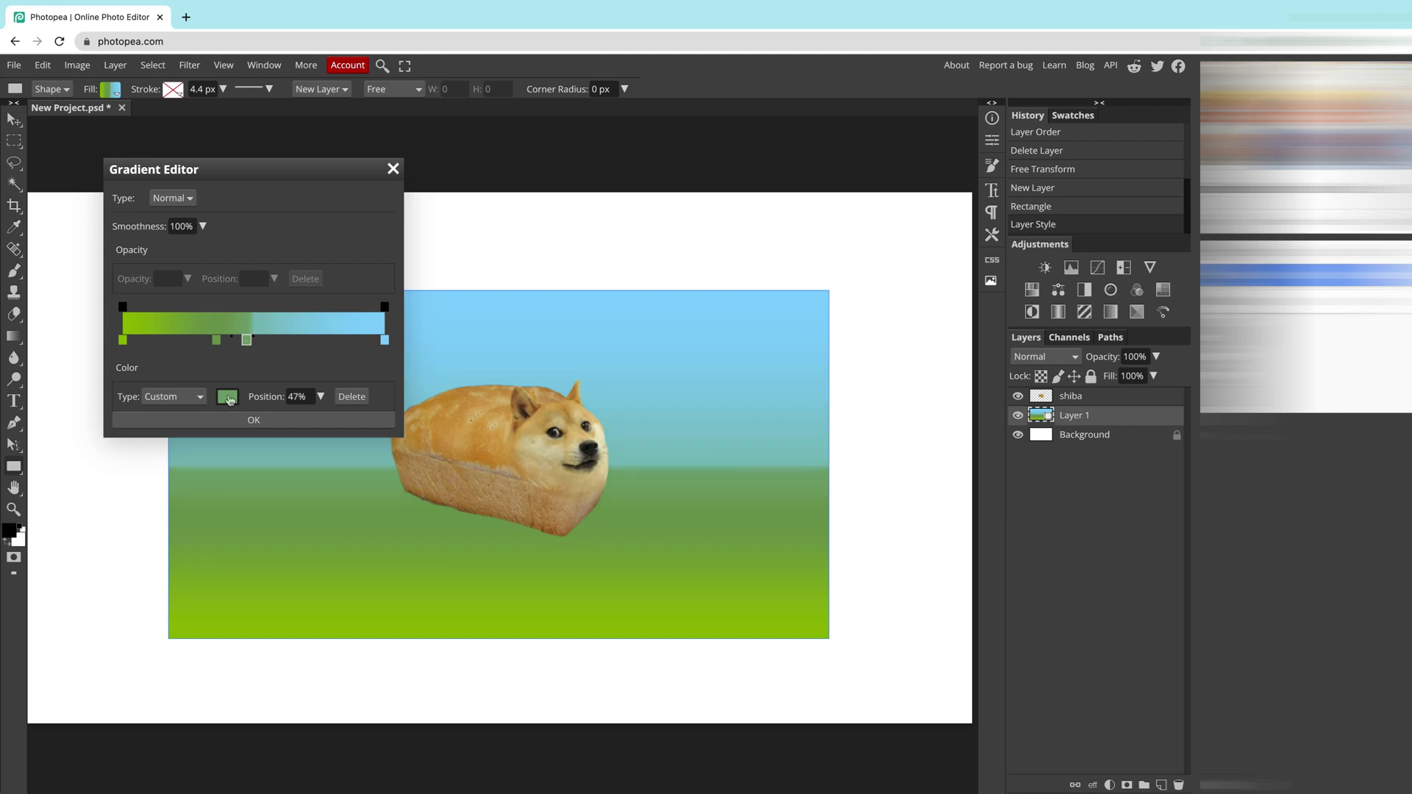
{"action": "left_click", "coordinate": [228, 398]}
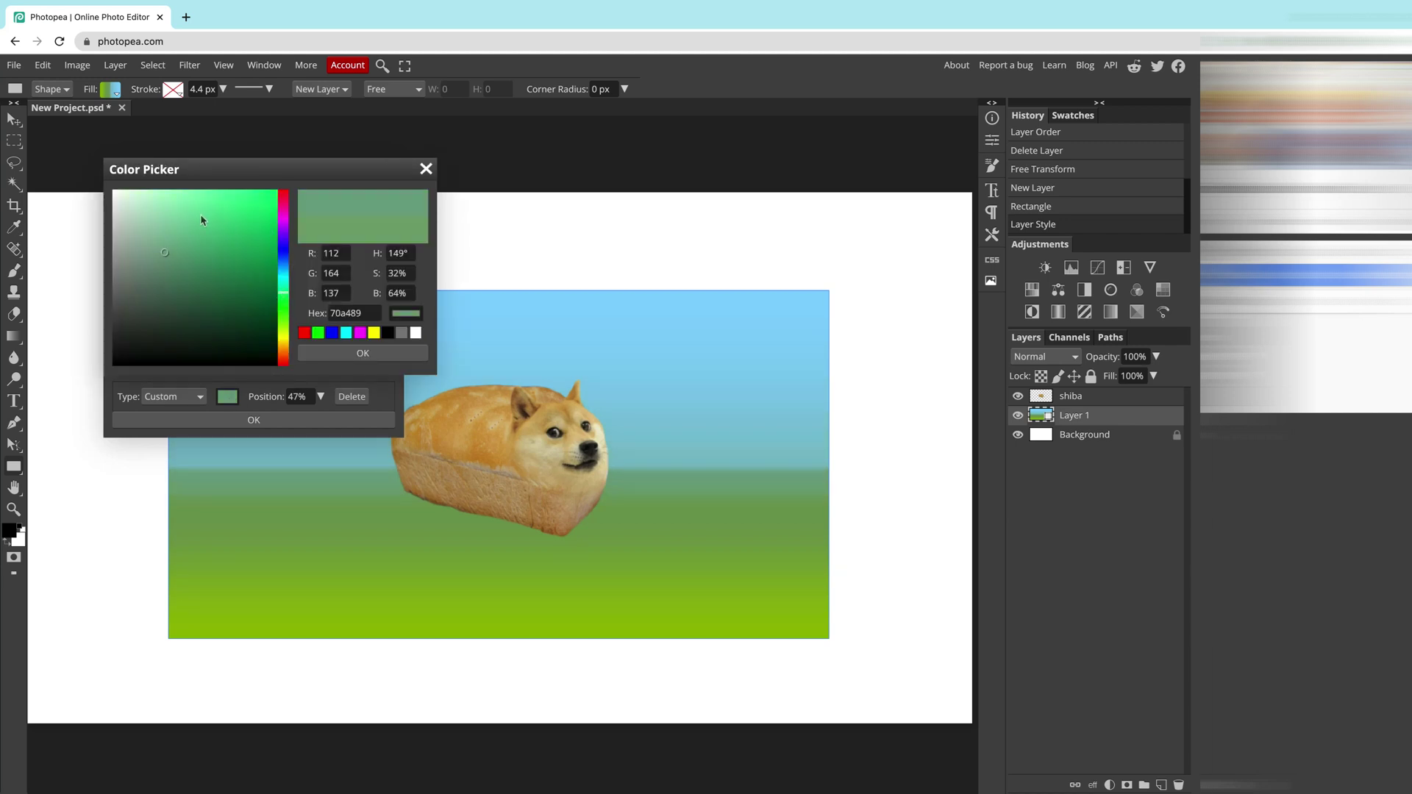
{"action": "mouse_move", "coordinate": [202, 219]}
{"action": "left_mouse_down"}
{"action": "mouse_move", "coordinate": [186, 215]}
{"action": "mouse_move", "coordinate": [208, 262]}
{"action": "mouse_move", "coordinate": [162, 269]}
{"action": "mouse_move", "coordinate": [155, 234]}
{"action": "mouse_move", "coordinate": [156, 250]}
{"action": "left_mouse_up"}
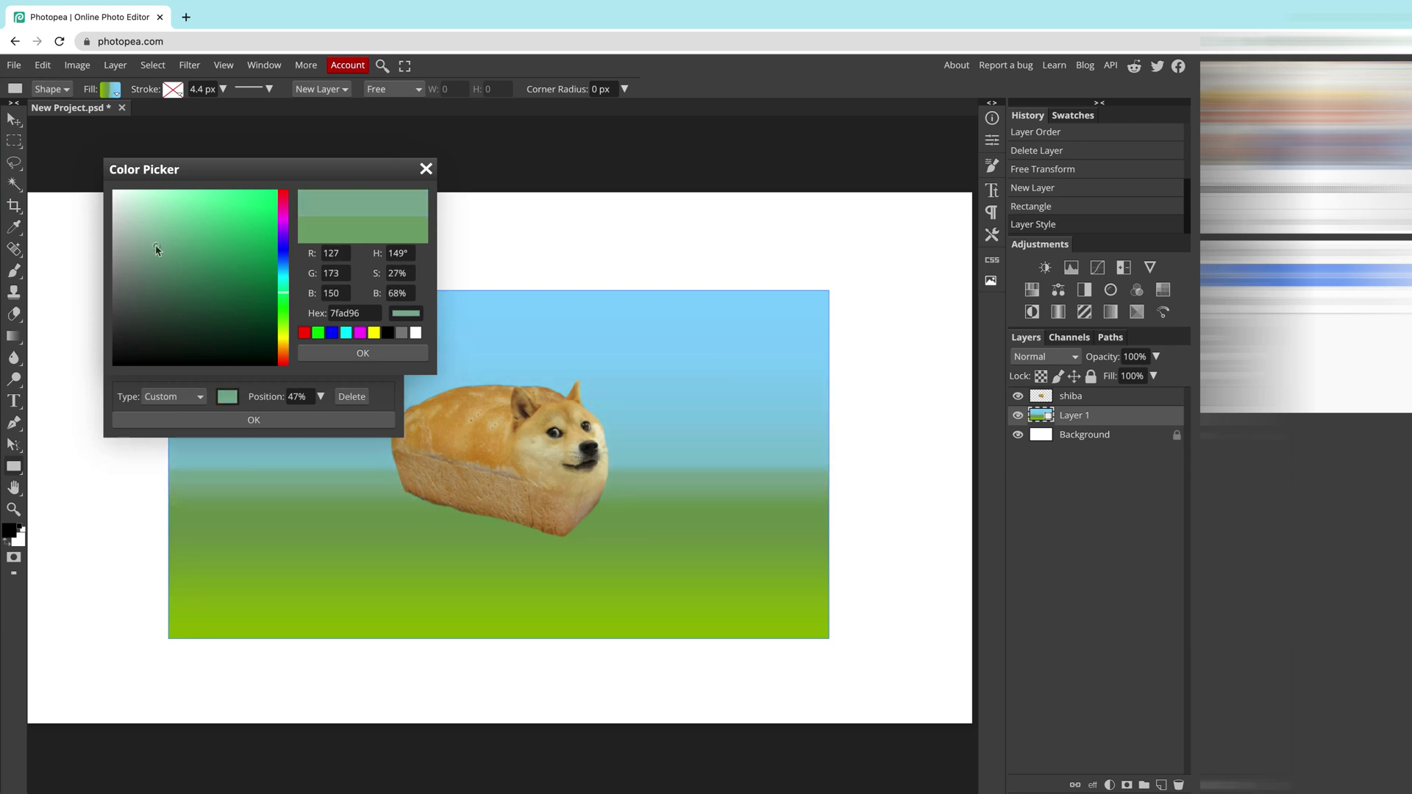
{"action": "left_click", "coordinate": [357, 356]}
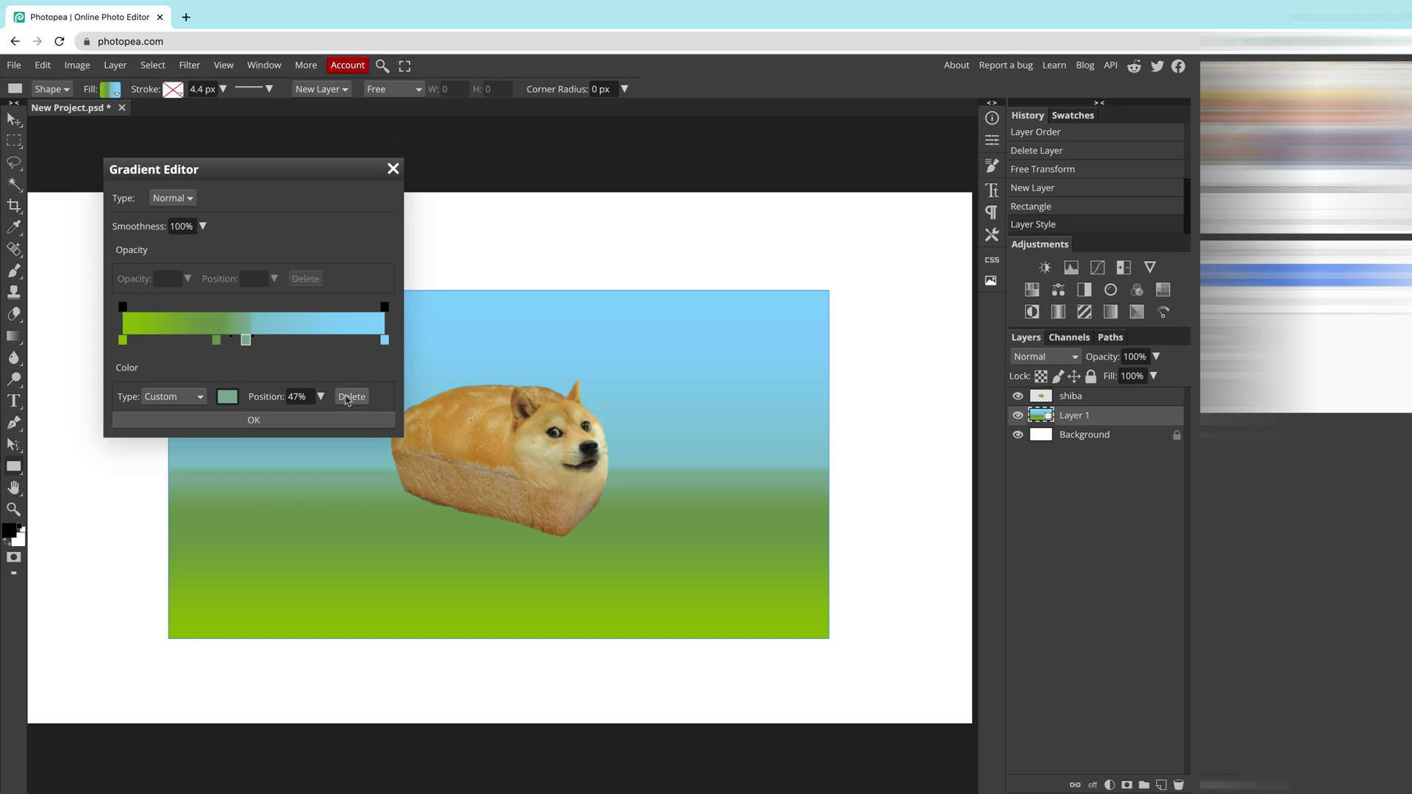
{"action": "left_click", "coordinate": [346, 398]}
{"action": "left_click_drag", "start_coordinate": [219, 347], "coordinate": [200, 347]}
{"action": "left_click", "coordinate": [199, 343]}
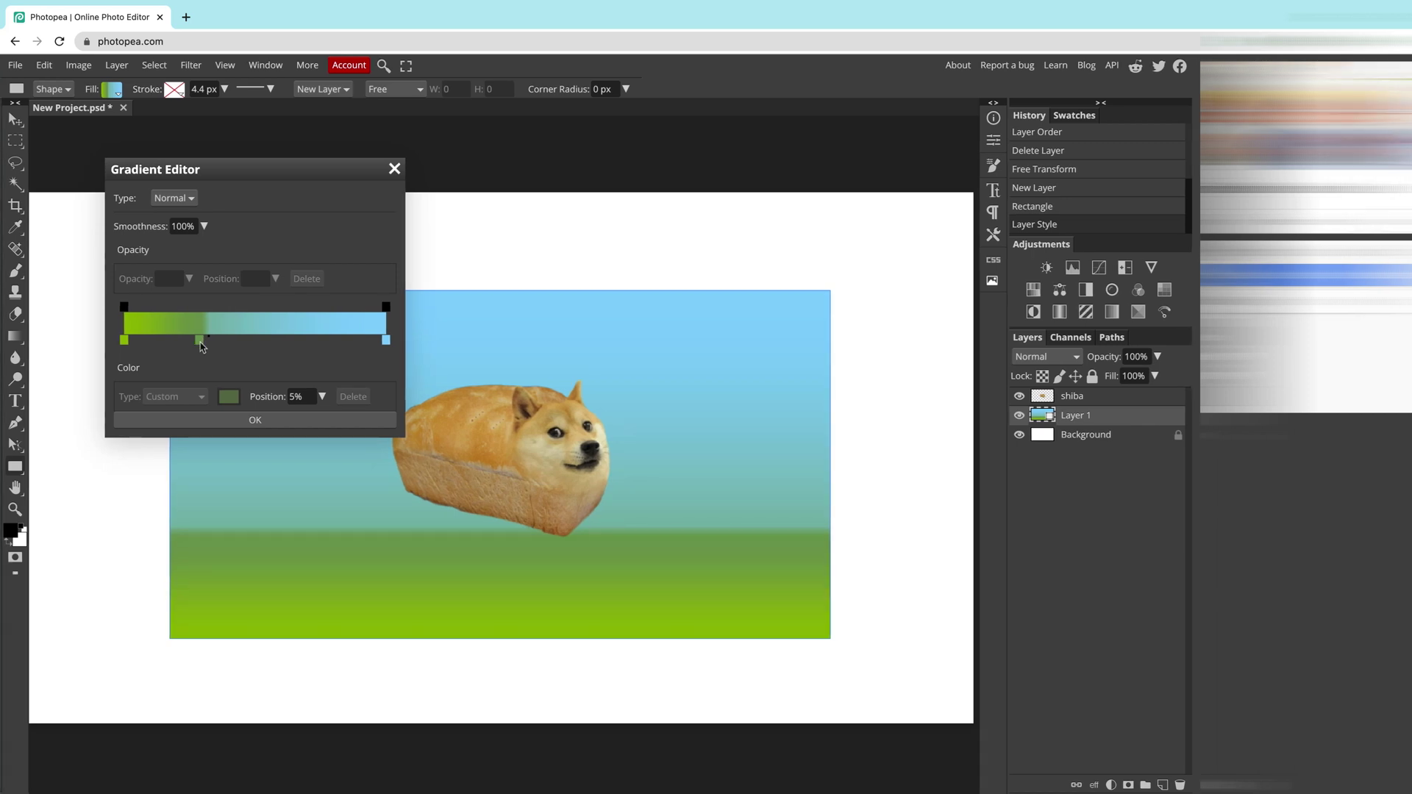
Apply the sky-and-grass gradient and rename Layer 1 to 'backdrop'
{"action": "left_click", "coordinate": [288, 420]}
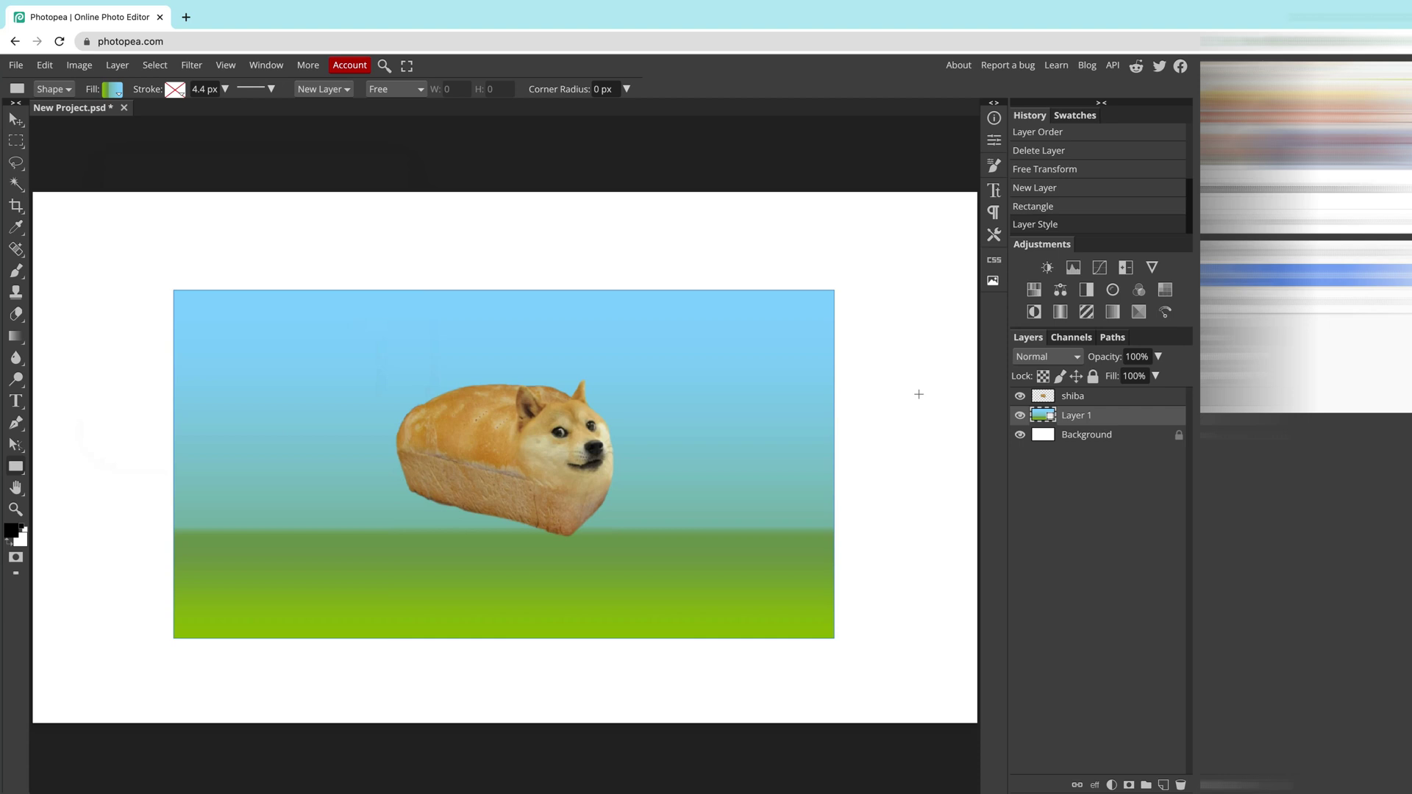
{"action": "double_click", "coordinate": [1079, 417]}
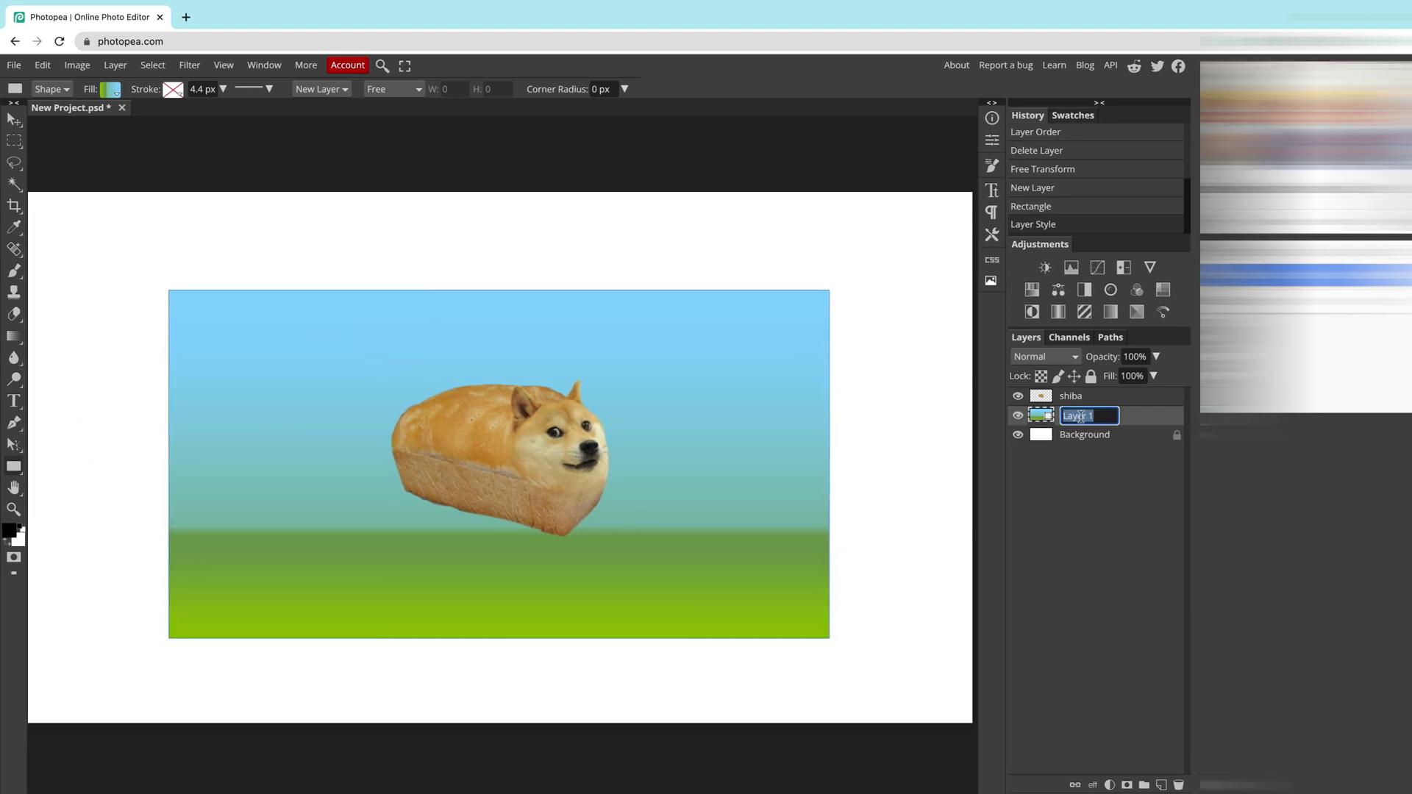
{"action": "type", "text": "backdrop"}
{"action": "key", "text": "Return"}
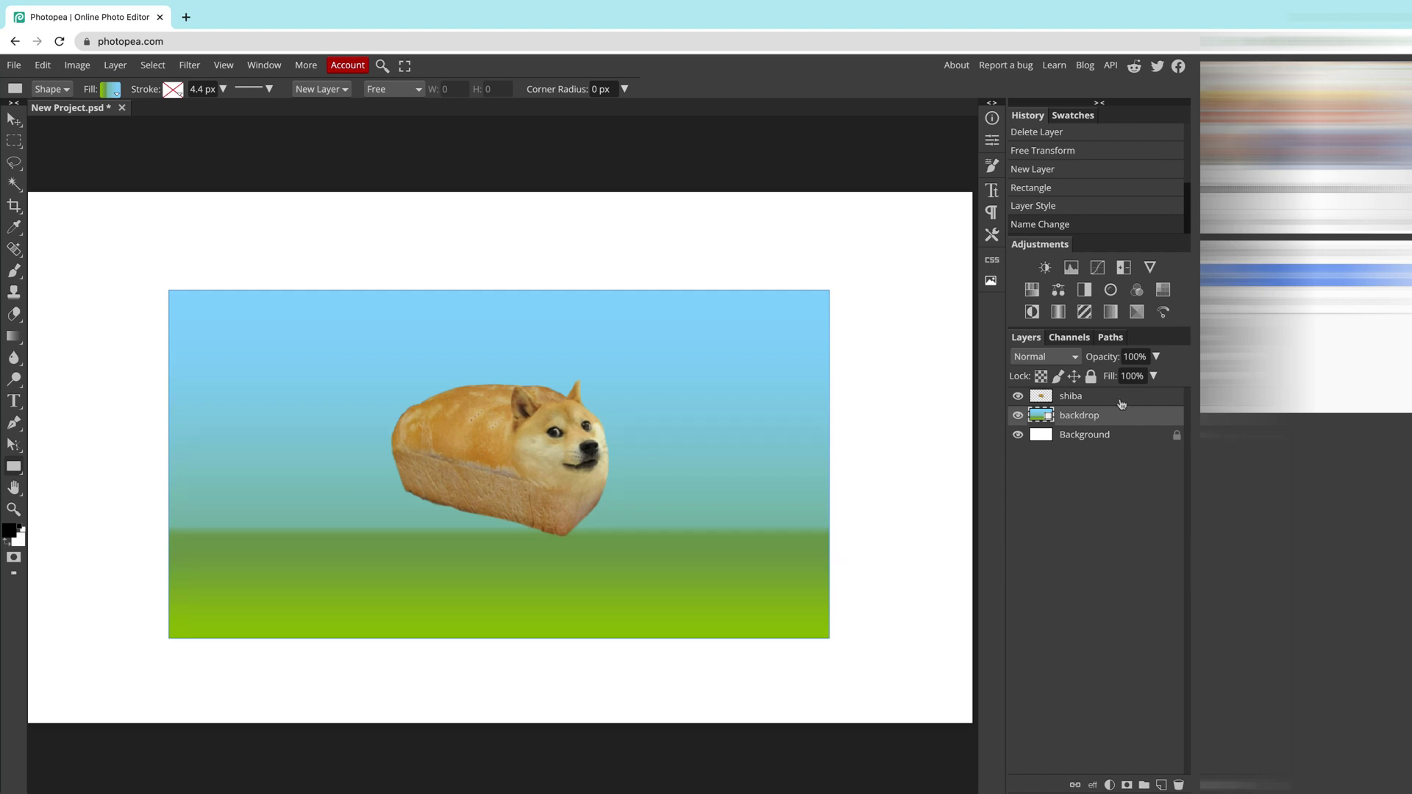
Scale the shiba layer down to 68% and move it to the canvas's top-left corner
{"action": "left_click", "coordinate": [1077, 401]}
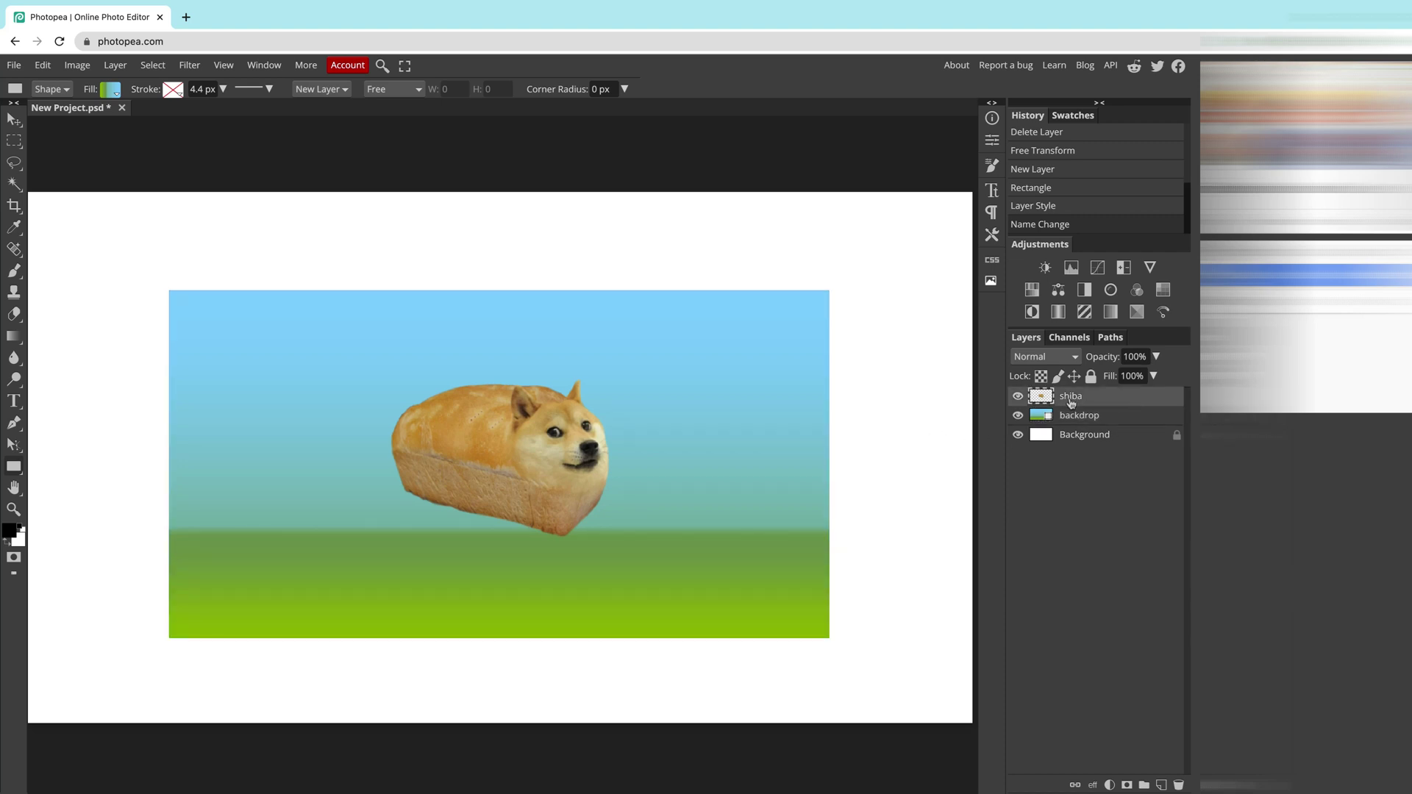
{"action": "left_click", "coordinate": [14, 119]}
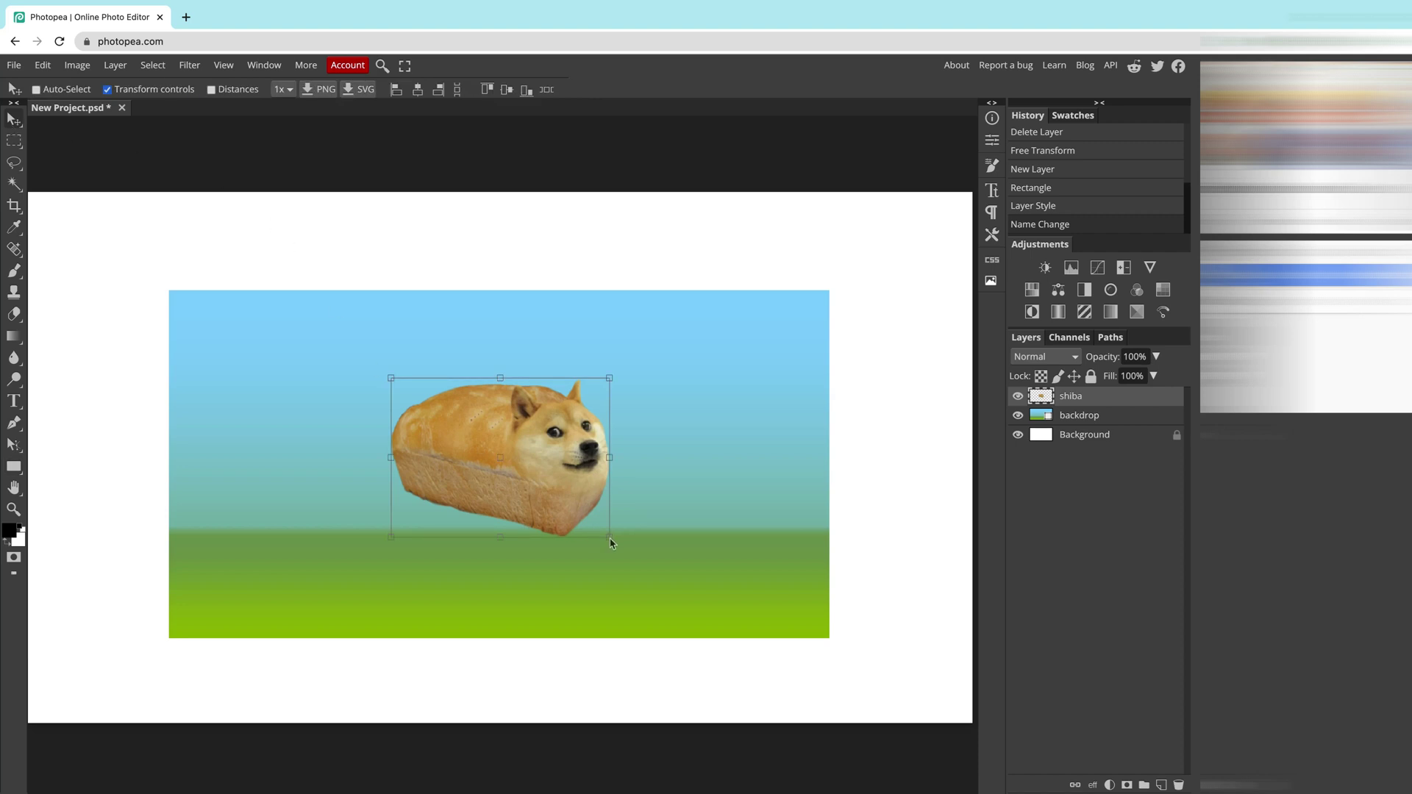
{"action": "left_click_drag", "start_coordinate": [610, 542], "coordinate": [542, 488]}
{"action": "left_click_drag", "start_coordinate": [497, 422], "coordinate": [235, 236]}
{"action": "key", "text": "Return"}
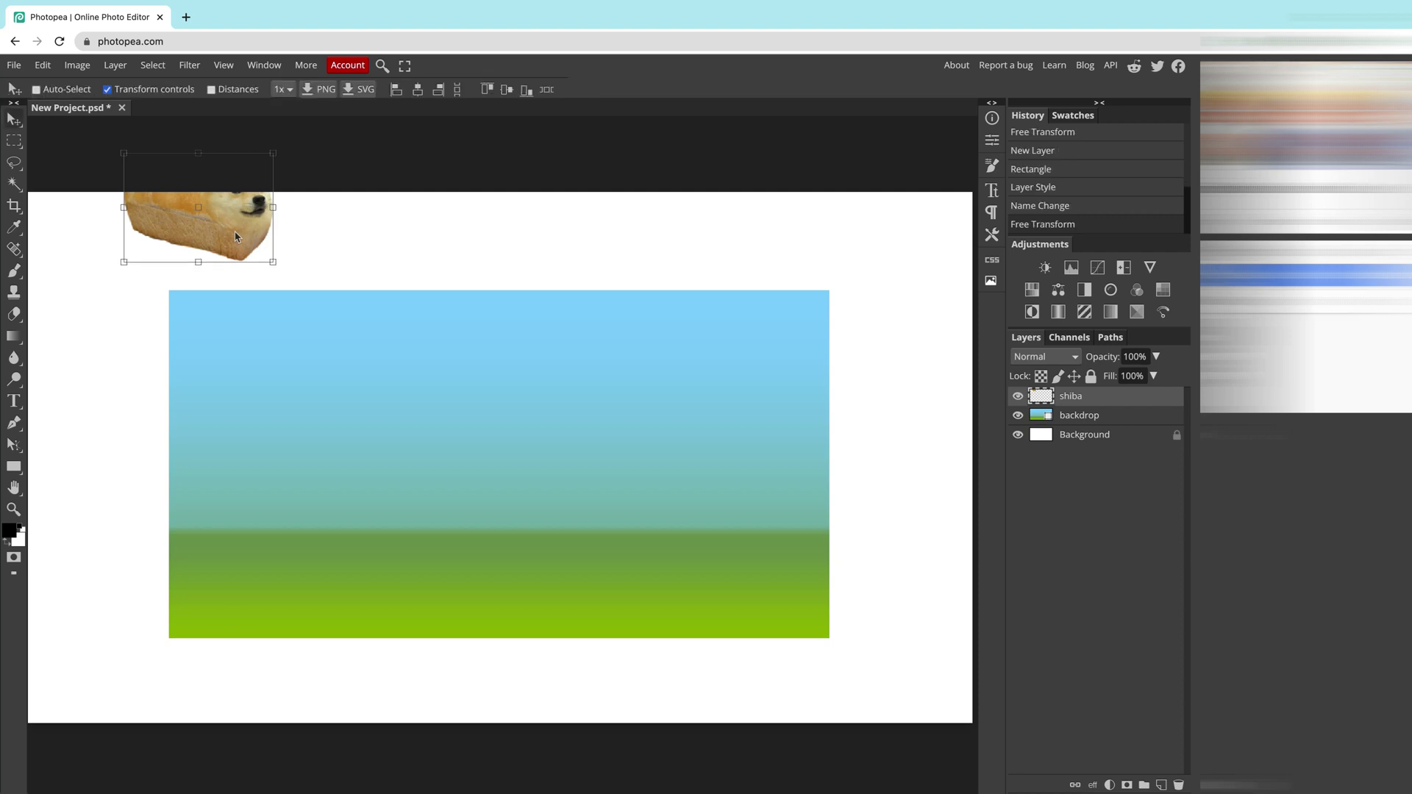
{"action": "key", "text": "ctrl+minus"}
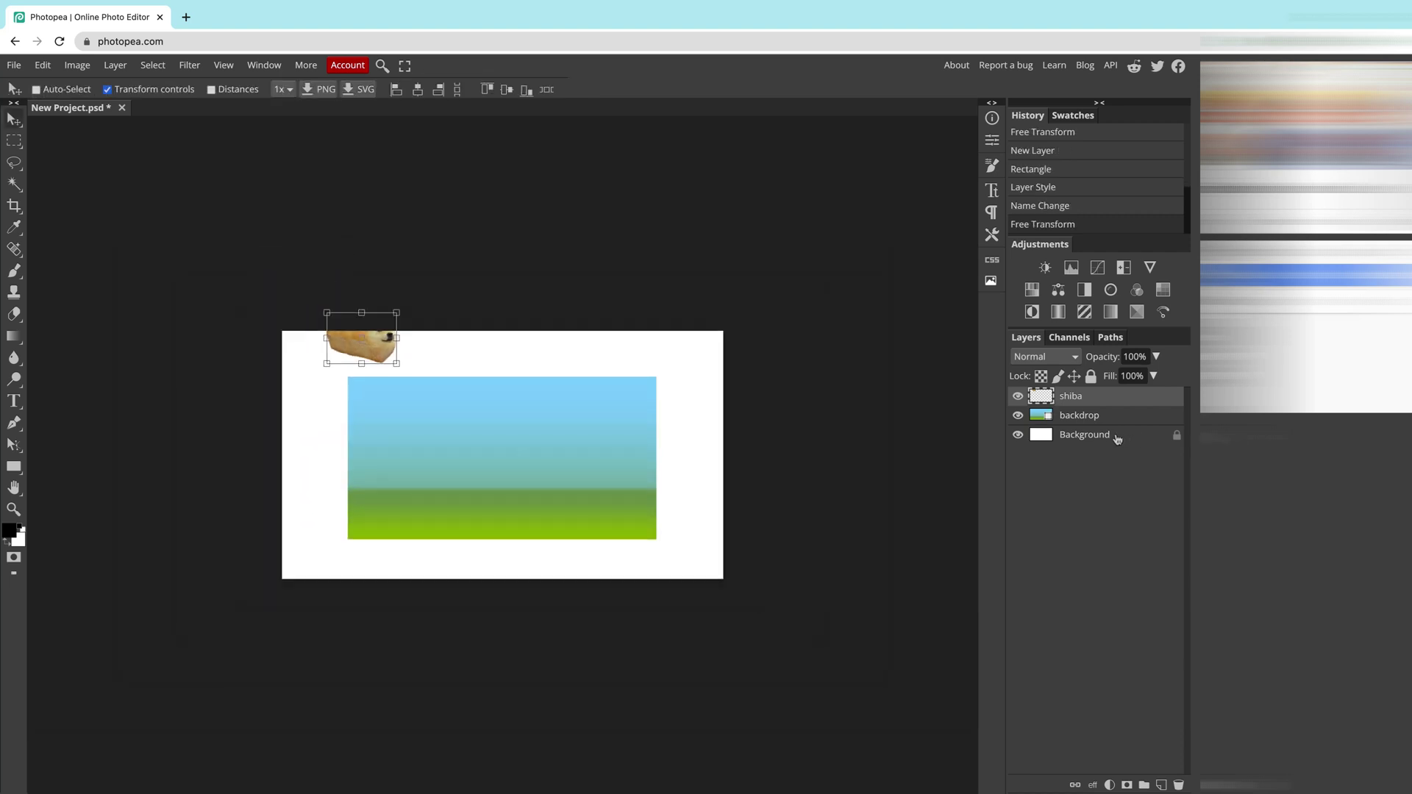
Drag the backdrop's top-left and bottom-right corners out to the canvas corners and commit
{"action": "left_click", "coordinate": [1125, 422]}
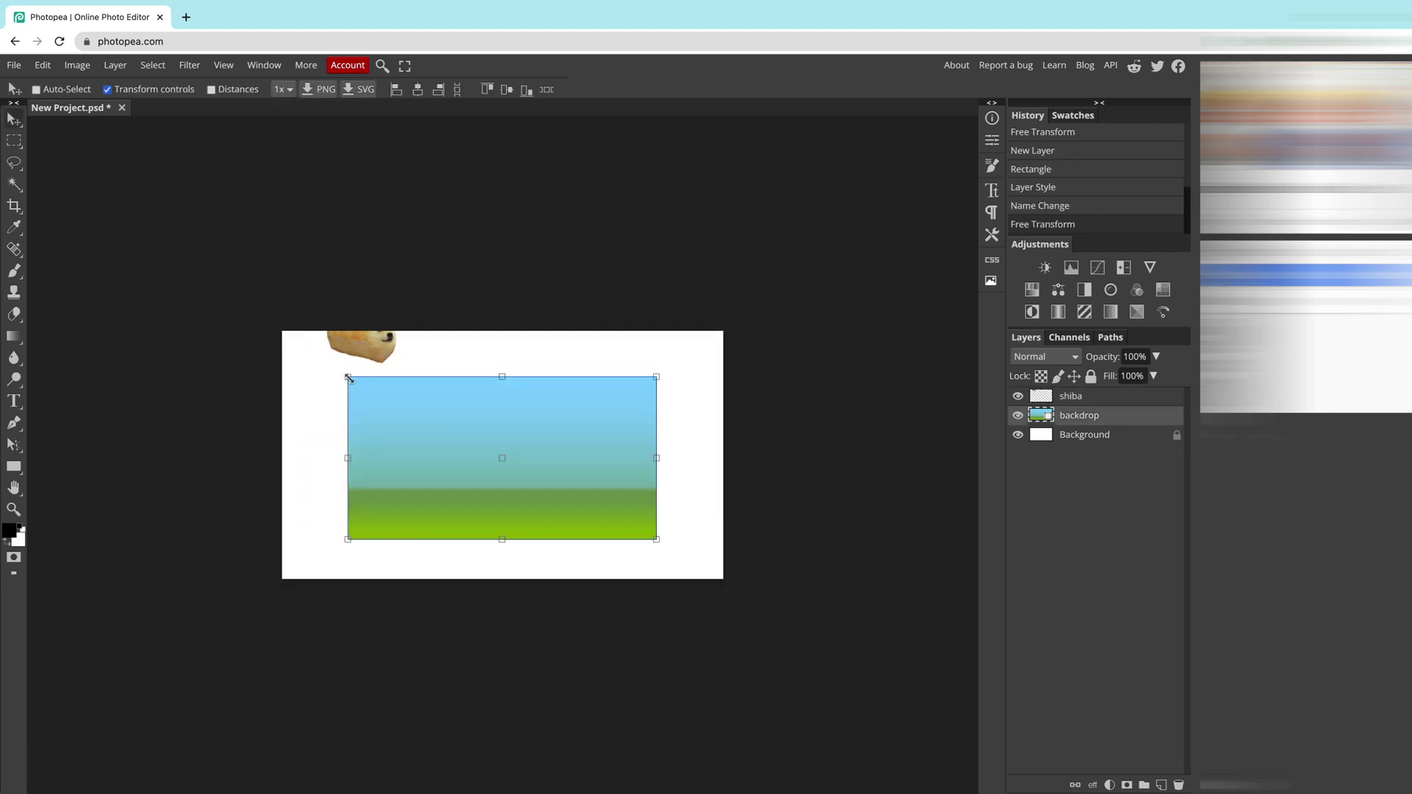
{"action": "left_click_drag", "start_coordinate": [349, 378], "coordinate": [282, 330]}
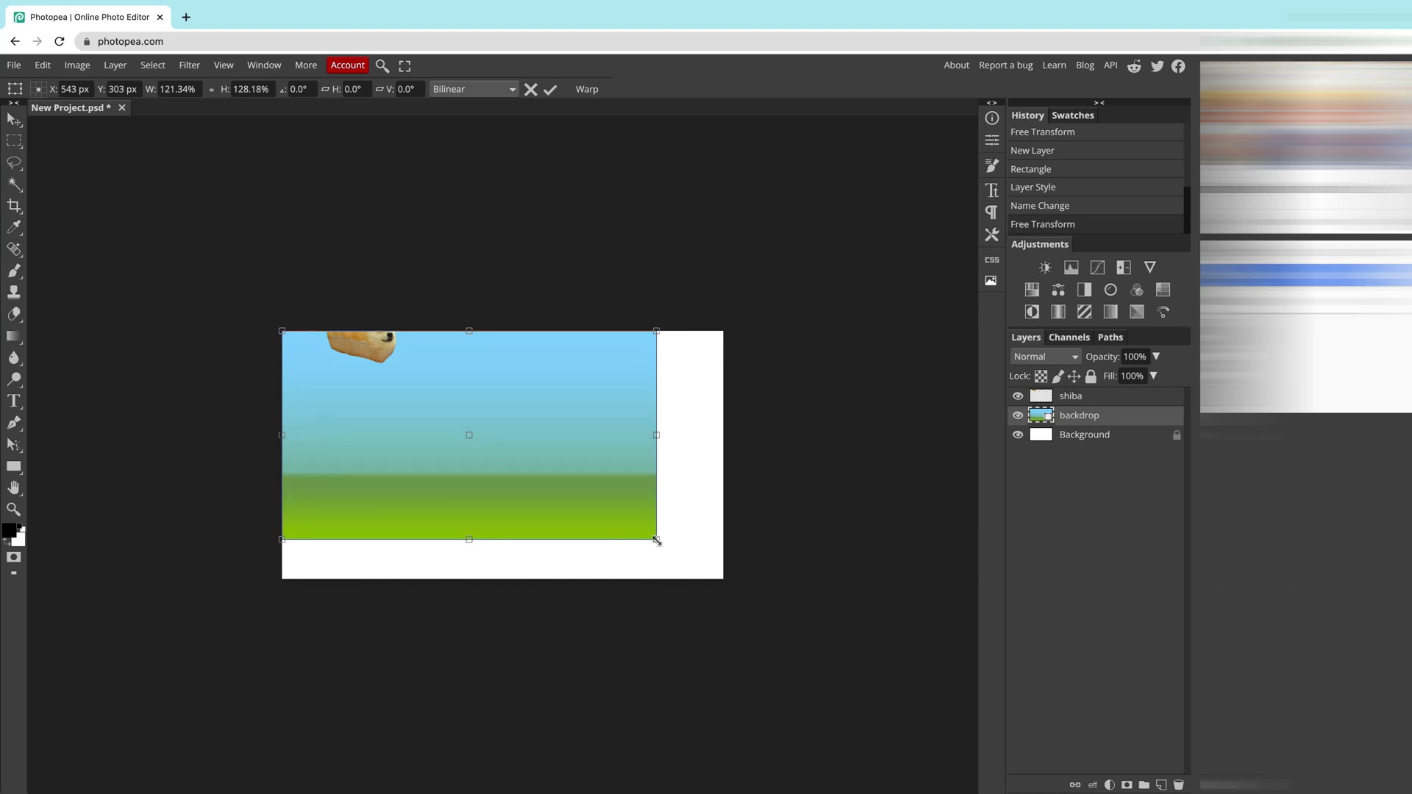
{"action": "left_click_drag", "start_coordinate": [656, 541], "coordinate": [723, 579]}
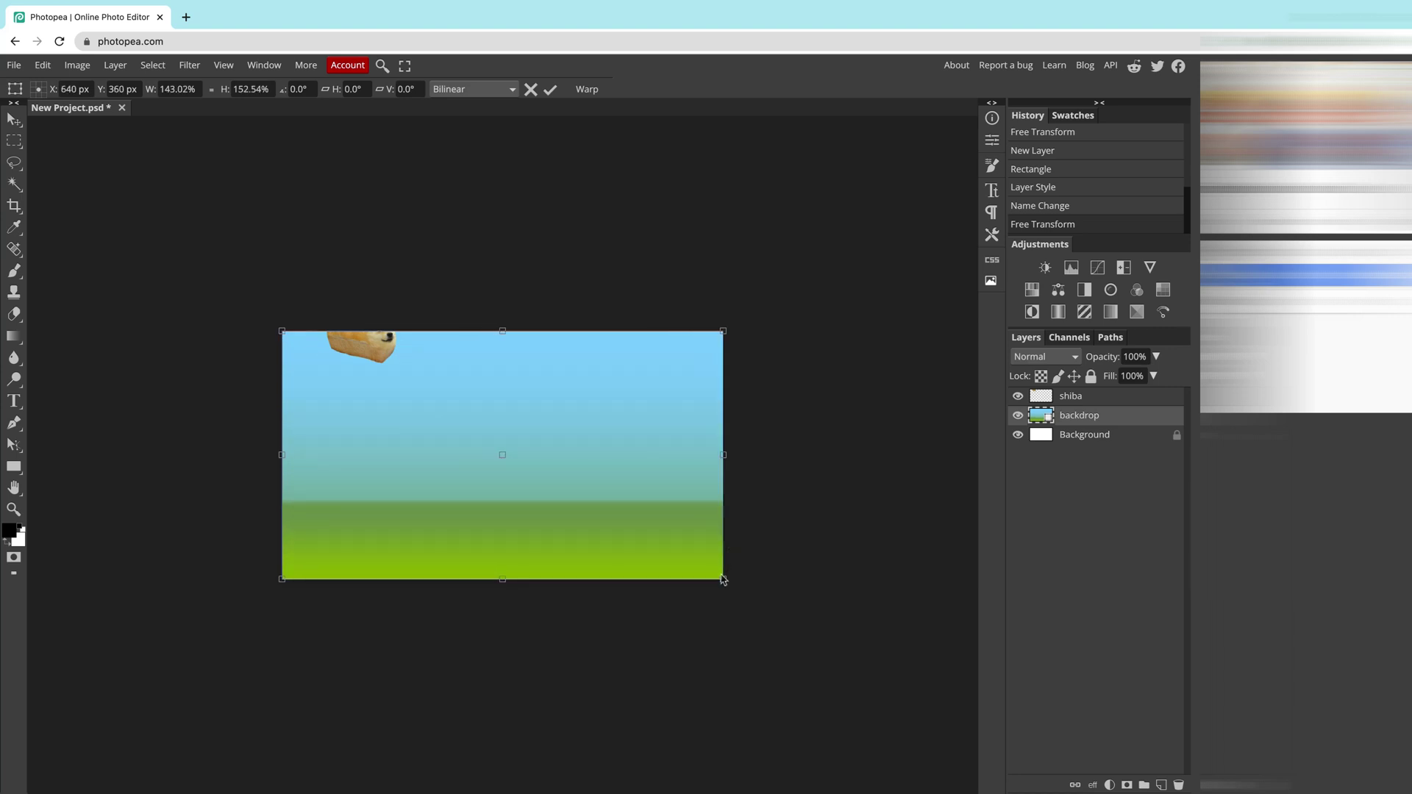
{"action": "left_click", "coordinate": [550, 89]}
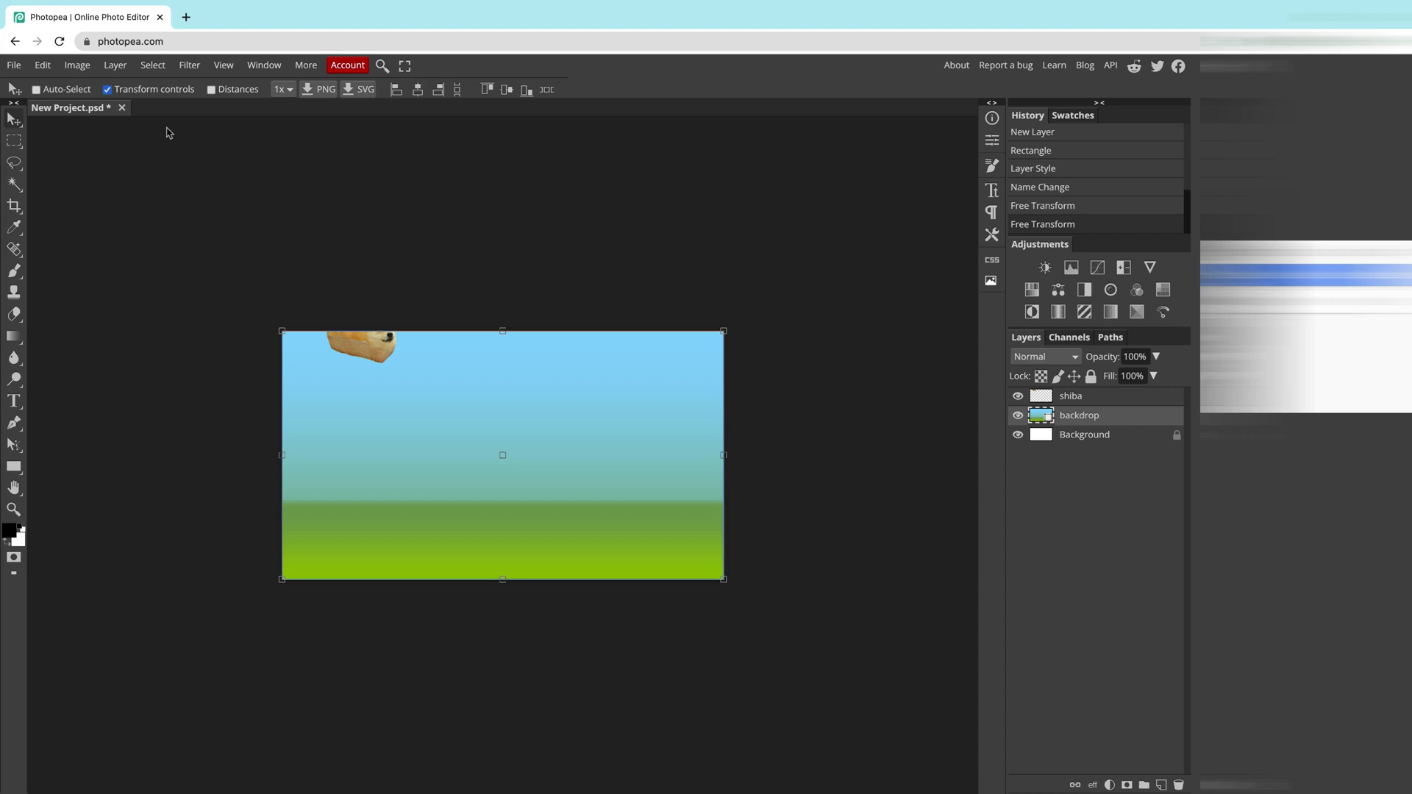
{"action": "key", "text": "ctrl+0"}
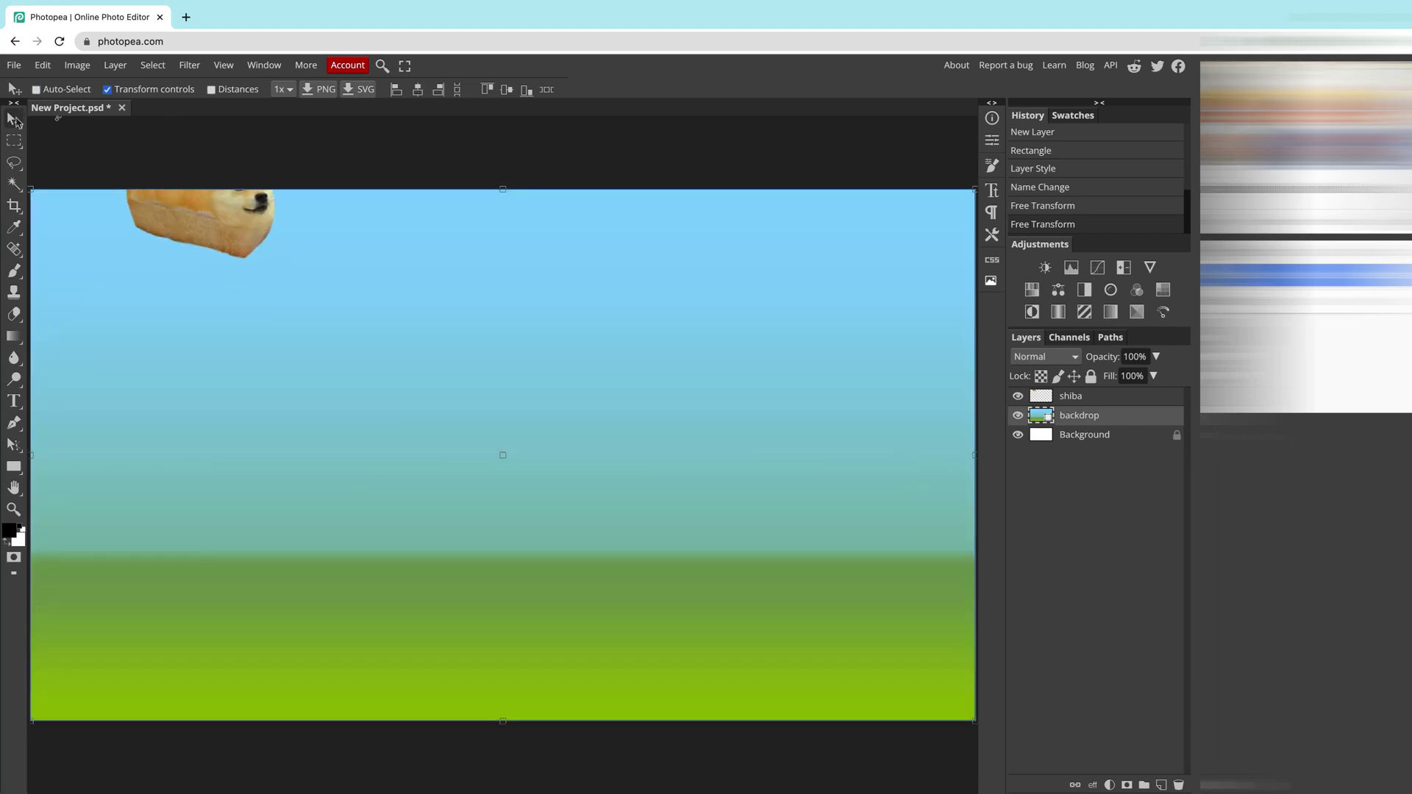
Prefix the shiba layer name with '_a_' so it reads '_a_shiba'
{"action": "left_click", "coordinate": [1073, 399]}
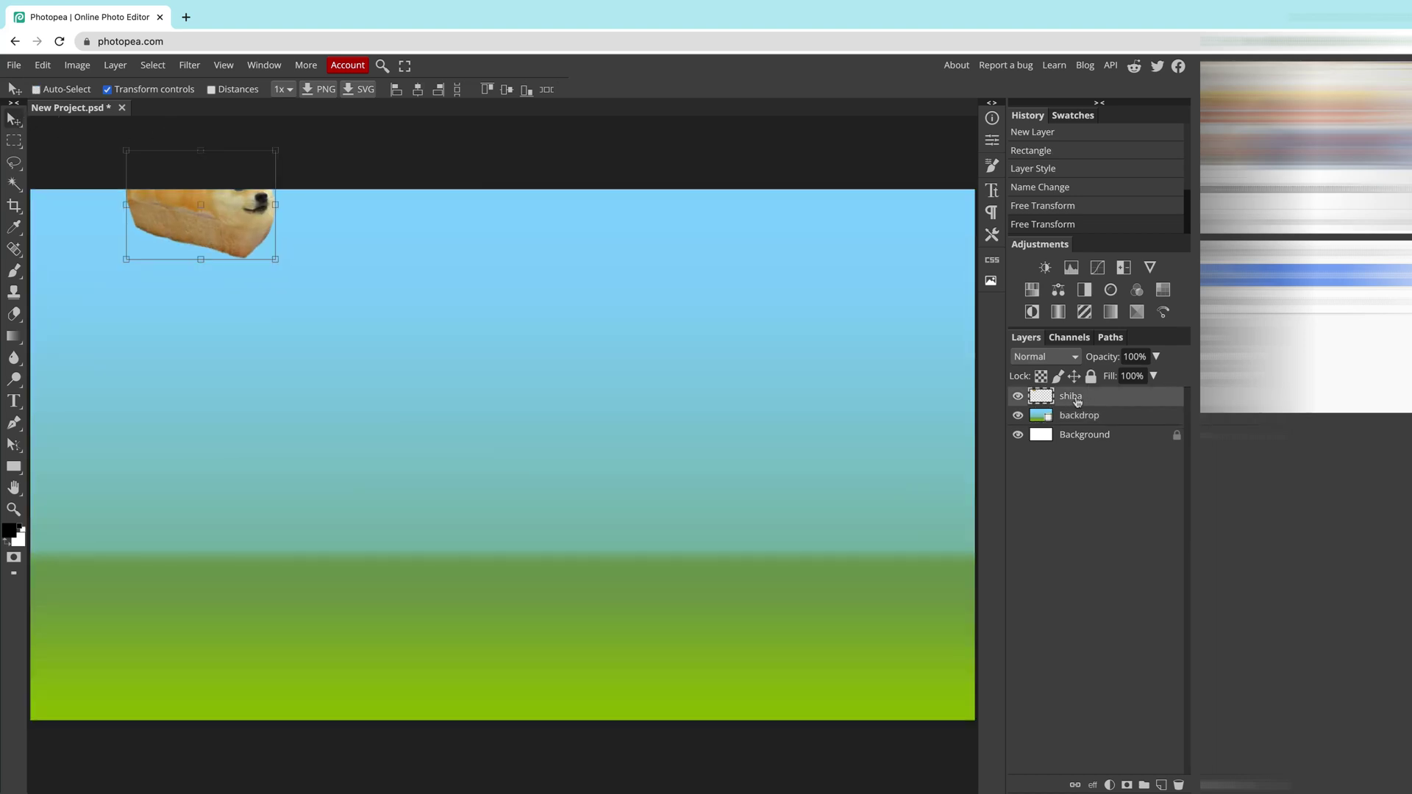
{"action": "double_click", "coordinate": [1071, 398]}
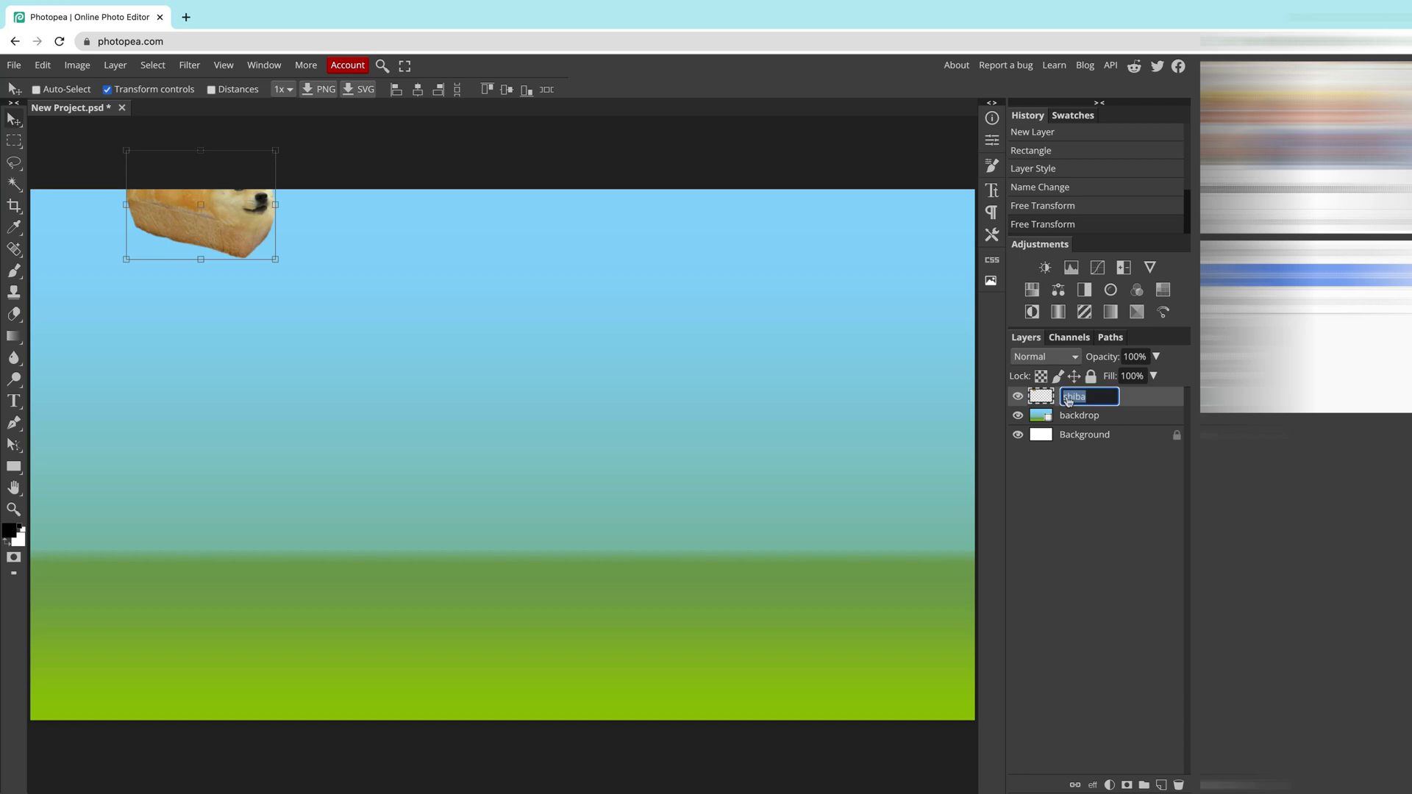
{"action": "left_click", "coordinate": [1094, 402]}
{"action": "type", "text": "_a_"}
{"action": "left_click", "coordinate": [1151, 406]}
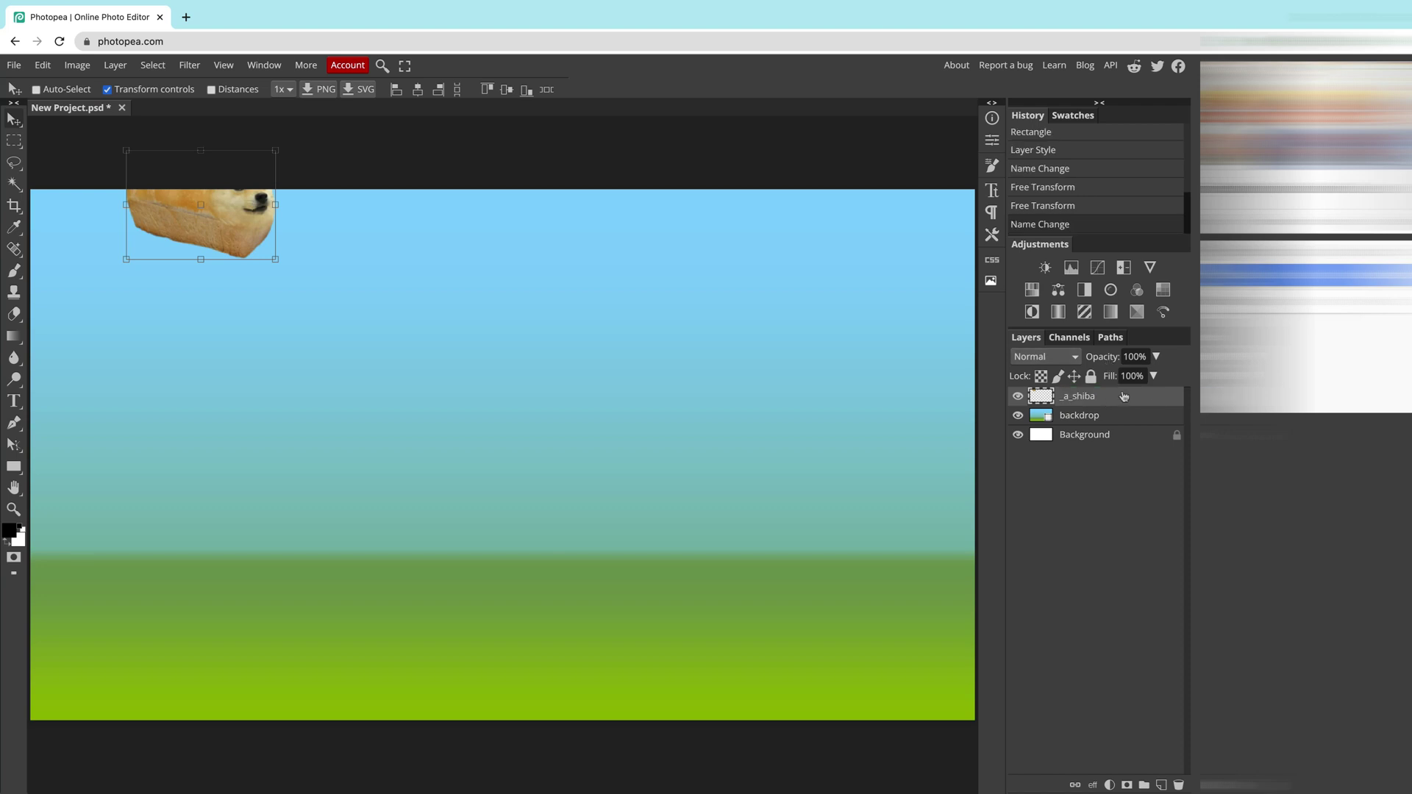
Duplicate _a_shiba twice, moving each copy slightly lower on the canvas
{"action": "right_click", "coordinate": [1122, 399]}
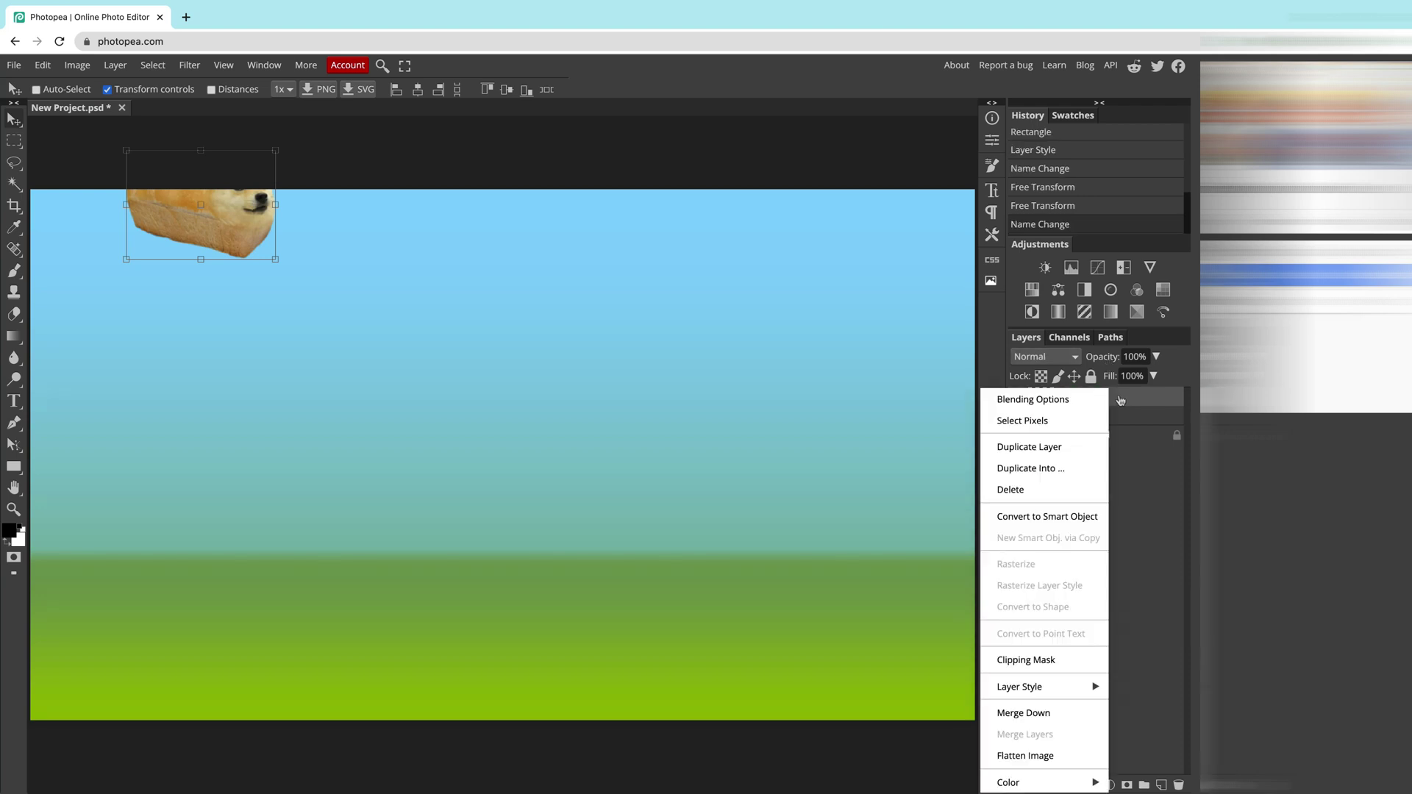
{"action": "left_click", "coordinate": [1084, 455]}
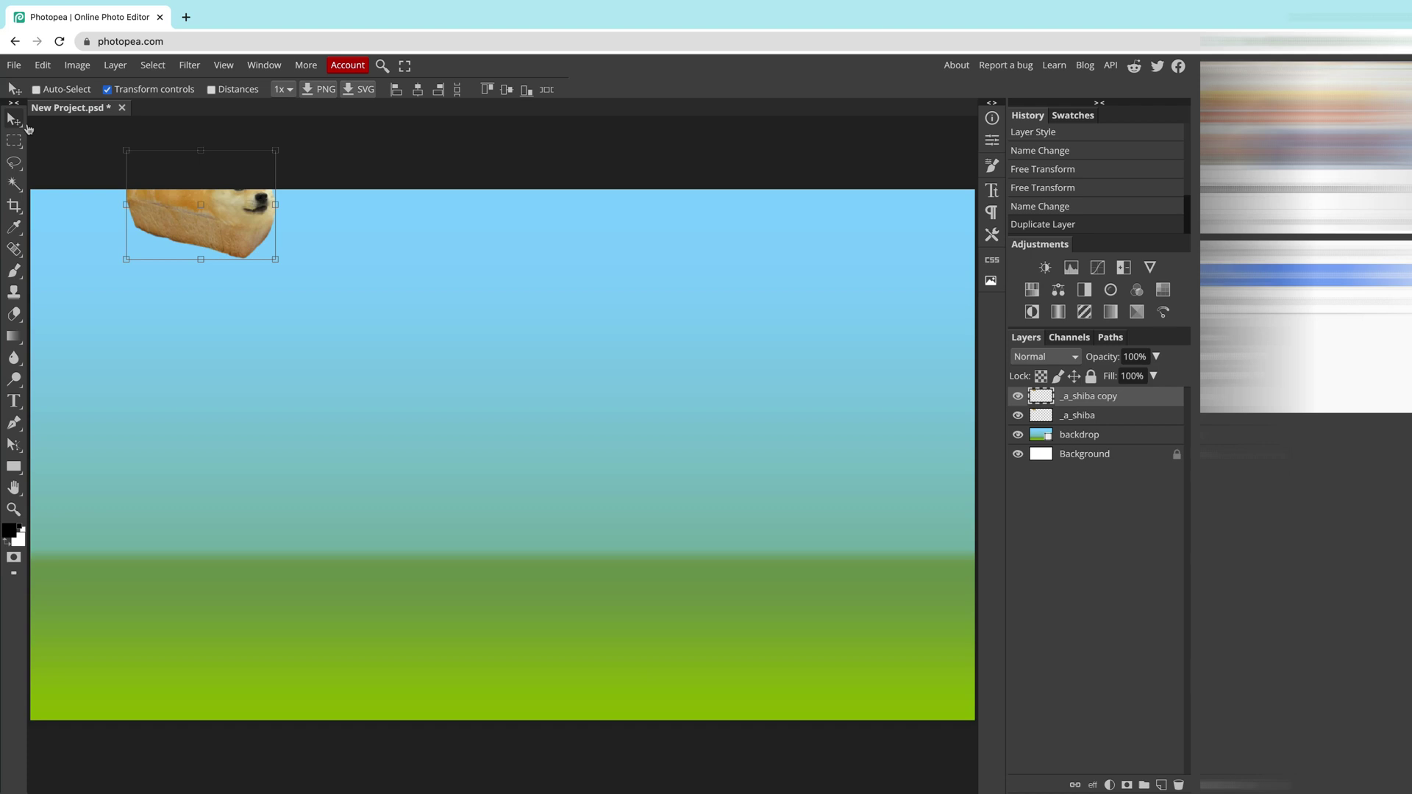
{"action": "left_click_drag", "start_coordinate": [234, 242], "coordinate": [242, 286]}
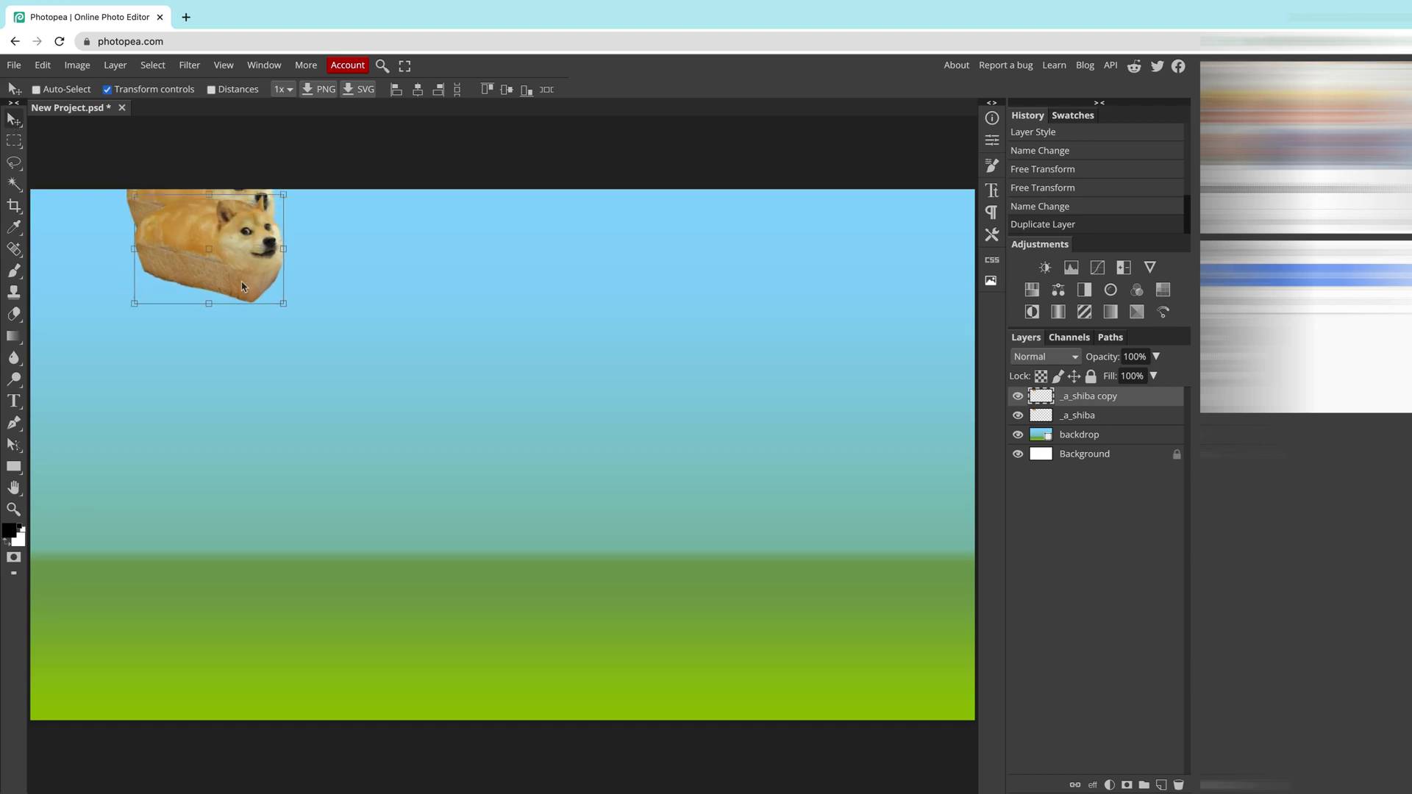
{"action": "right_click", "coordinate": [1143, 399]}
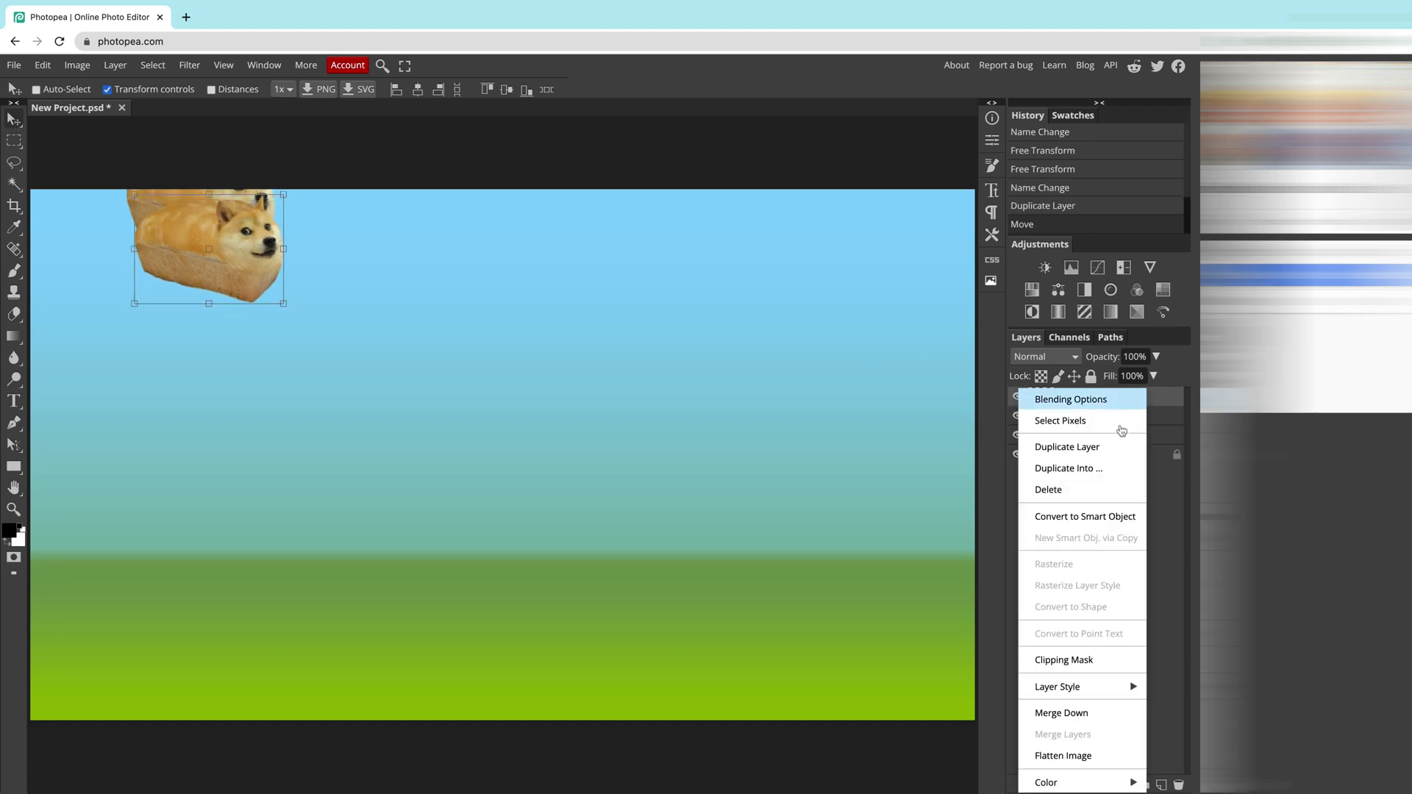
{"action": "left_click", "coordinate": [1095, 450]}
{"action": "left_click_drag", "start_coordinate": [246, 246], "coordinate": [247, 287]}
Add copy 3, move it lower and stretch it slightly taller
{"action": "right_click", "coordinate": [1136, 400]}
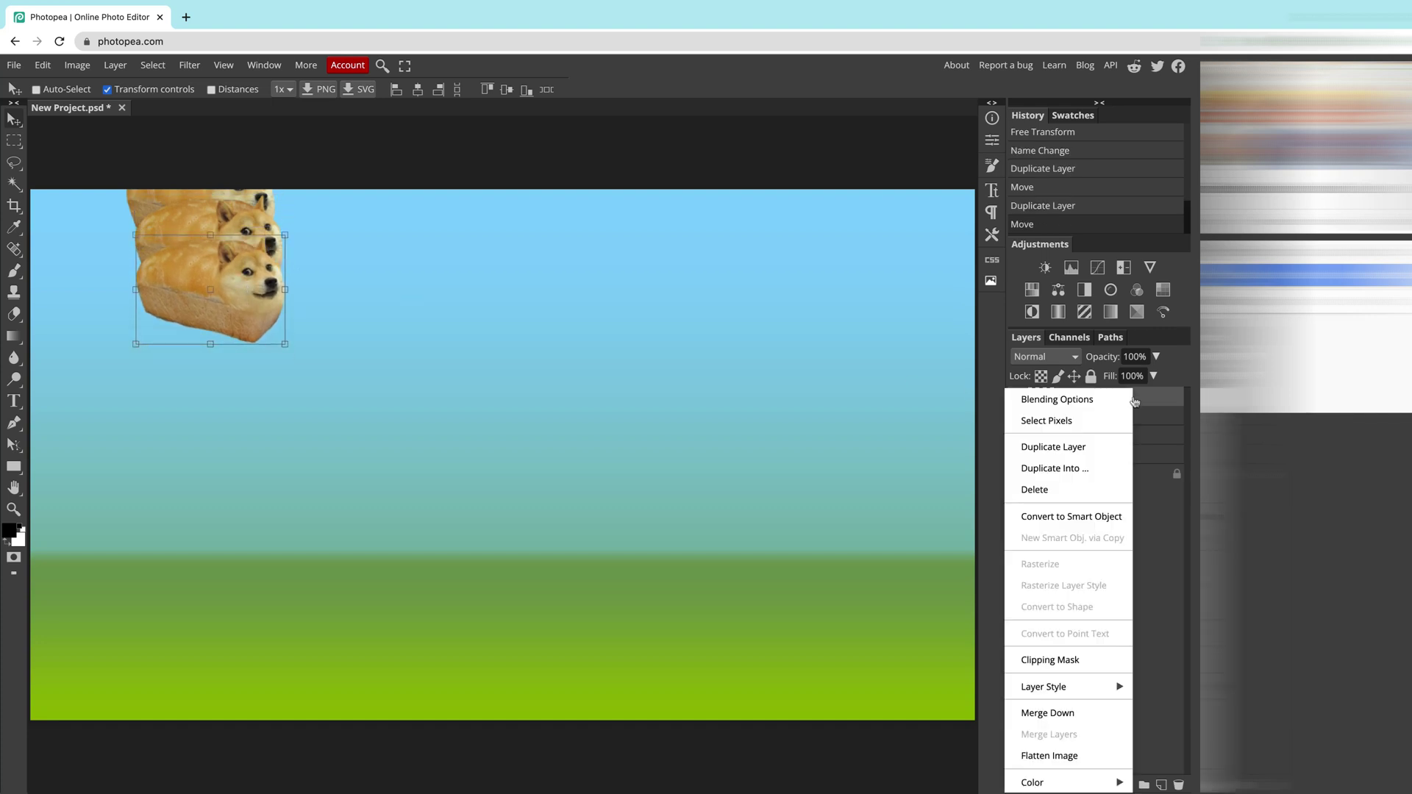
{"action": "left_click", "coordinate": [1095, 448]}
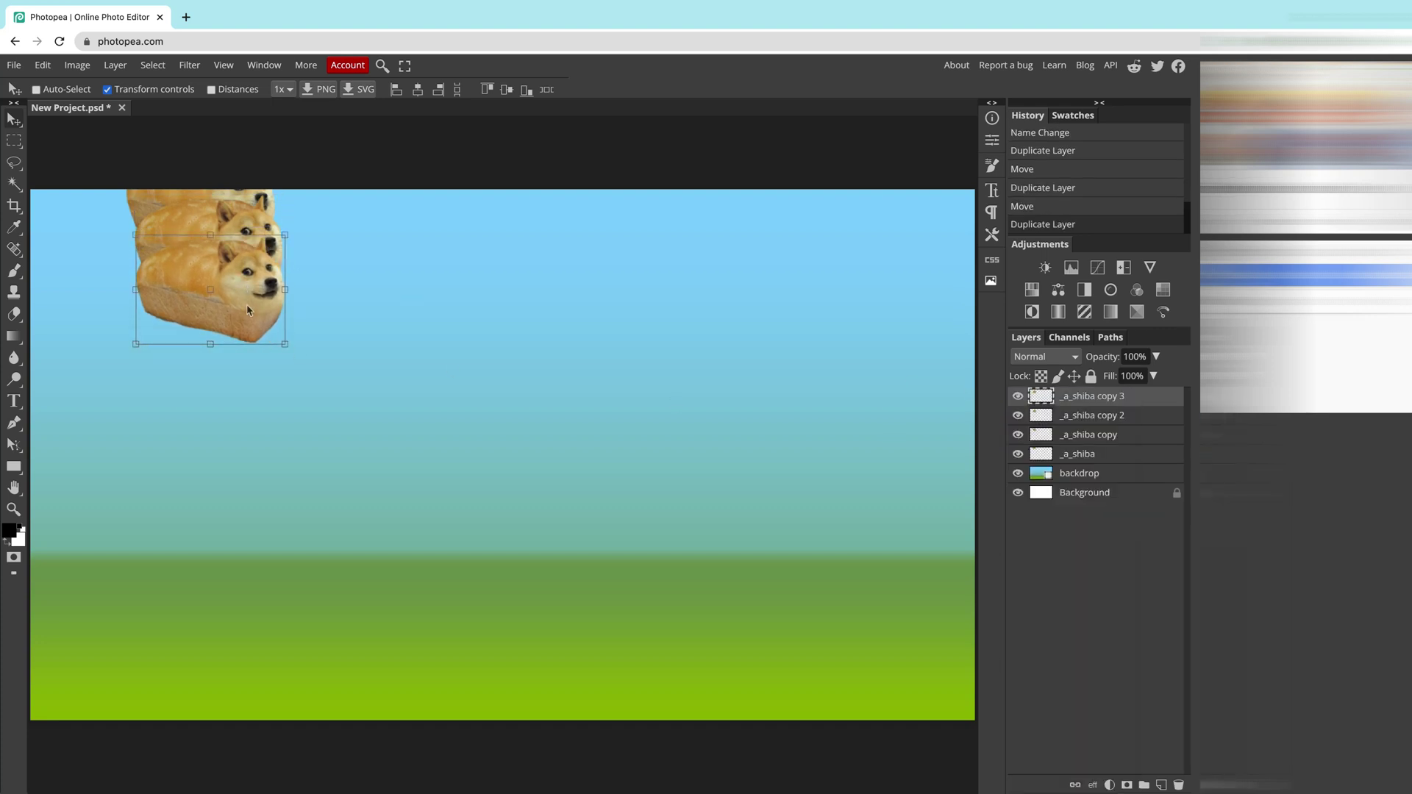
{"action": "left_click_drag", "start_coordinate": [248, 311], "coordinate": [253, 346]}
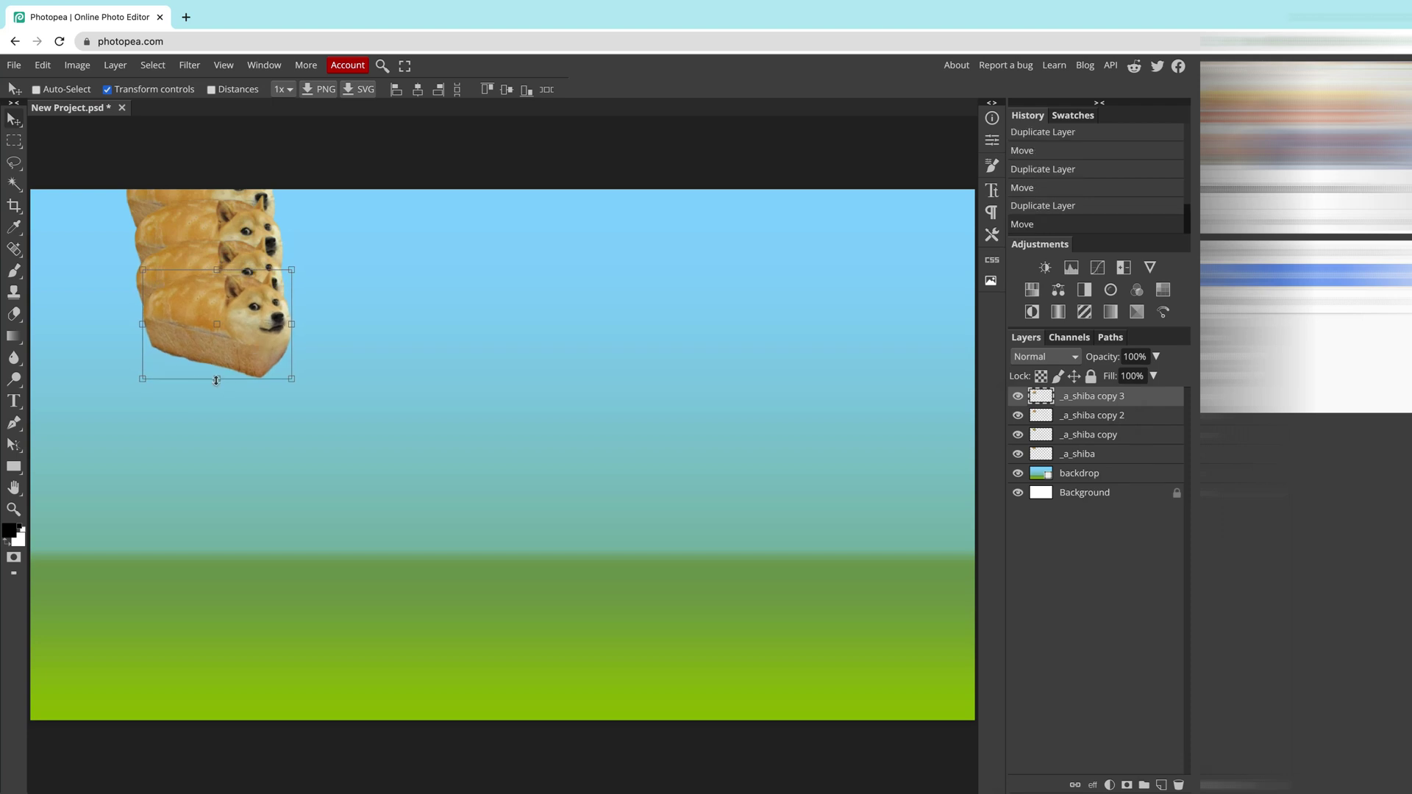
{"action": "left_click_drag", "start_coordinate": [216, 380], "coordinate": [217, 391]}
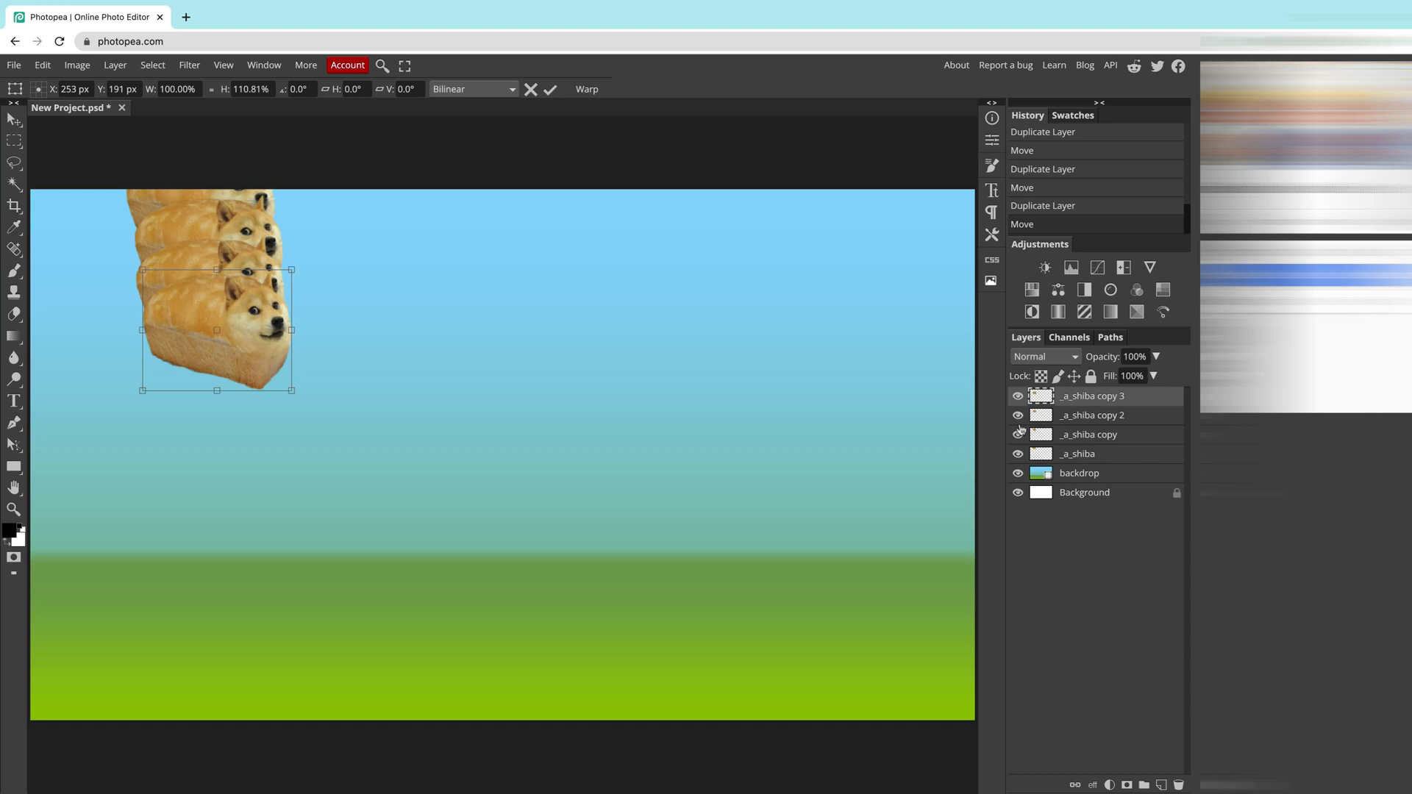
{"action": "left_click", "coordinate": [550, 89]}
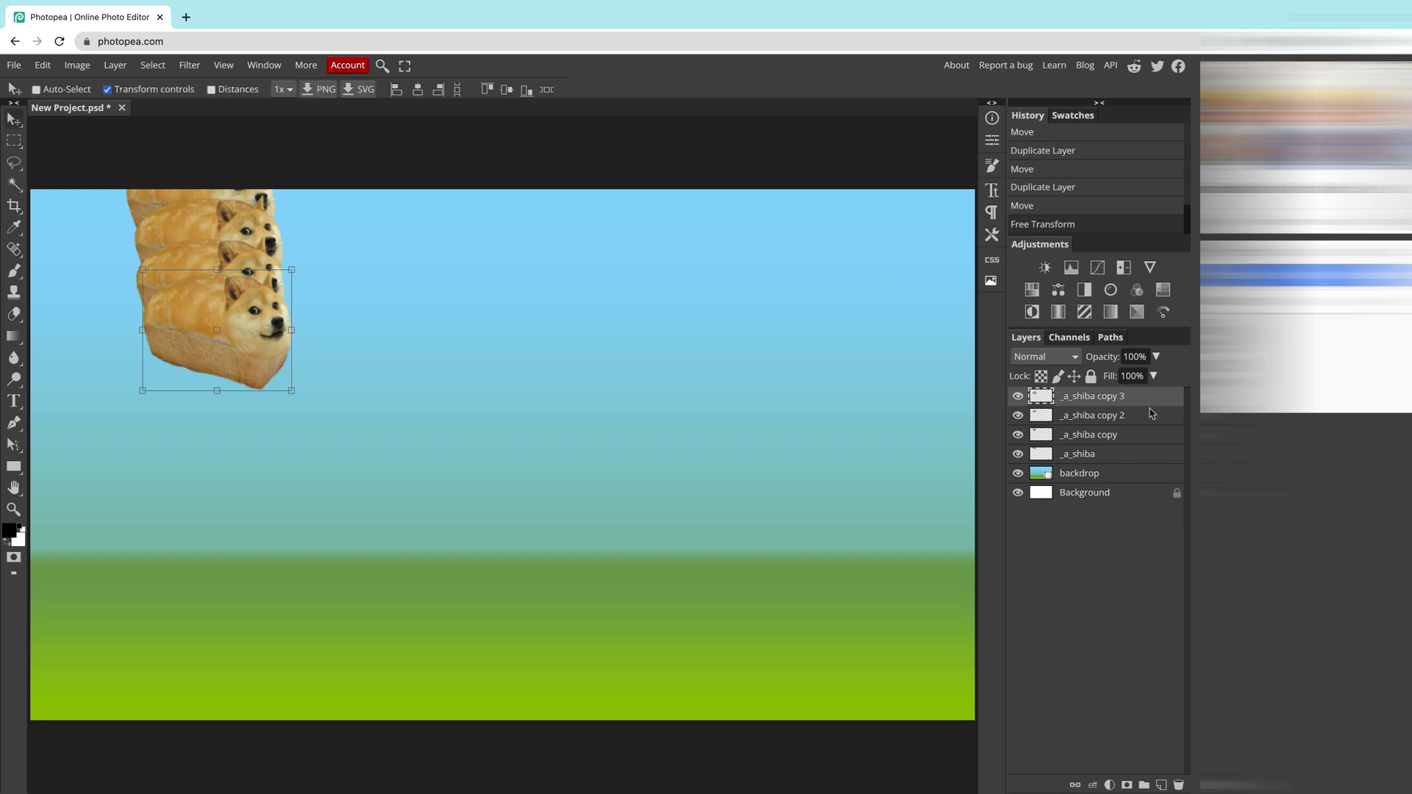
Add copies 4 and 5, shifting each along the trail and resizing copy 5 slightly
{"action": "right_click", "coordinate": [1151, 403]}
{"action": "left_click", "coordinate": [1110, 448]}
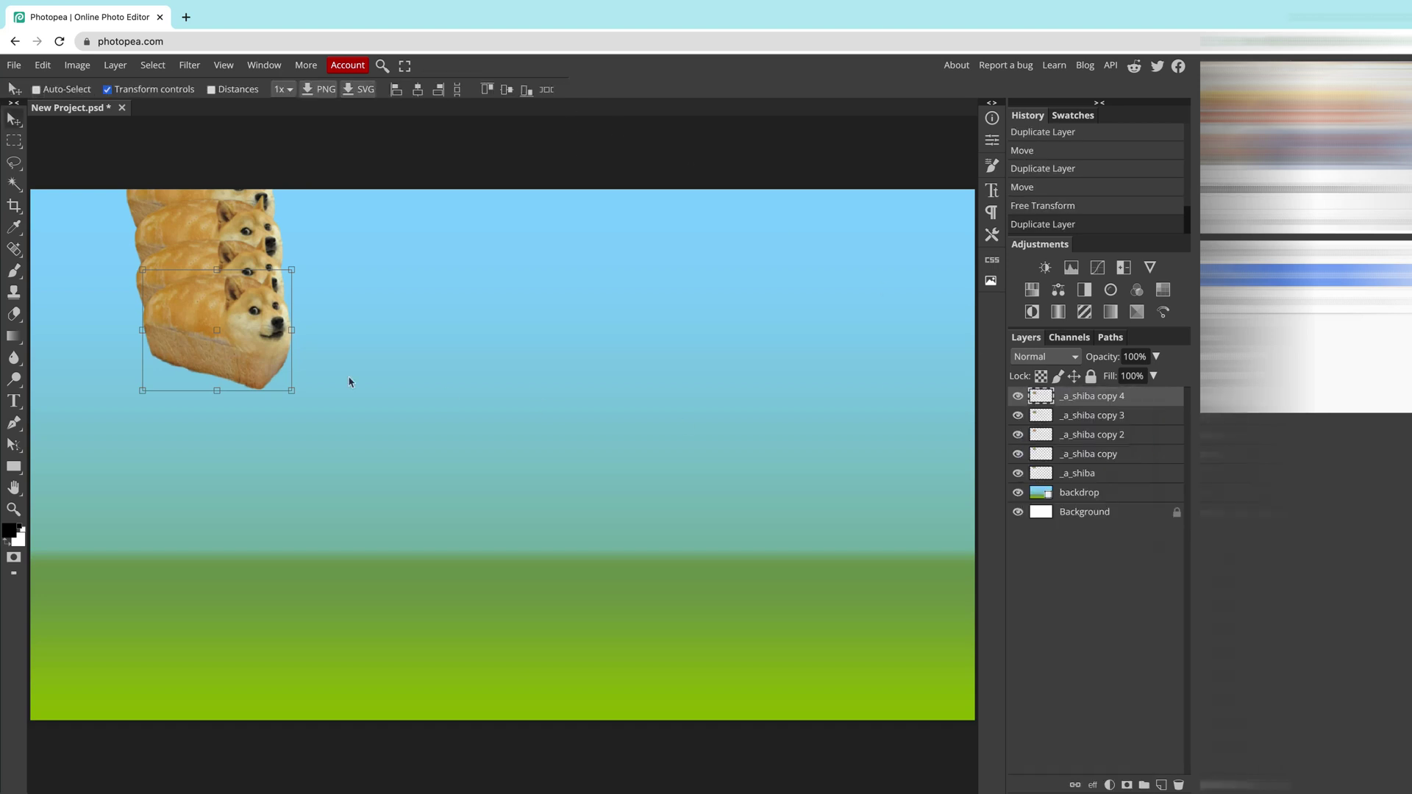
{"action": "left_click_drag", "start_coordinate": [253, 363], "coordinate": [294, 363]}
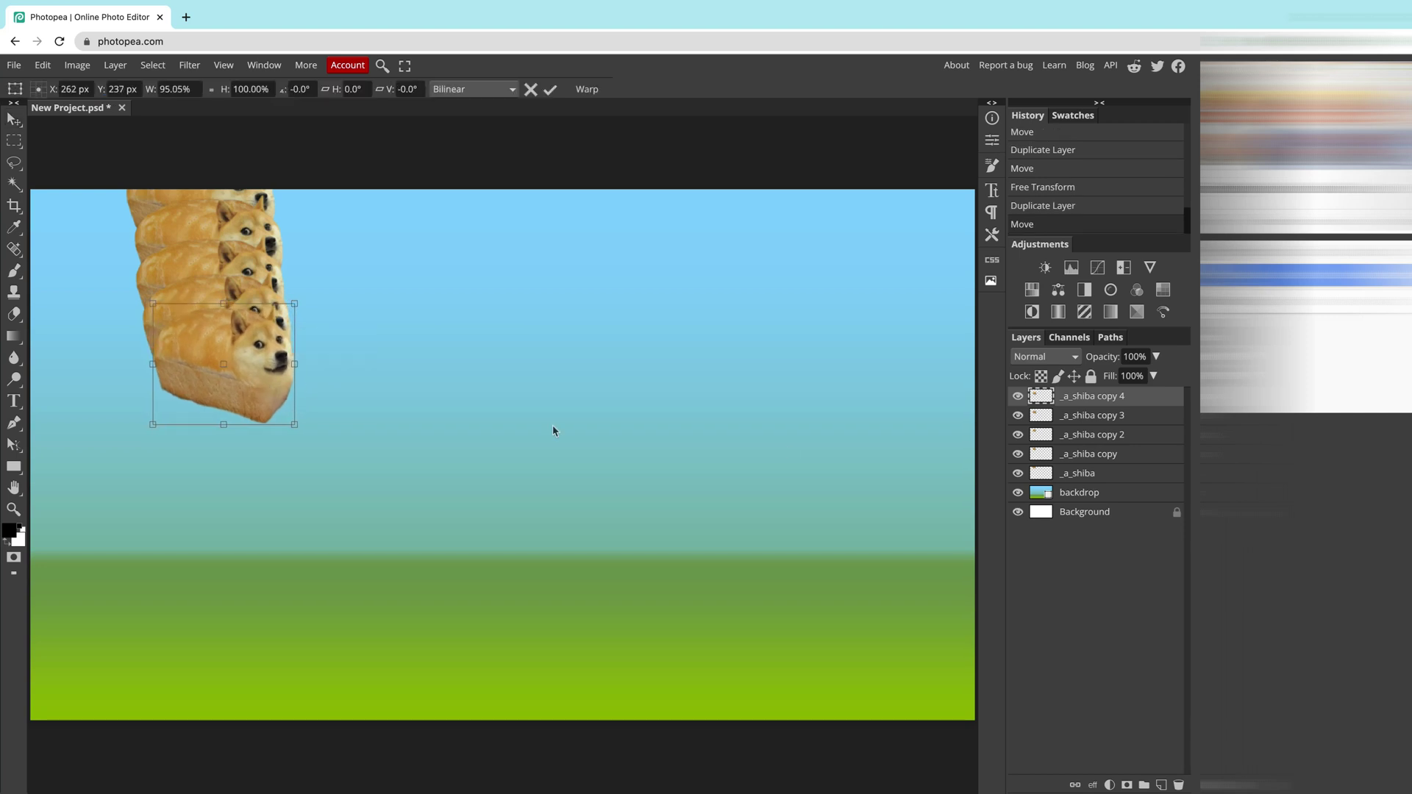
{"action": "right_click", "coordinate": [1158, 397]}
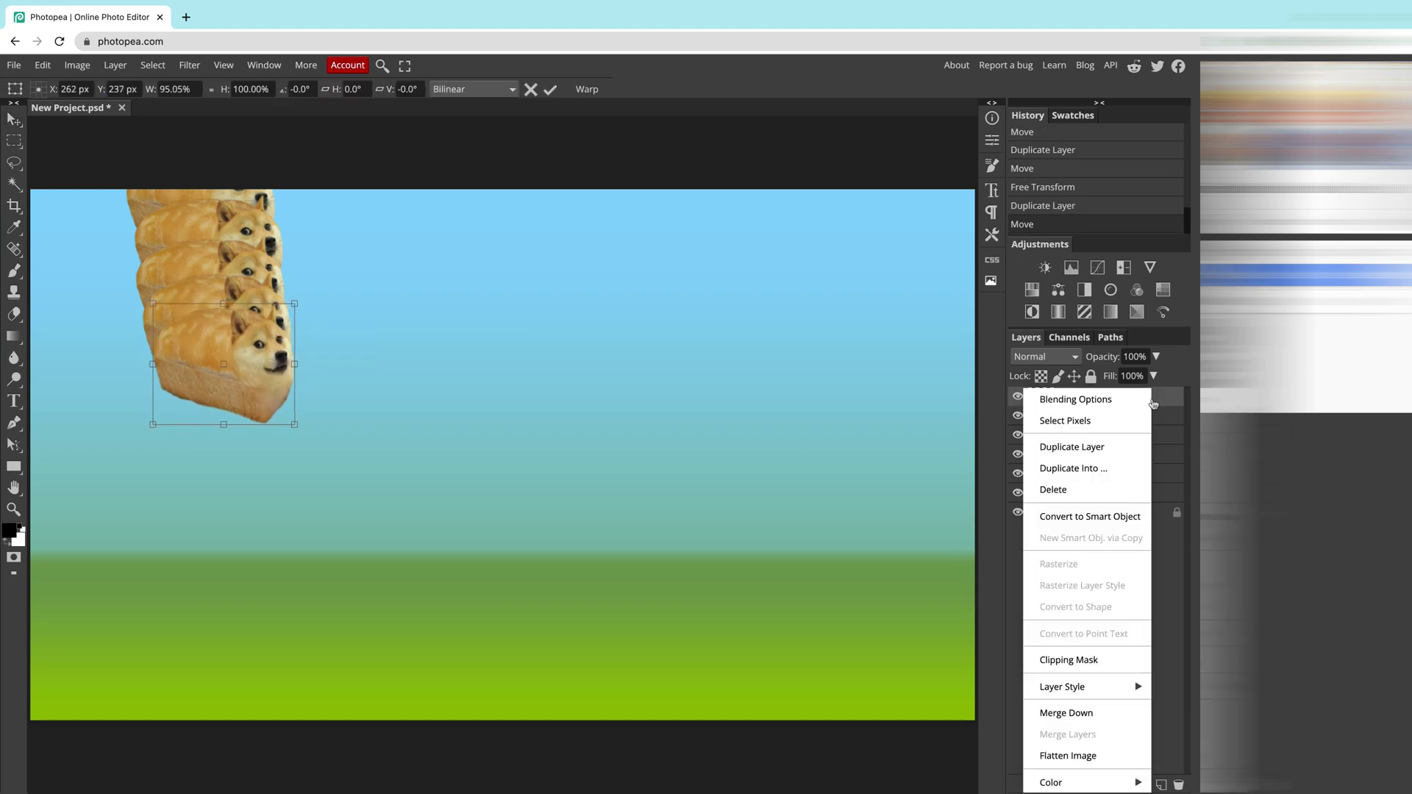
{"action": "left_click", "coordinate": [1129, 448]}
{"action": "left_click_drag", "start_coordinate": [247, 365], "coordinate": [264, 392]}
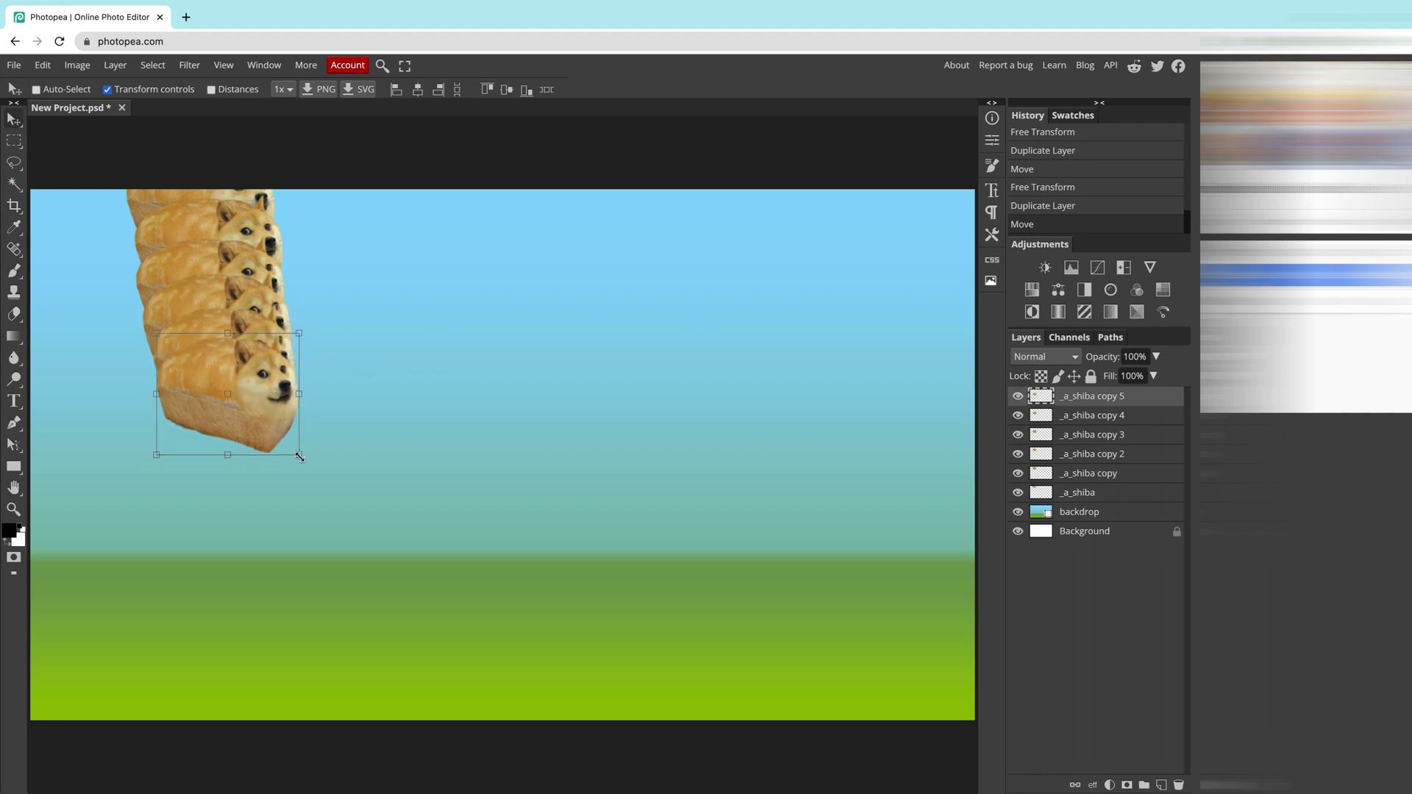
{"action": "left_click_drag", "start_coordinate": [299, 456], "coordinate": [258, 484]}
{"action": "left_click", "coordinate": [550, 89]}
Duplicate up to copy 9 and move the top copy further down-right
{"action": "right_click", "coordinate": [1023, 391]}
{"action": "left_click", "coordinate": [1059, 446]}
{"action": "right_click", "coordinate": [1016, 392]}
{"action": "left_click", "coordinate": [1059, 446]}
{"action": "right_click", "coordinate": [1016, 392]}
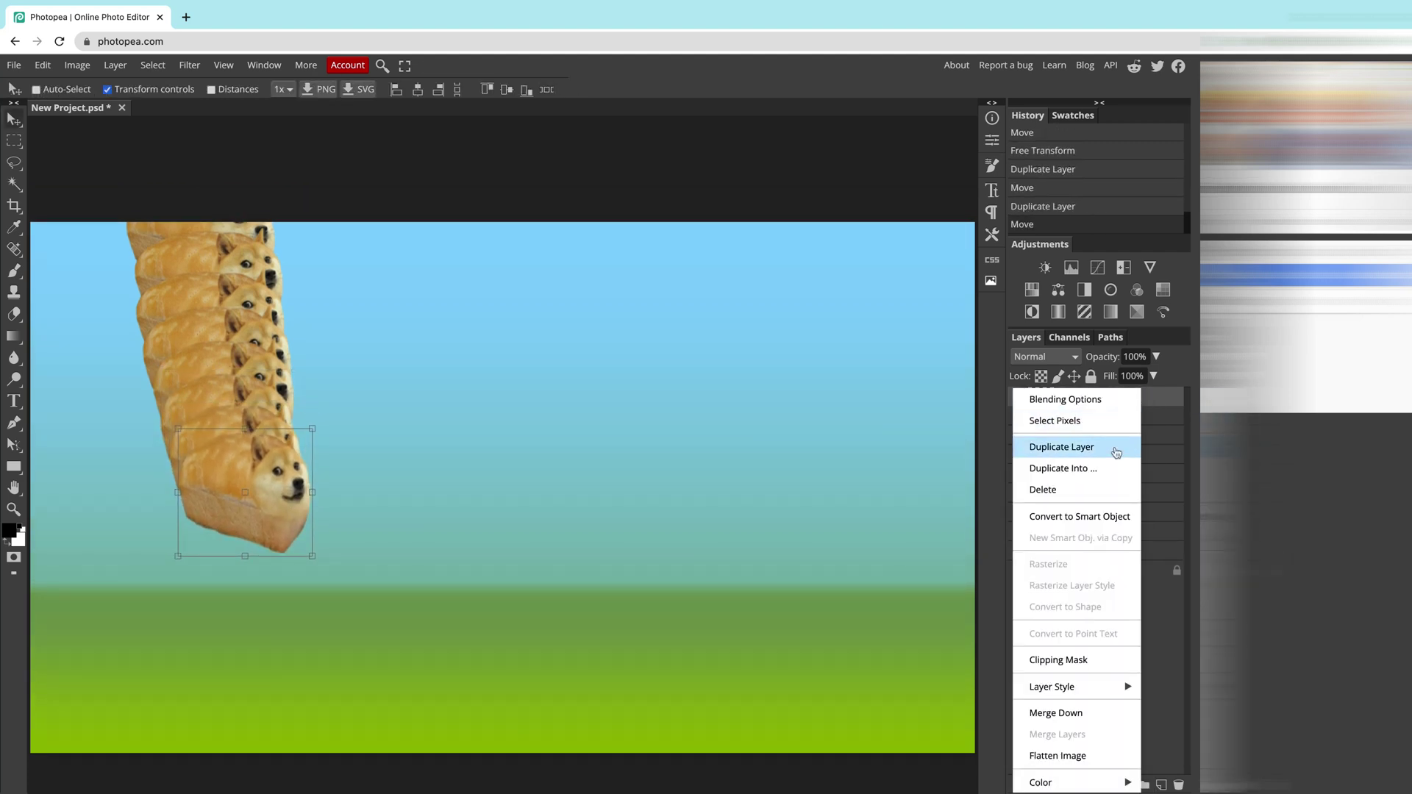
{"action": "left_click", "coordinate": [1116, 452]}
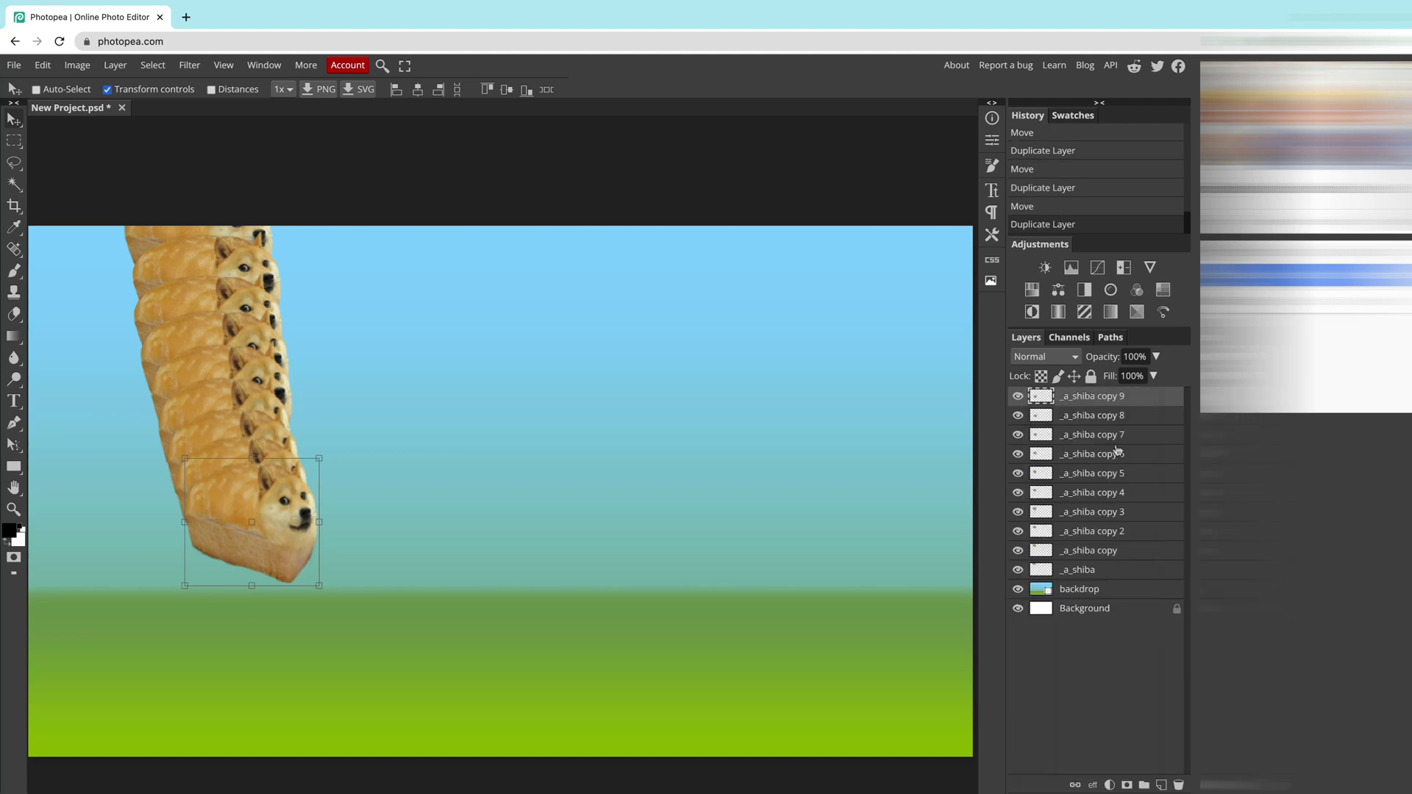
{"action": "left_click_drag", "start_coordinate": [308, 559], "coordinate": [334, 647]}
Duplicate the top shiba into copies 10 and 11, nudging the new copy right and down
{"action": "right_click", "coordinate": [1016, 391]}
{"action": "left_click", "coordinate": [1059, 446]}
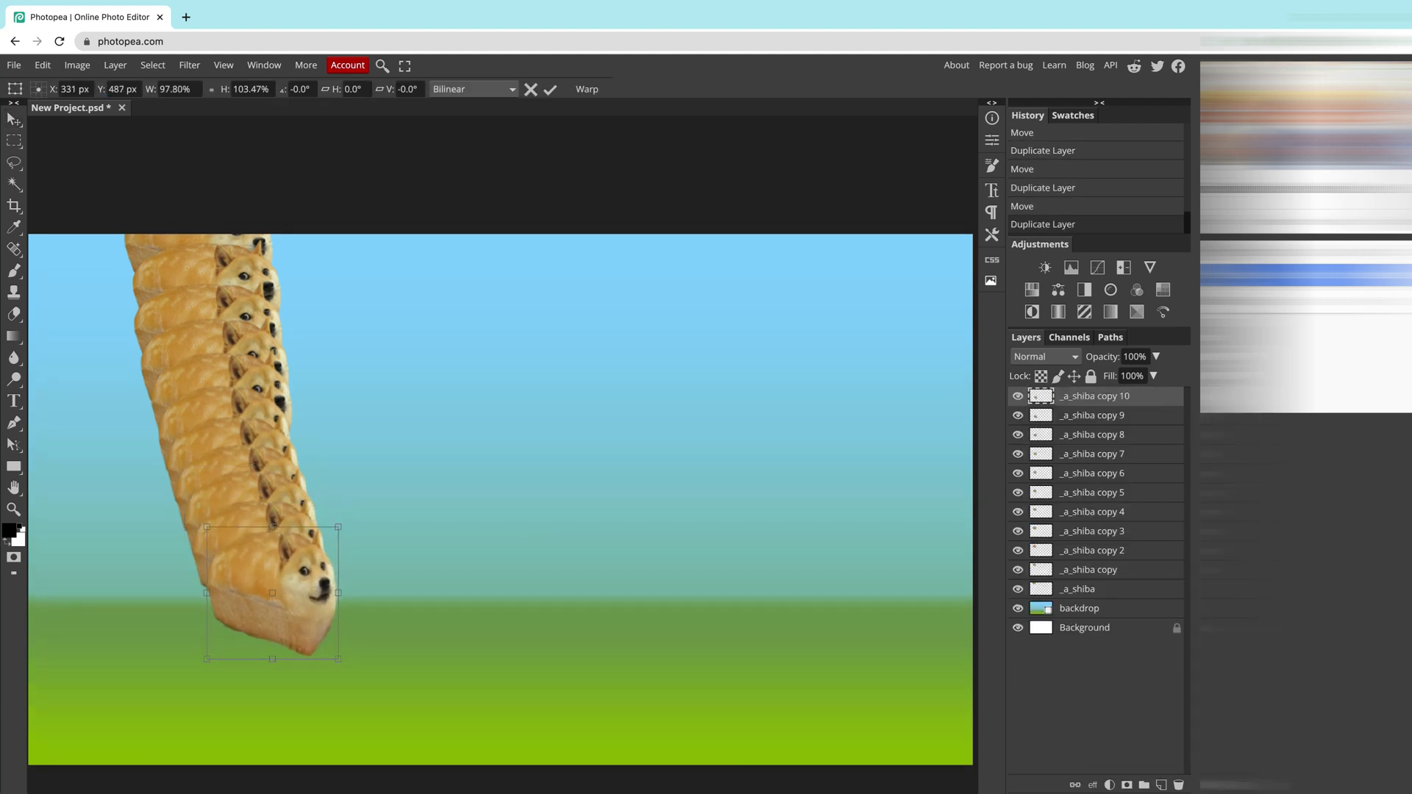
{"action": "right_click", "coordinate": [1018, 390]}
{"action": "left_click", "coordinate": [1089, 447]}
{"action": "key", "text": "shift+Right"}
{"action": "key", "text": "shift+Right"}
{"action": "key", "text": "shift+Down"}
{"action": "key", "text": "shift+Down"}
{"action": "key", "text": "shift+Down"}
{"action": "key", "text": "shift+Down"}
{"action": "key", "text": "shift+Down"}
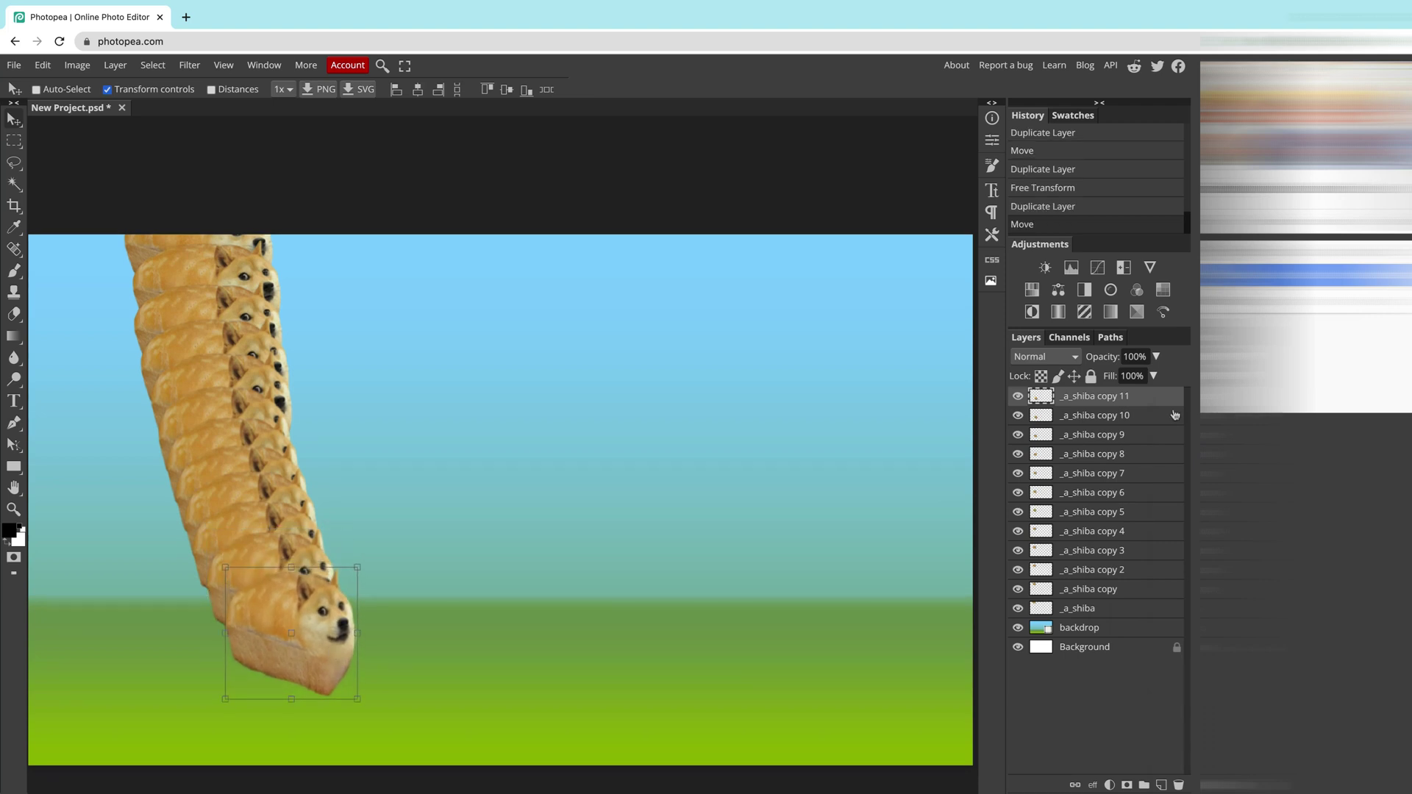
Add copies 12 and 13, moving each down-right into the grass and squashing them shorter
{"action": "right_click", "coordinate": [1023, 391]}
{"action": "left_click", "coordinate": [1088, 445]}
{"action": "left_click_drag", "start_coordinate": [309, 639], "coordinate": [327, 660]}
{"action": "left_click_drag", "start_coordinate": [309, 587], "coordinate": [309, 599]}
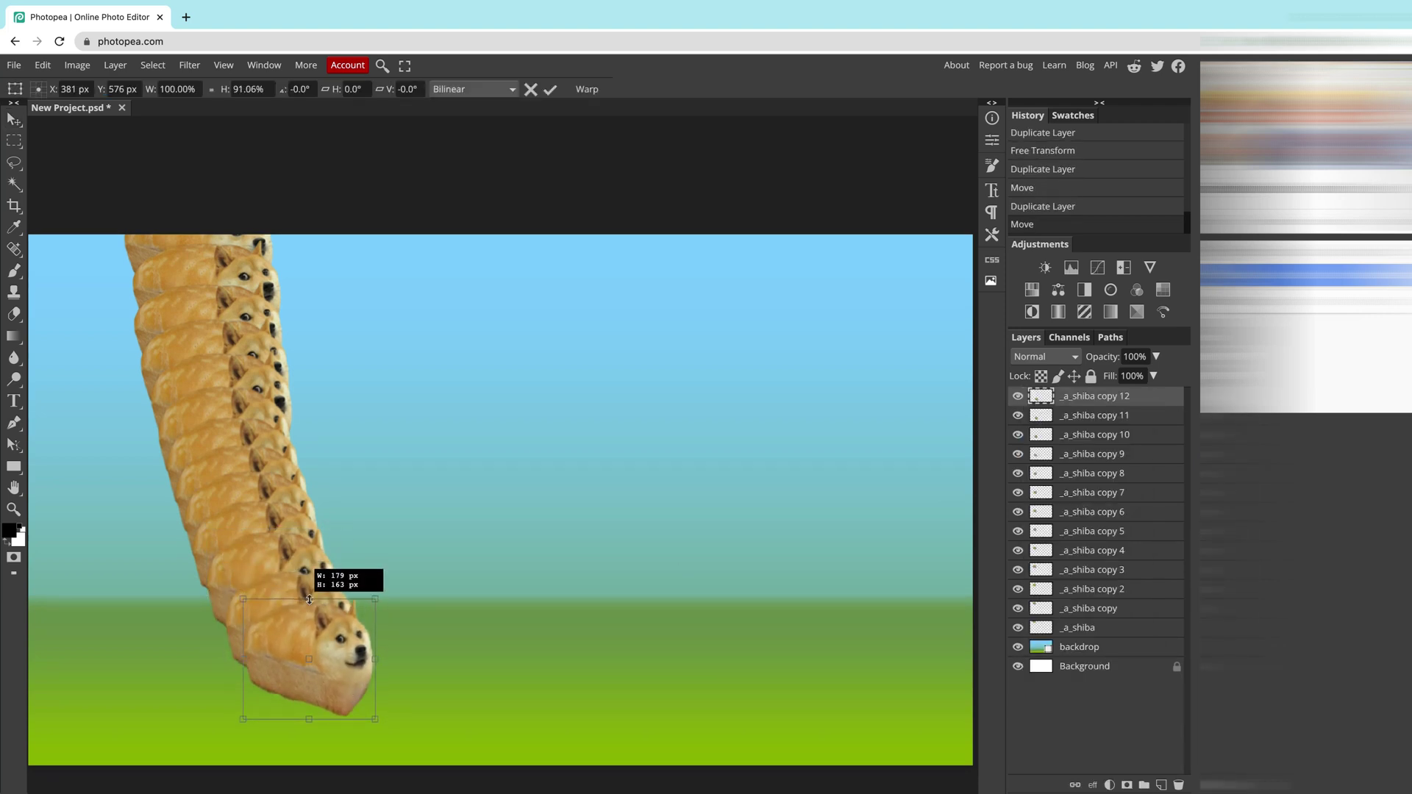
{"action": "left_click", "coordinate": [550, 88]}
{"action": "right_click", "coordinate": [1022, 395]}
{"action": "left_click", "coordinate": [1089, 445]}
{"action": "left_click_drag", "start_coordinate": [343, 674], "coordinate": [344, 679]}
{"action": "left_click_drag", "start_coordinate": [310, 603], "coordinate": [355, 678]}
{"action": "left_click", "coordinate": [550, 89]}
Add copies 14, 15 and 16, committing their transforms and nudging the lowest shiba upward
{"action": "right_click", "coordinate": [1149, 403]}
{"action": "left_click", "coordinate": [1068, 446]}
{"action": "left_click", "coordinate": [550, 89]}
{"action": "right_click", "coordinate": [1158, 401]}
{"action": "left_click", "coordinate": [1080, 445]}
{"action": "left_click", "coordinate": [550, 89]}
{"action": "right_click", "coordinate": [1154, 401]}
{"action": "left_click", "coordinate": [1073, 445]}
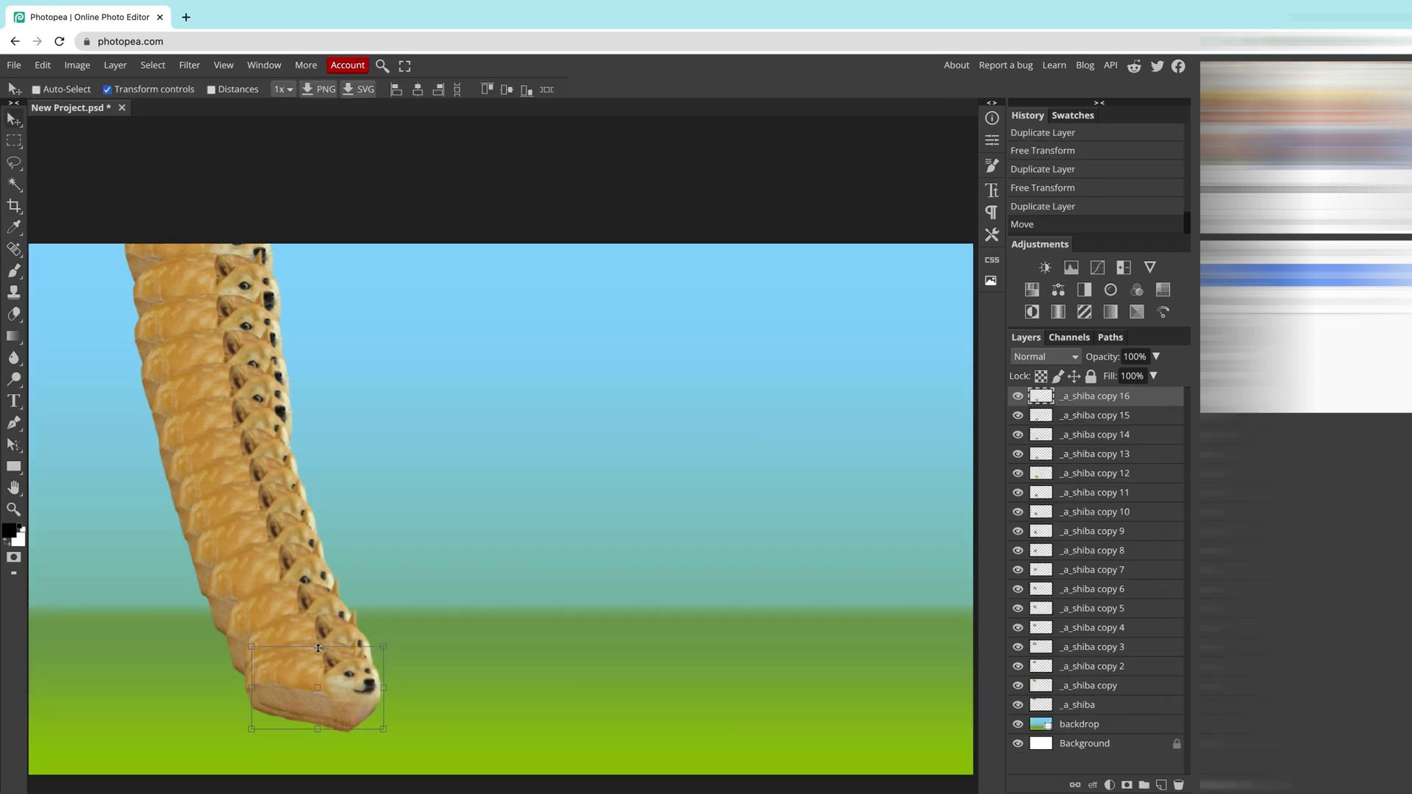
{"action": "left_click_drag", "start_coordinate": [318, 647], "coordinate": [314, 640]}
{"action": "key", "text": "Return"}
Add copies 17 to 19, moving them up and right so the trail curls upward
{"action": "key", "text": "ctrl+j"}
{"action": "key", "text": "Return"}
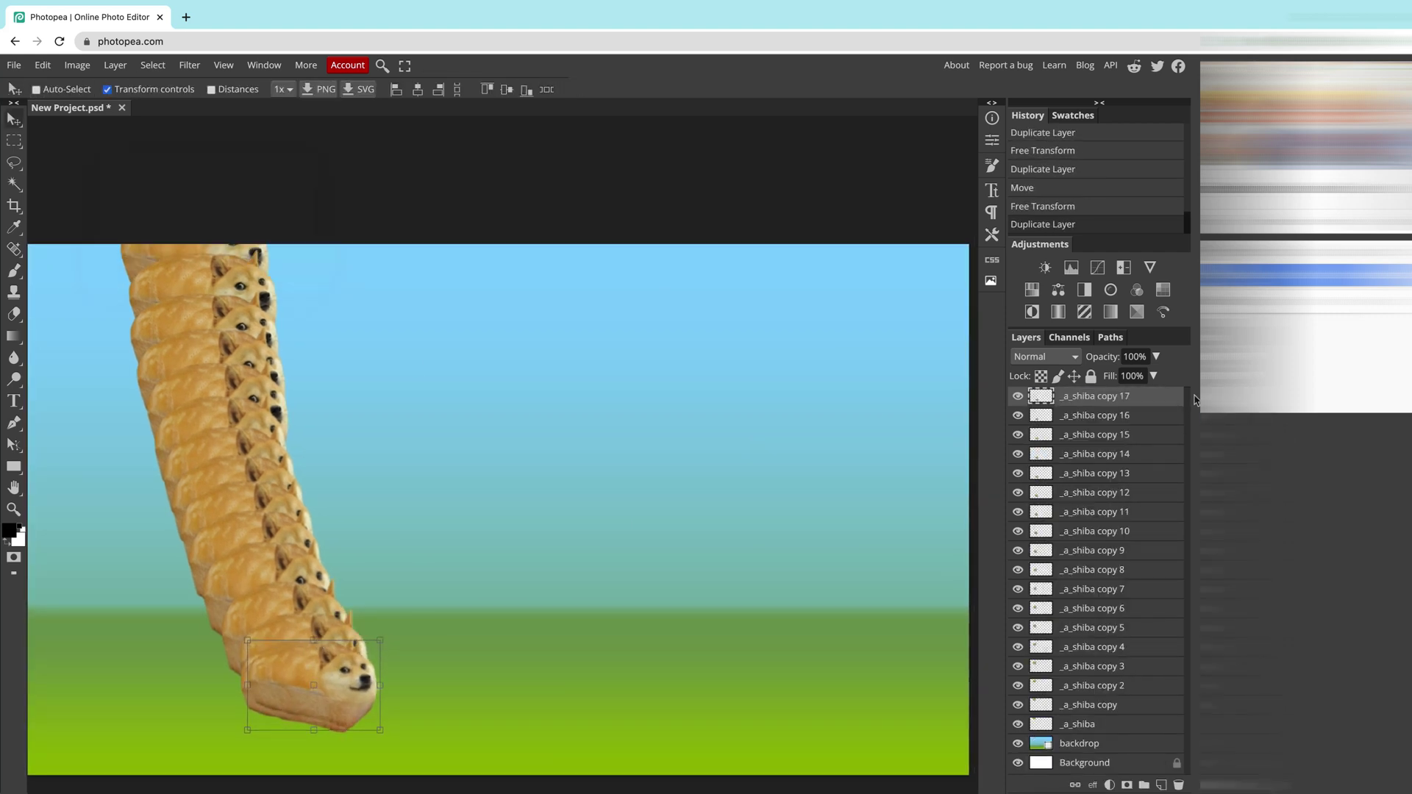
{"action": "left_click_drag", "start_coordinate": [360, 686], "coordinate": [362, 653]}
{"action": "key", "text": "ctrl+t"}
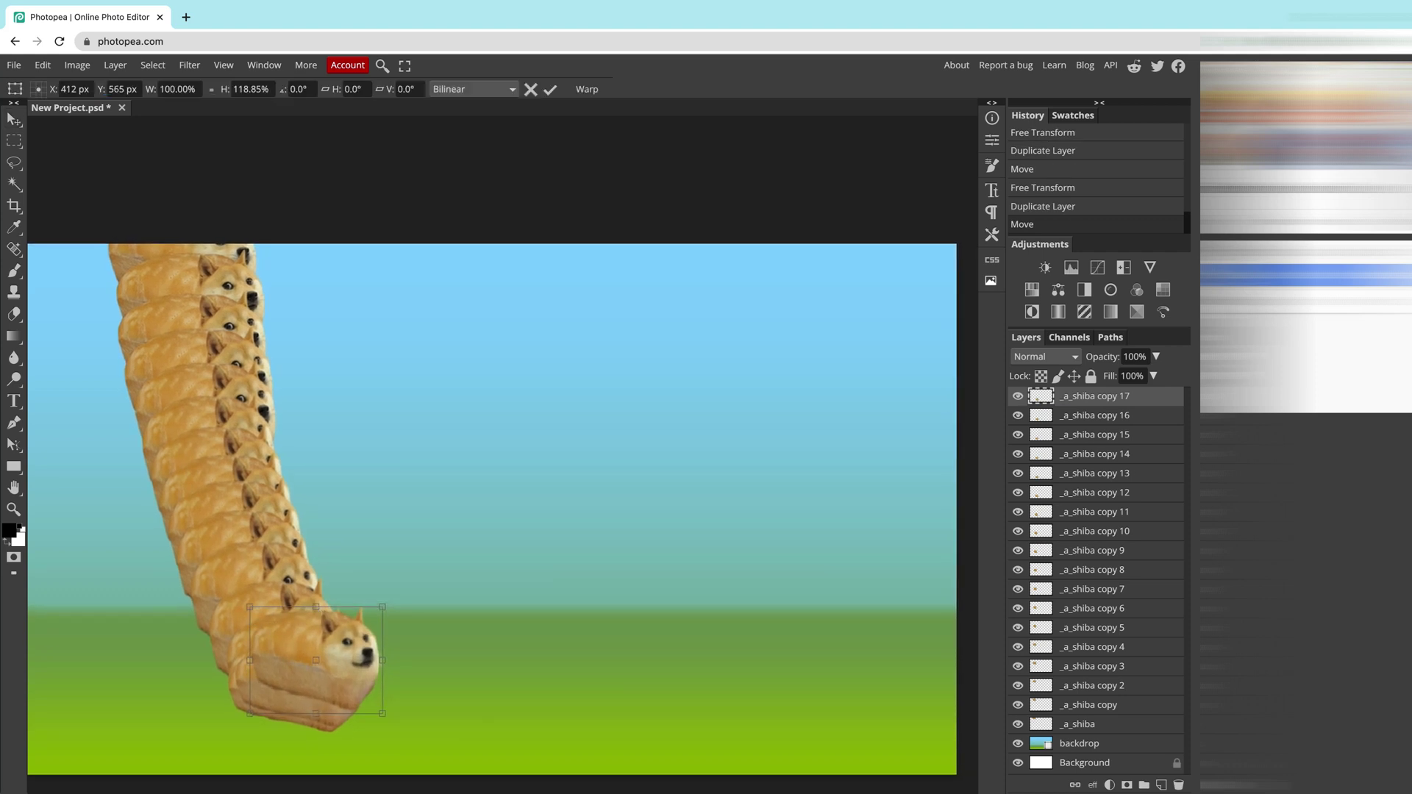
{"action": "right_click", "coordinate": [1147, 399]}
{"action": "left_click", "coordinate": [1059, 445]}
{"action": "key", "text": "ctrl+t"}
{"action": "left_click_drag", "start_coordinate": [324, 610], "coordinate": [427, 567]}
{"action": "right_click", "coordinate": [1155, 399]}
{"action": "left_click", "coordinate": [1066, 444]}
{"action": "key", "text": "ctrl+t"}
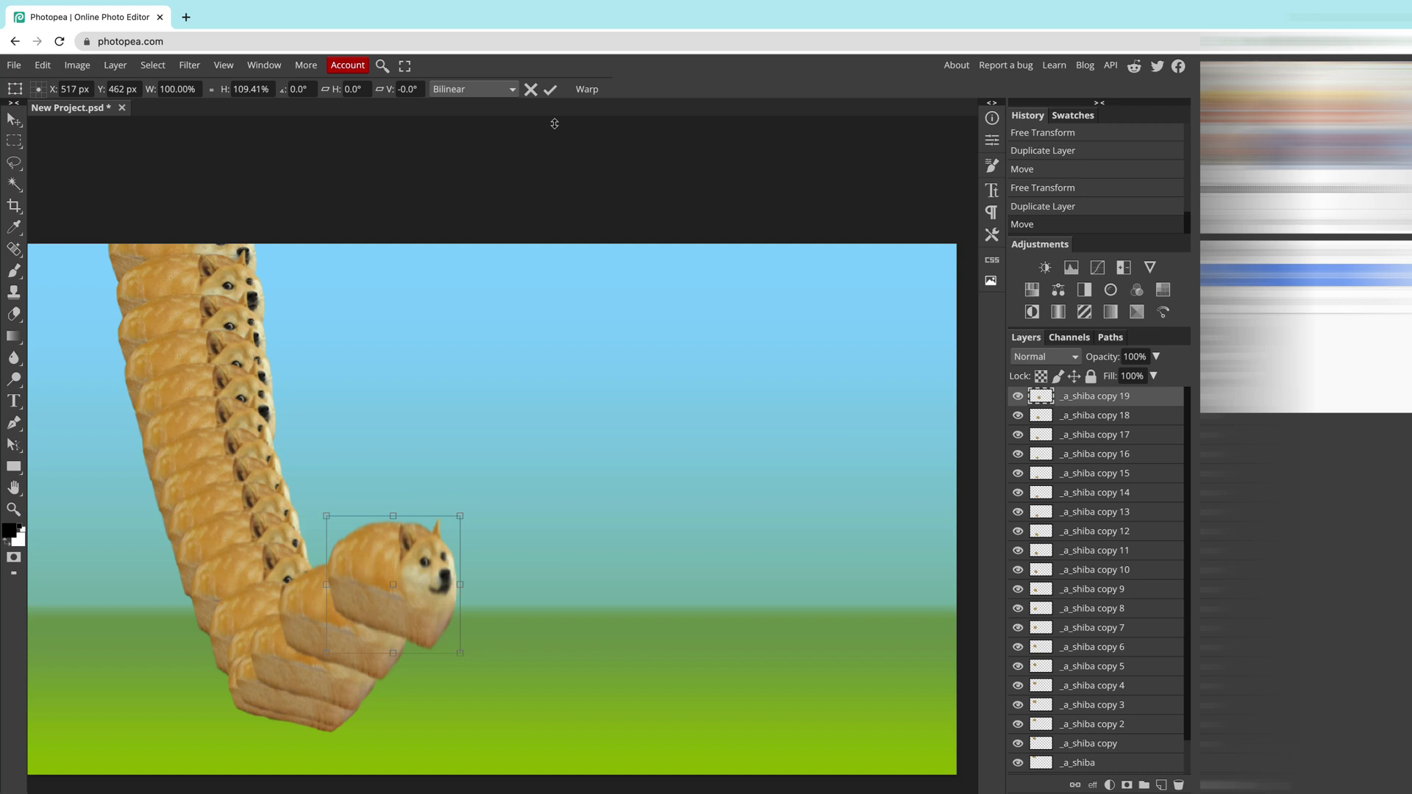
Commit the transform and add shiba copies 20 and 21, raising each up and right
{"action": "left_click", "coordinate": [553, 89]}
{"action": "scroll", "coordinate": [589, 397], "scroll_direction": "down", "scroll_amount": 2}
{"action": "right_click", "coordinate": [1160, 401]}
{"action": "left_click", "coordinate": [1079, 447]}
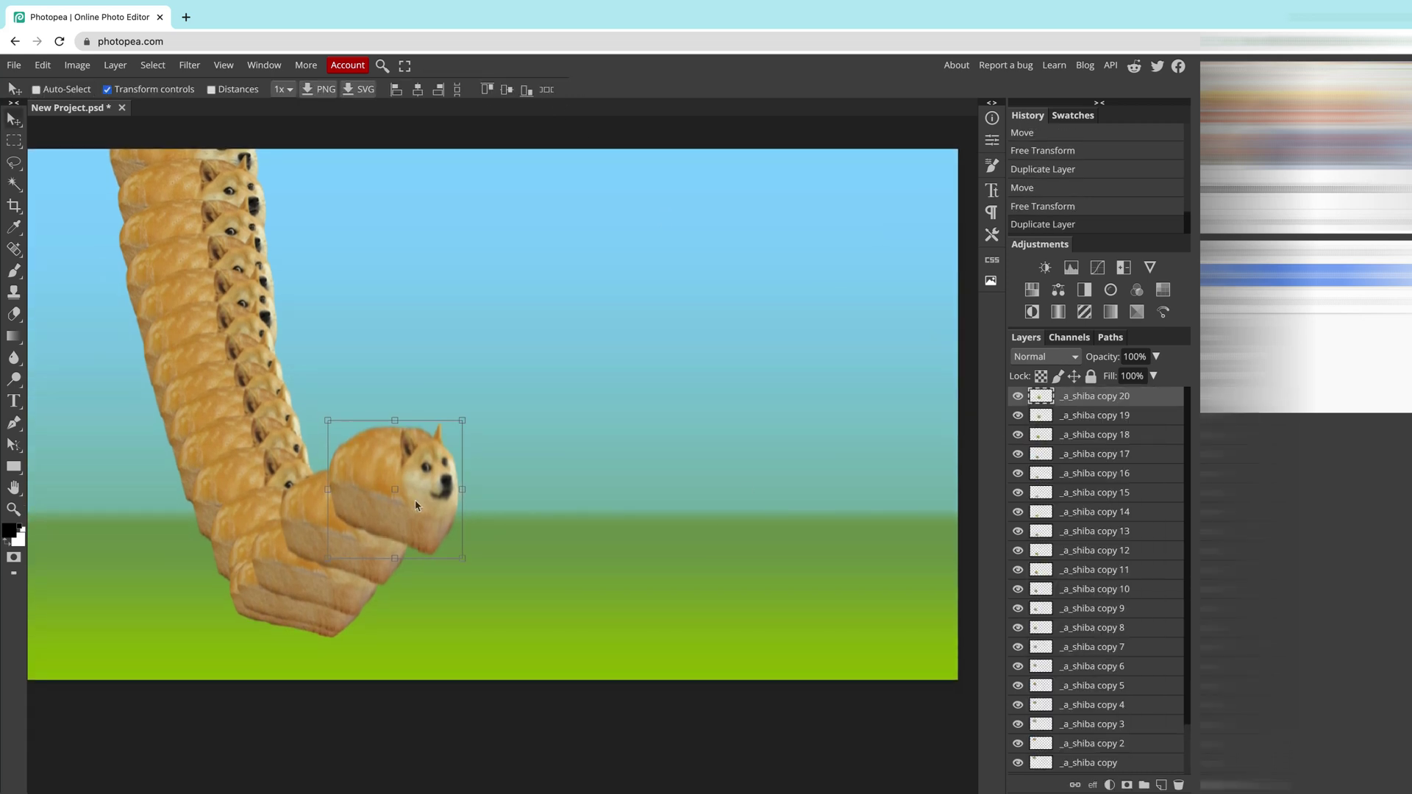
{"action": "left_click_drag", "start_coordinate": [402, 433], "coordinate": [456, 382]}
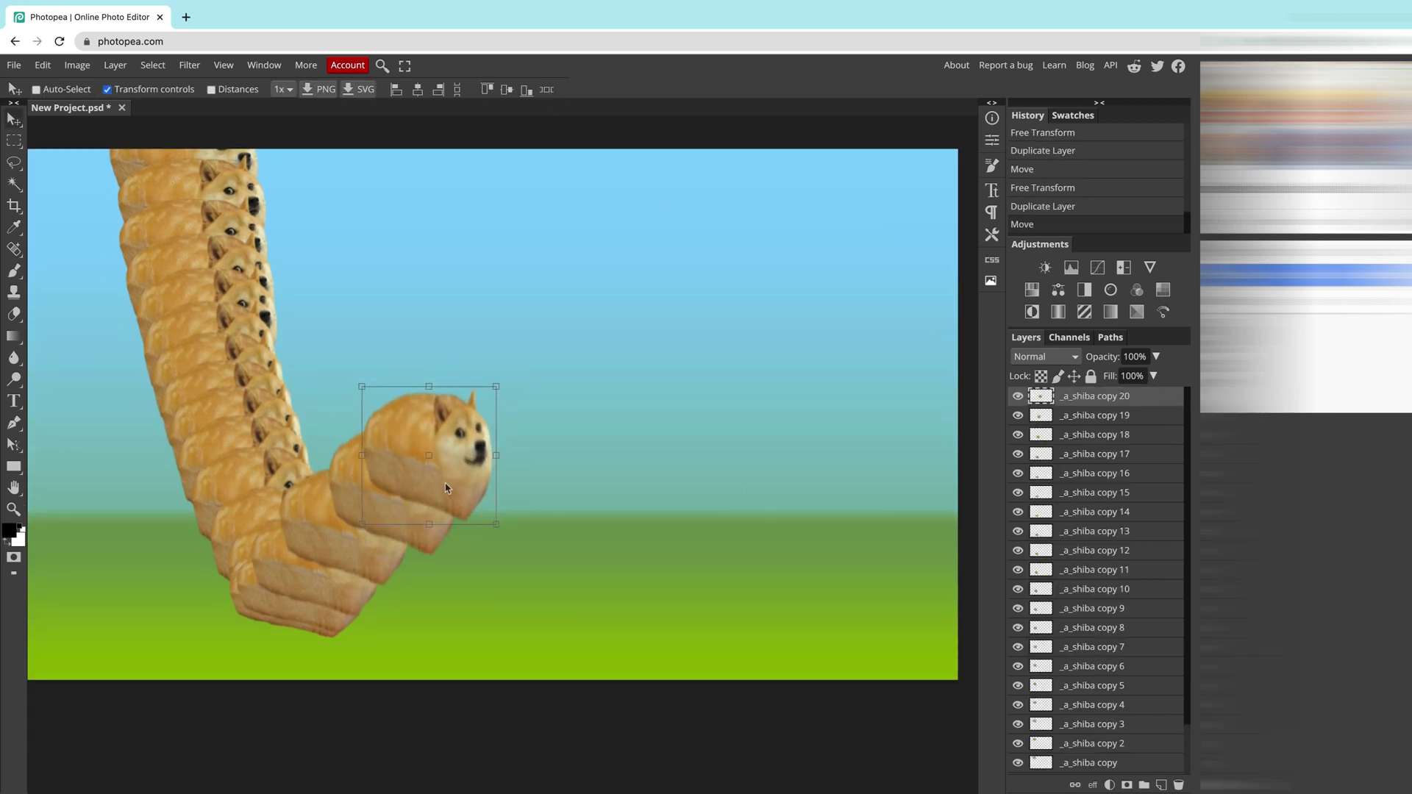
{"action": "right_click", "coordinate": [1169, 401]}
{"action": "left_click", "coordinate": [1073, 446]}
{"action": "left_click_drag", "start_coordinate": [491, 469], "coordinate": [567, 588]}
Duplicate the shiba into copies 22 through 26, moving copy 26 down-right over the hump
{"action": "right_click", "coordinate": [1158, 401]}
{"action": "left_click", "coordinate": [1079, 446]}
{"action": "right_click", "coordinate": [1154, 405]}
{"action": "left_click", "coordinate": [1079, 446]}
{"action": "right_click", "coordinate": [1158, 403]}
{"action": "left_click", "coordinate": [1079, 446]}
{"action": "right_click", "coordinate": [1154, 401]}
{"action": "left_click", "coordinate": [1078, 446]}
{"action": "right_click", "coordinate": [1154, 401]}
{"action": "left_click", "coordinate": [1078, 446]}
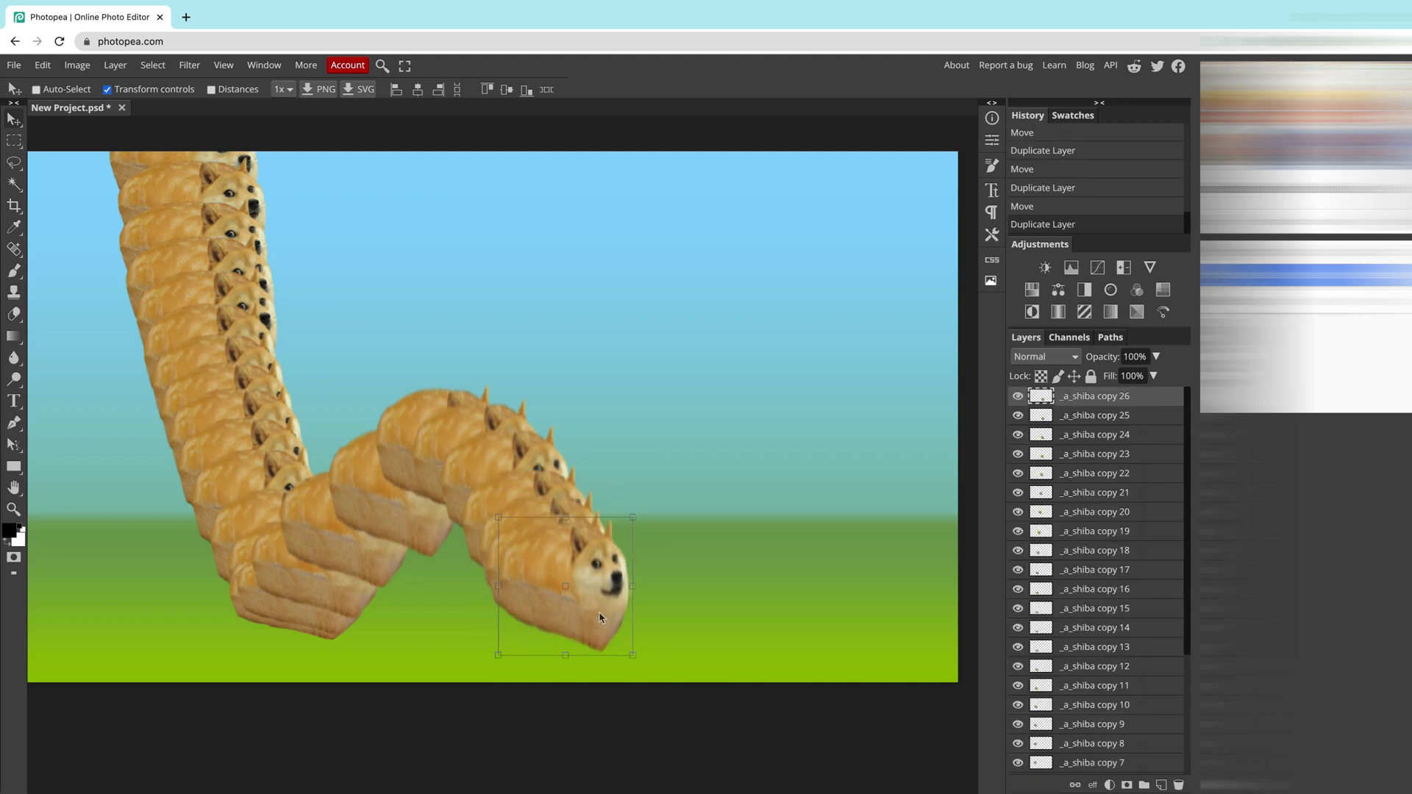
{"action": "left_click_drag", "start_coordinate": [568, 522], "coordinate": [730, 624]}
Duplicate the shiba into copies 27 through 32, sliding copy 32 right along the grass
{"action": "right_click", "coordinate": [1155, 401]}
{"action": "left_click", "coordinate": [1078, 446]}
{"action": "right_click", "coordinate": [1155, 401]}
{"action": "left_click", "coordinate": [1079, 446]}
{"action": "right_click", "coordinate": [1154, 401]}
{"action": "left_click", "coordinate": [1079, 446]}
{"action": "right_click", "coordinate": [1154, 402]}
{"action": "left_click", "coordinate": [1083, 446]}
{"action": "right_click", "coordinate": [1154, 402]}
{"action": "left_click", "coordinate": [1079, 446]}
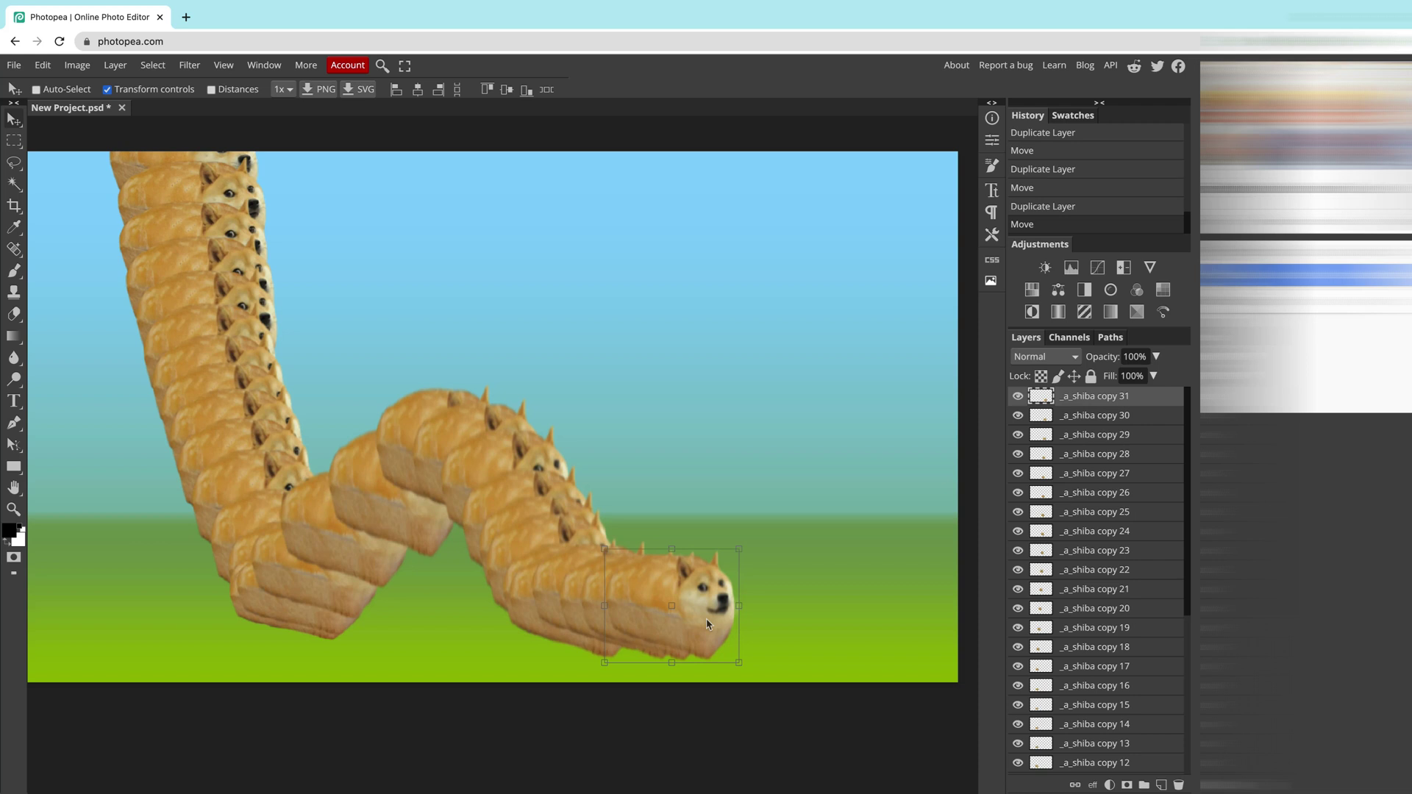
{"action": "right_click", "coordinate": [1162, 402]}
{"action": "left_click", "coordinate": [1078, 445]}
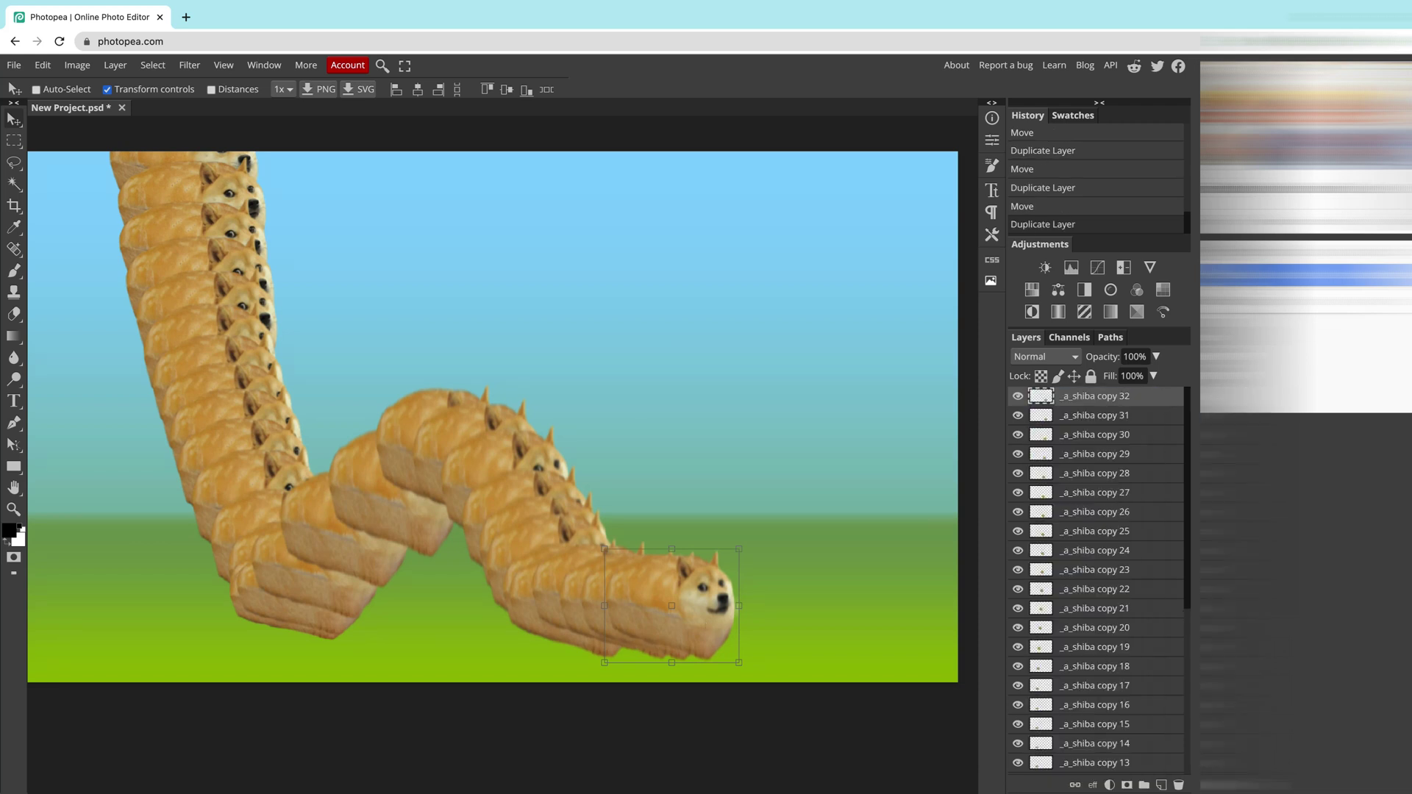
{"action": "left_click_drag", "start_coordinate": [666, 632], "coordinate": [936, 628]}
Duplicate the top shiba layer into copies 33 through 39 toward the right edge
{"action": "right_click", "coordinate": [1160, 403]}
{"action": "left_click", "coordinate": [1079, 446]}
{"action": "right_click", "coordinate": [1158, 401]}
{"action": "left_click", "coordinate": [1078, 445]}
{"action": "right_click", "coordinate": [1158, 398]}
{"action": "left_click", "coordinate": [1079, 446]}
{"action": "right_click", "coordinate": [1158, 401]}
{"action": "left_click", "coordinate": [1128, 447]}
{"action": "right_click", "coordinate": [1158, 400]}
{"action": "left_click", "coordinate": [1078, 447]}
{"action": "right_click", "coordinate": [1158, 401]}
{"action": "left_click", "coordinate": [1078, 446]}
{"action": "right_click", "coordinate": [1158, 401]}
{"action": "left_click", "coordinate": [1079, 446]}
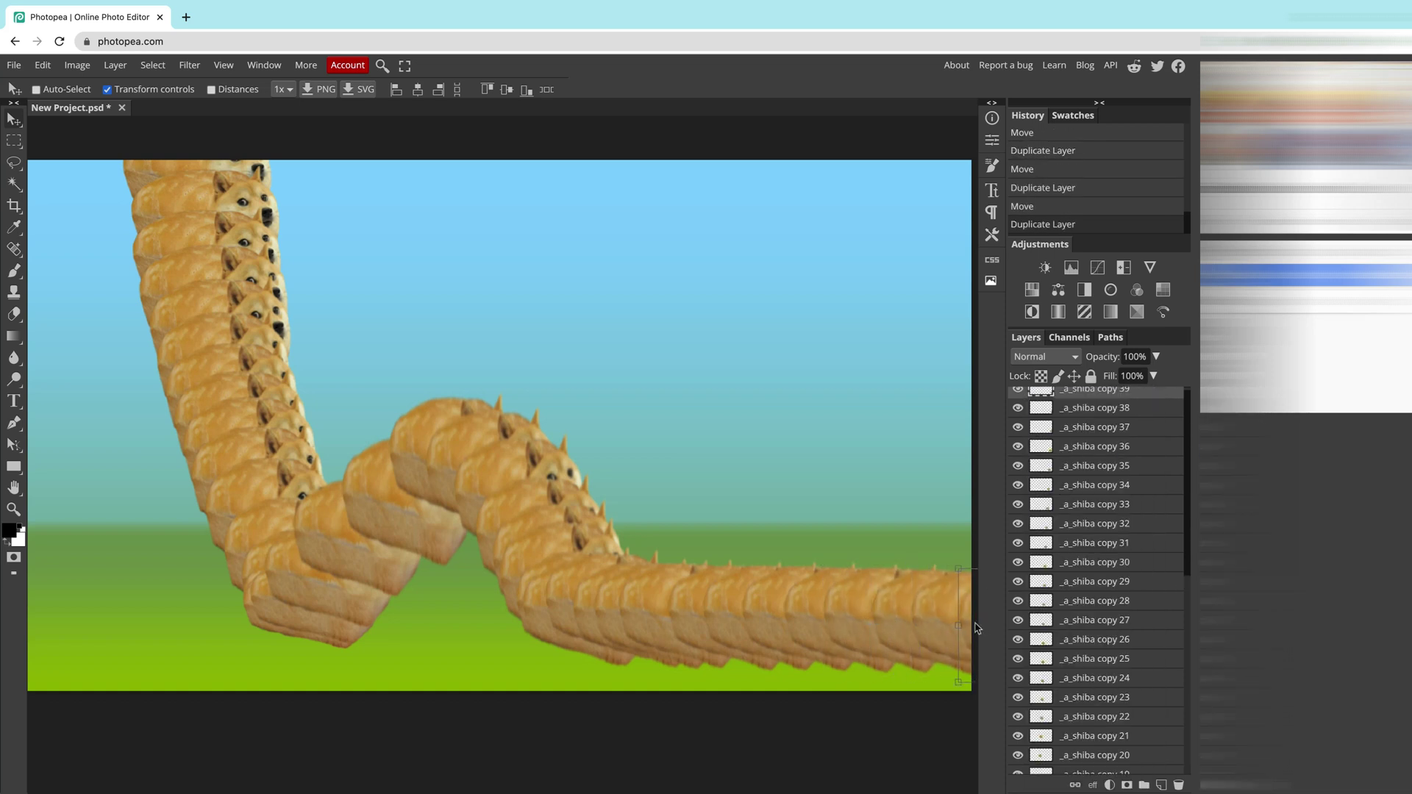
Select the backdrop layer at the bottom of the Layers panel
{"action": "scroll", "coordinate": [1090, 552], "scroll_direction": "down", "scroll_amount": 5}
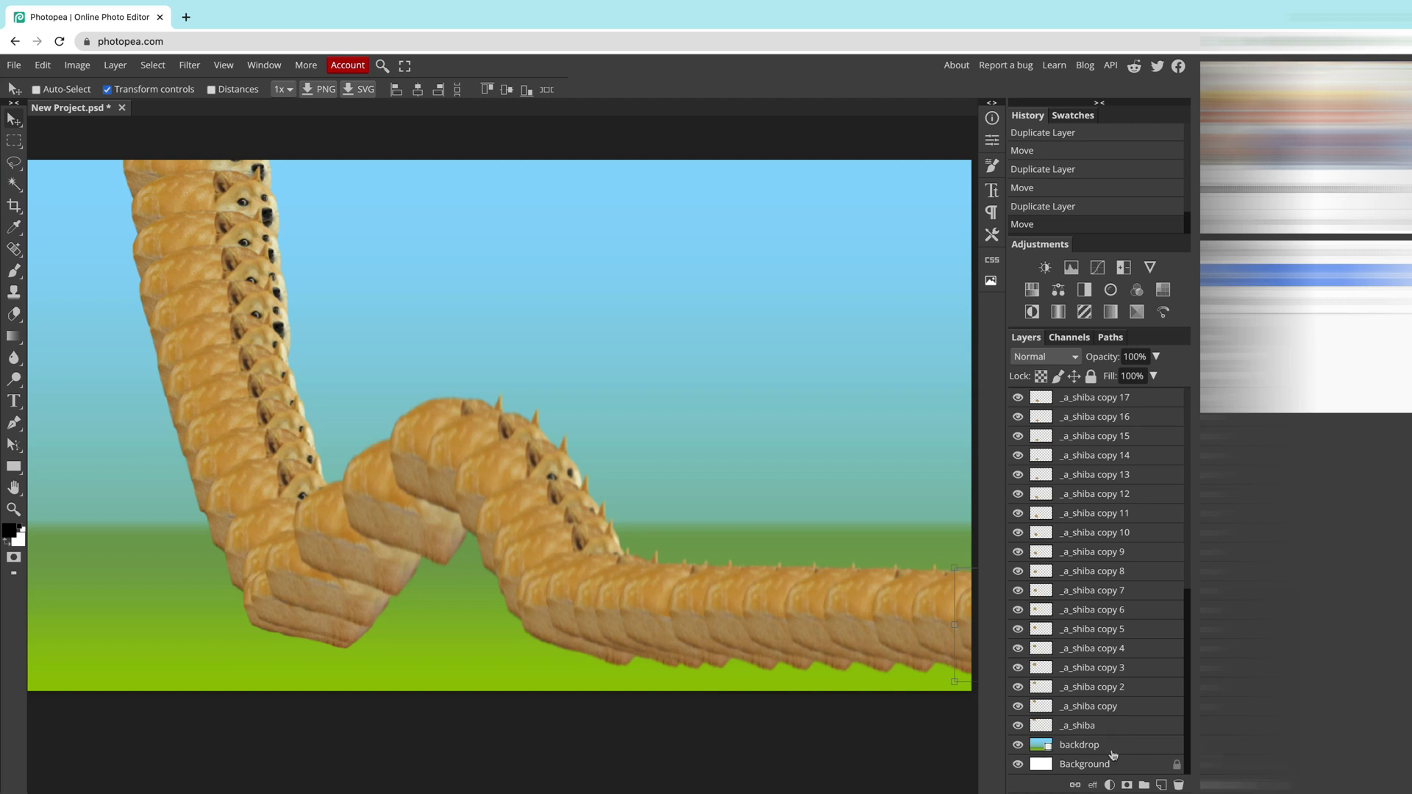
{"action": "left_click", "coordinate": [1113, 755]}
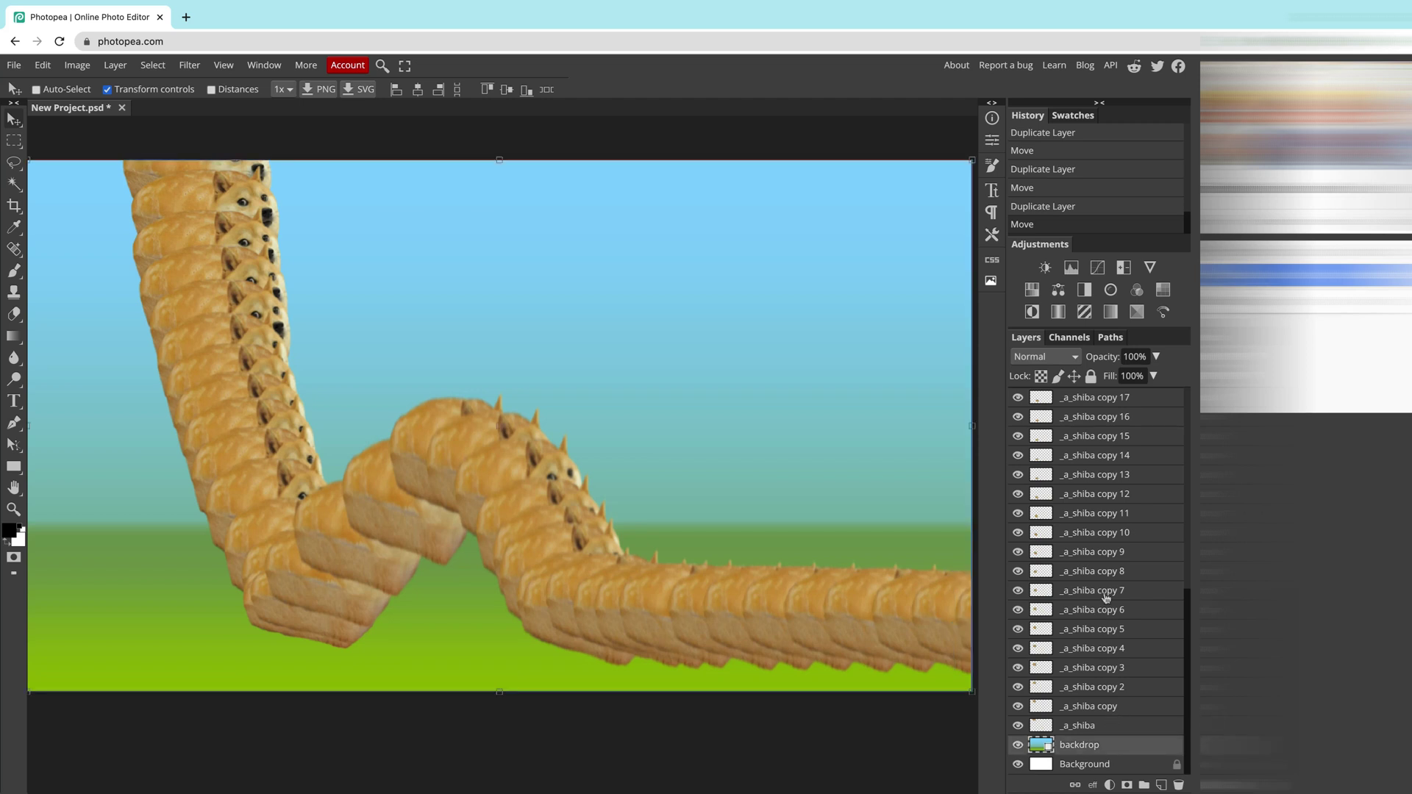
{"action": "scroll", "coordinate": [1105, 597], "scroll_direction": "up", "scroll_amount": 5}
{"action": "scroll", "coordinate": [1105, 597], "scroll_direction": "down", "scroll_amount": 5}
{"action": "scroll", "coordinate": [199, 142], "scroll_direction": "down", "scroll_amount": 1}
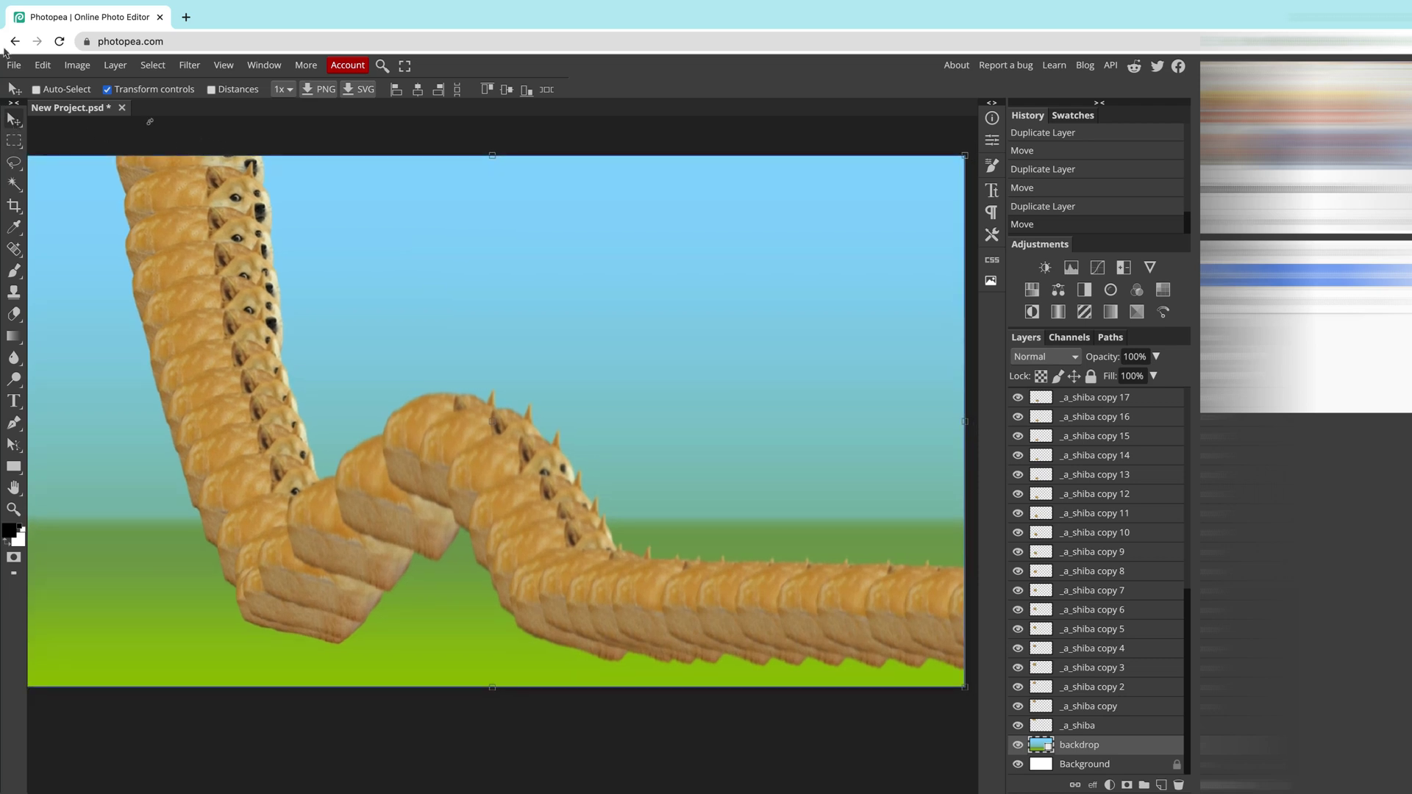
{"action": "left_click", "coordinate": [13, 65]}
Export the animation as a GIF, declining the resize to keep it 1280 × 720
{"action": "mouse_move", "coordinate": [69, 266]}
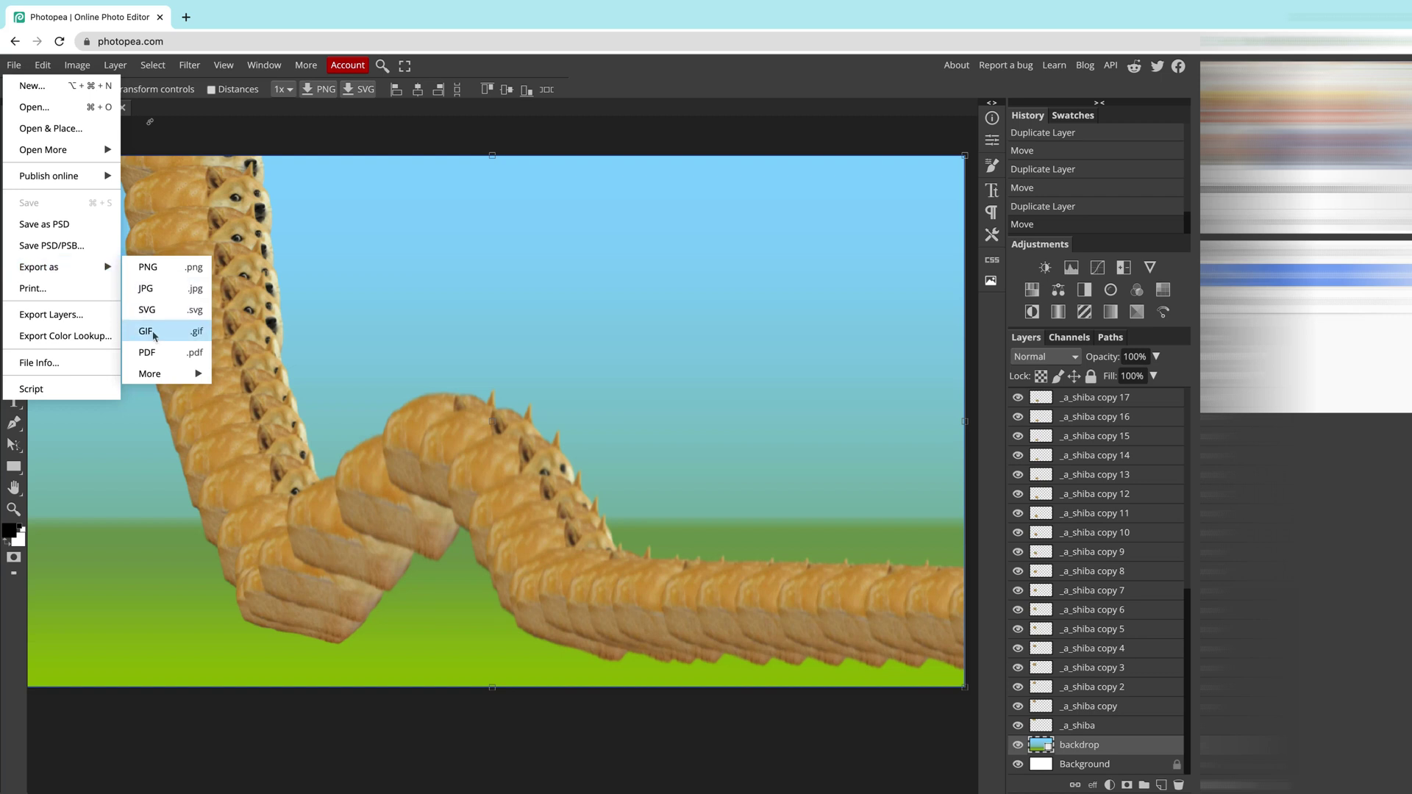
{"action": "left_click", "coordinate": [154, 335]}
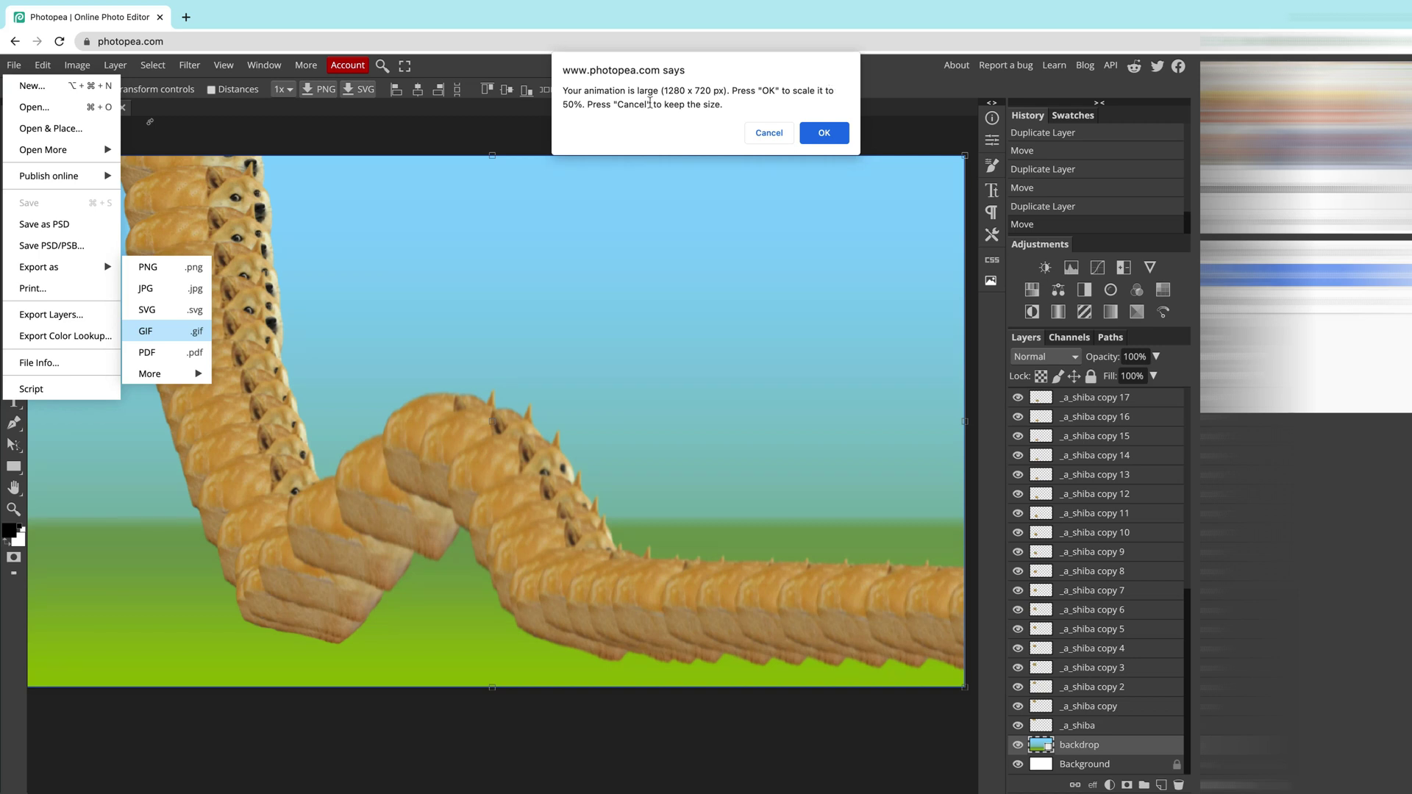
{"action": "left_click", "coordinate": [767, 133]}
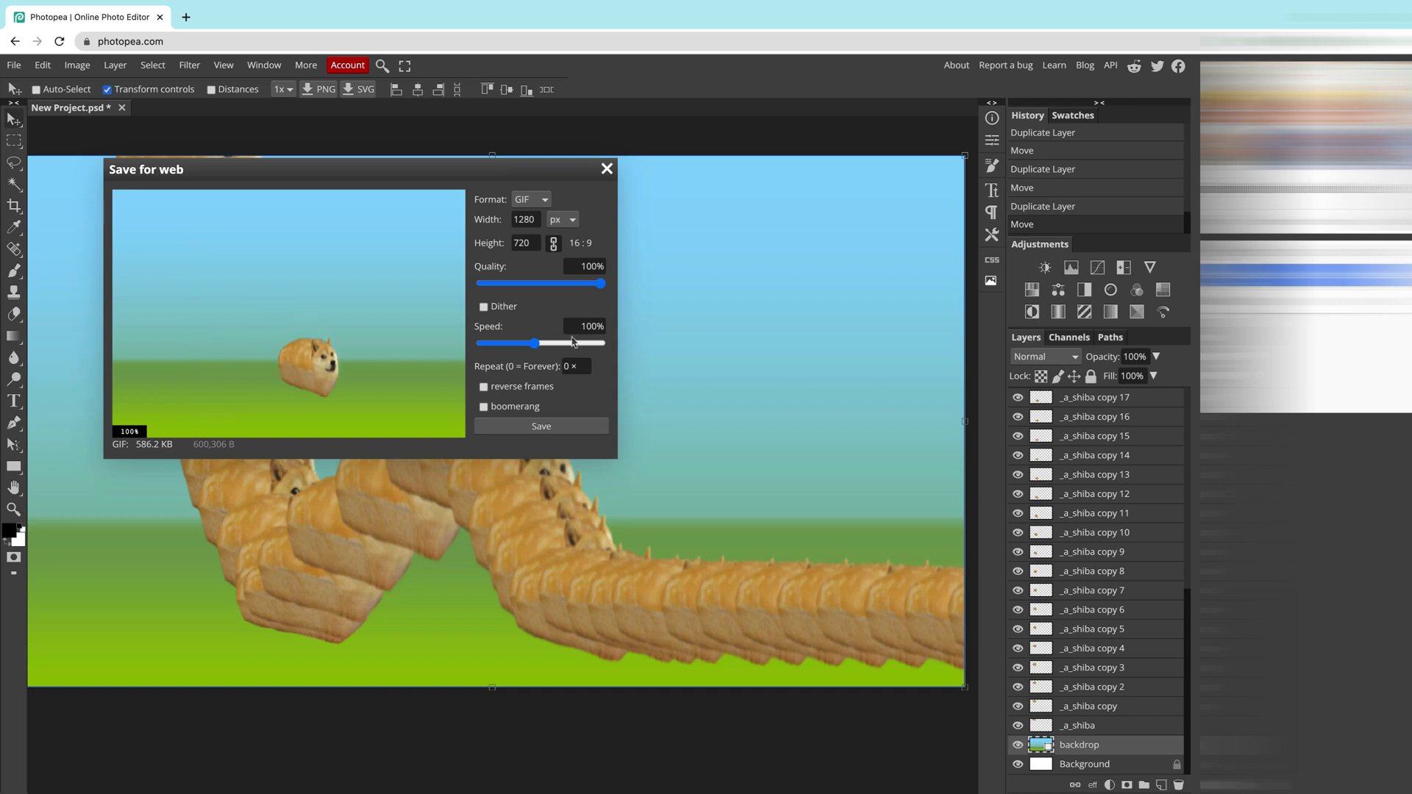
Raise the GIF playback speed to 124%
{"action": "left_click_drag", "start_coordinate": [536, 344], "coordinate": [540, 351]}
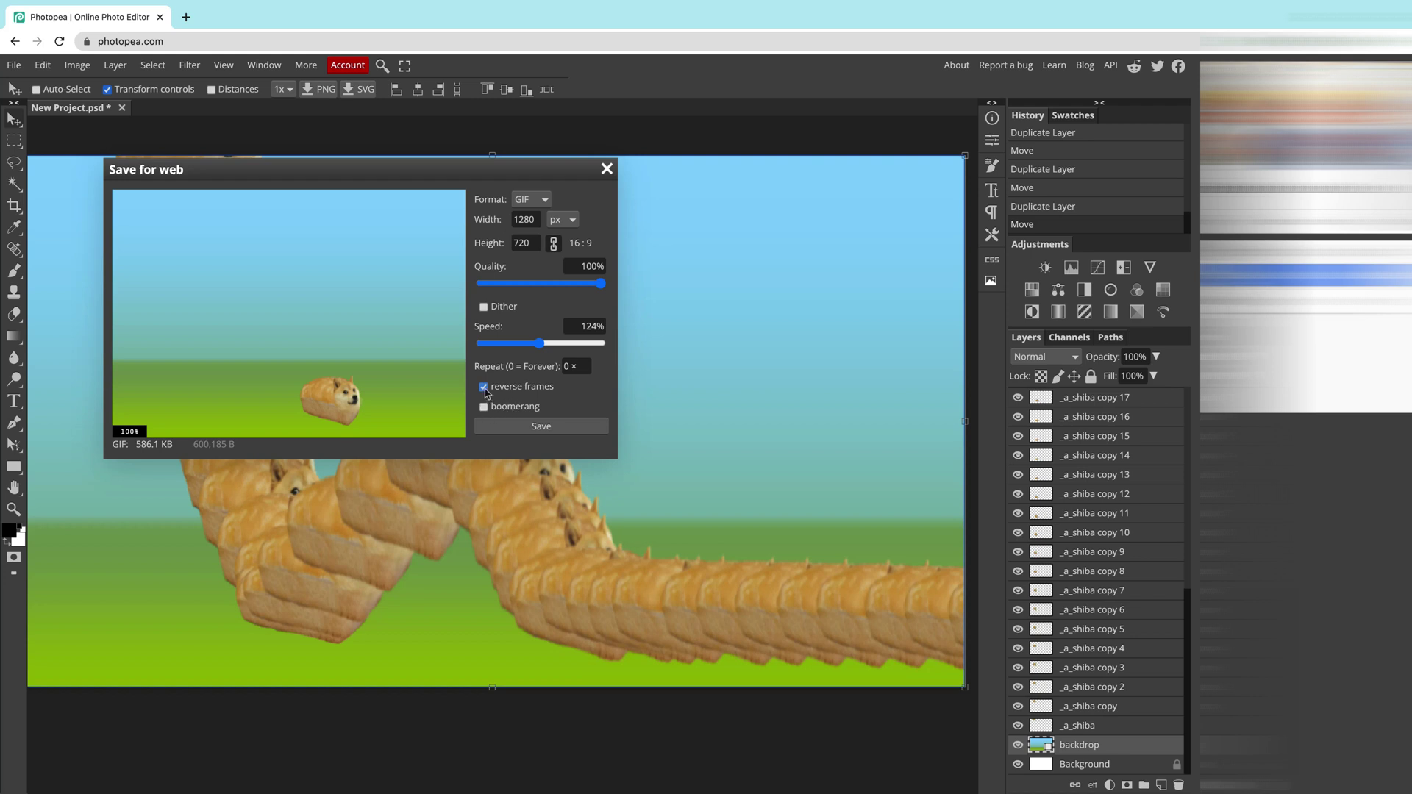
Preview boomerang and reverse playback, then turn both off so the GIF plays forward
{"action": "left_click", "coordinate": [484, 388]}
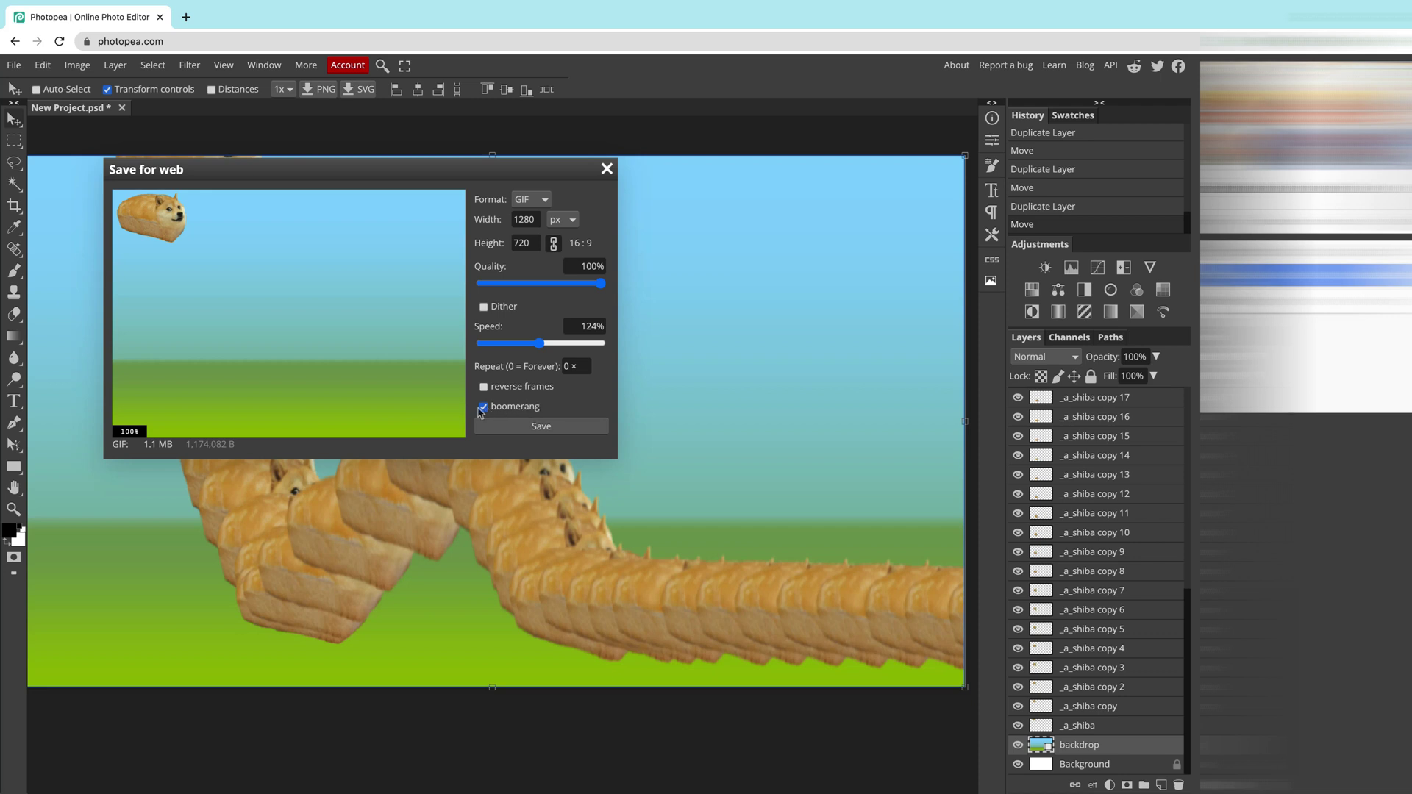
{"action": "left_click", "coordinate": [484, 387]}
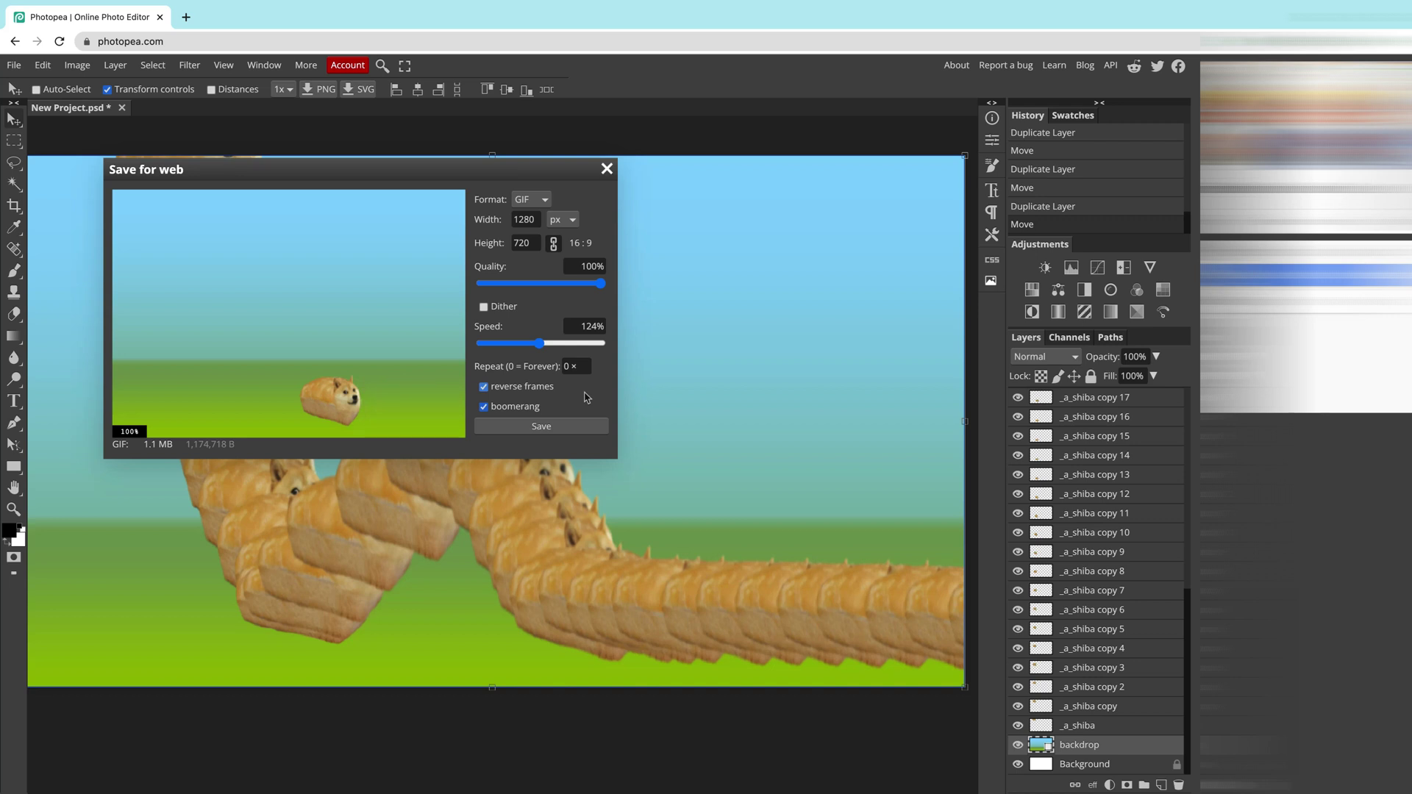
{"action": "left_click", "coordinate": [585, 394]}
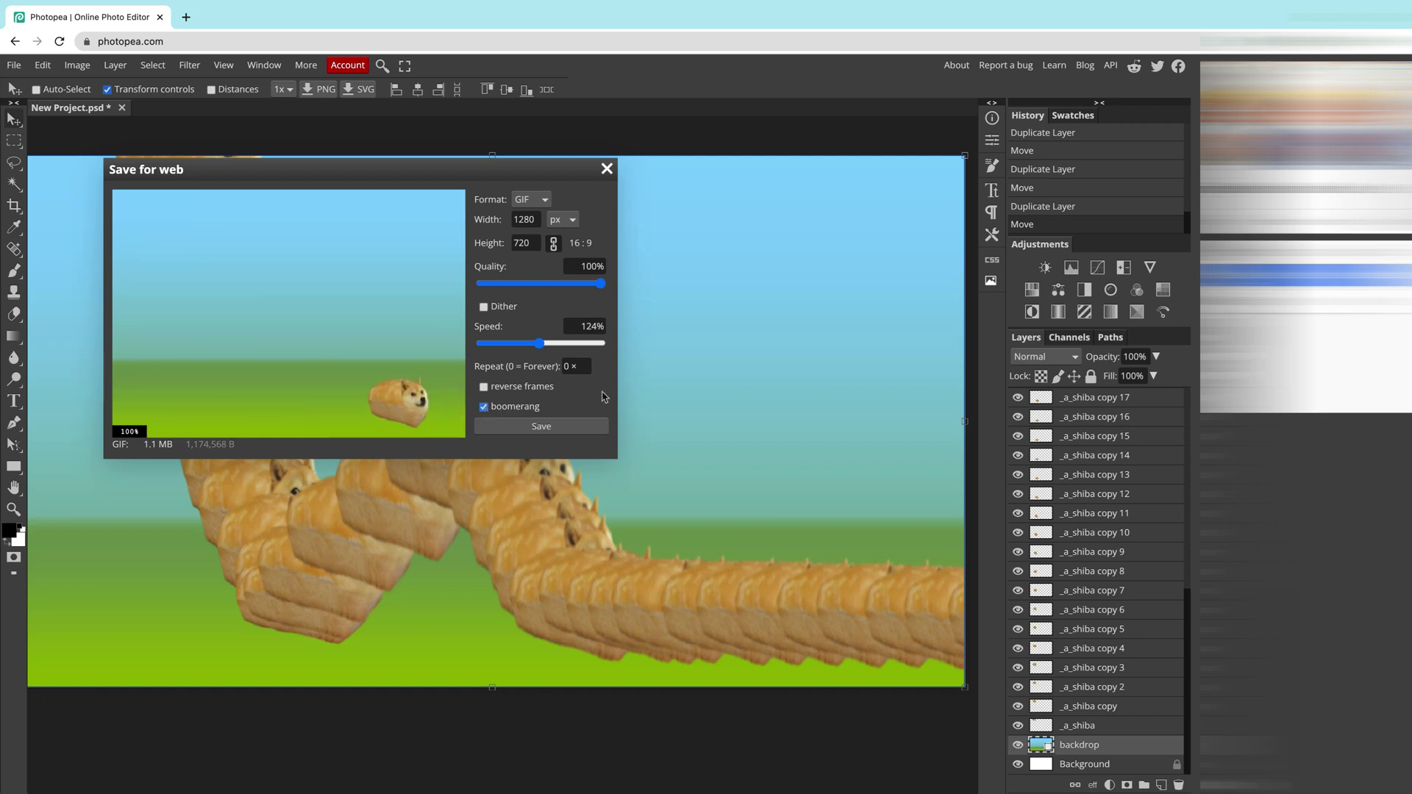
{"action": "left_click", "coordinate": [604, 397]}
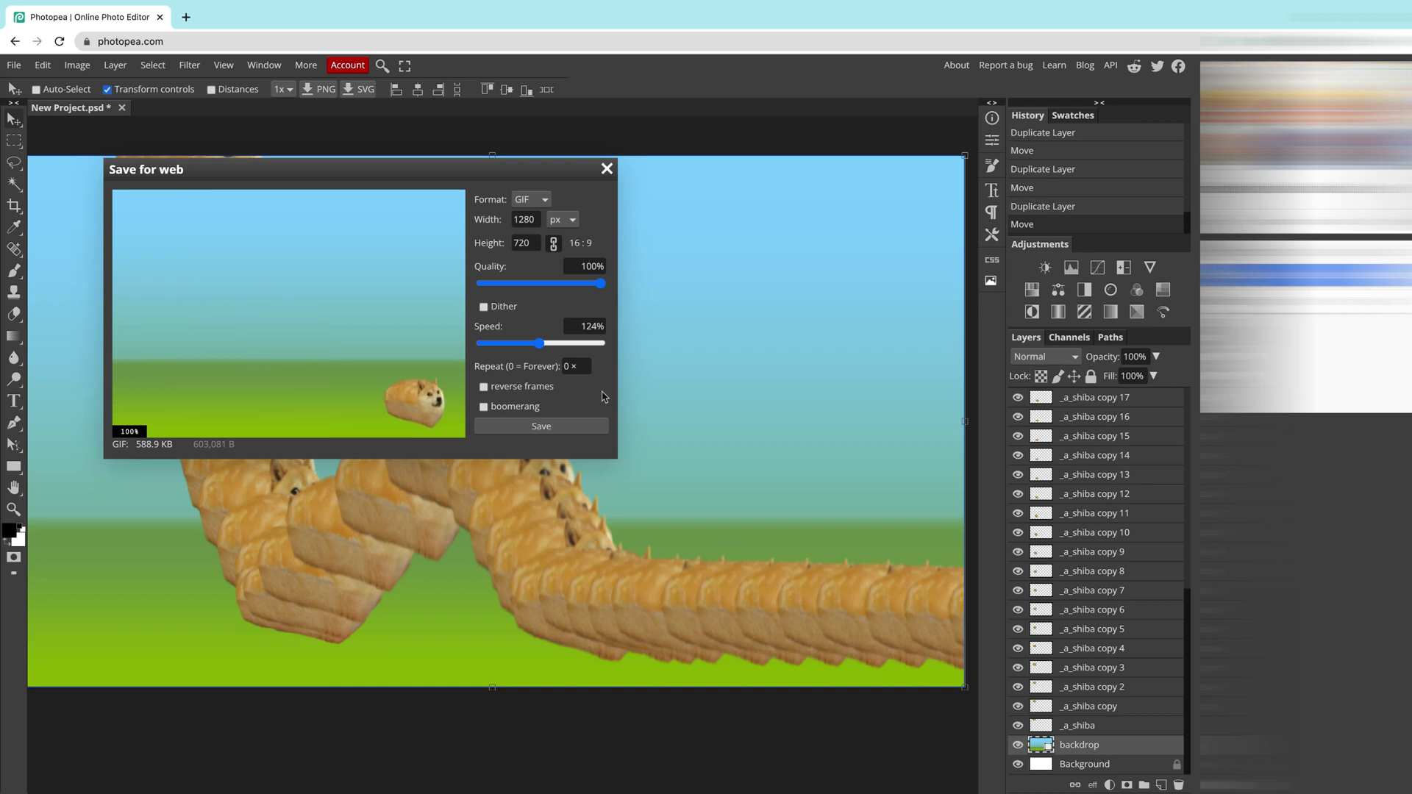
Save the animation as New Project.gif
{"action": "left_click", "coordinate": [586, 430]}
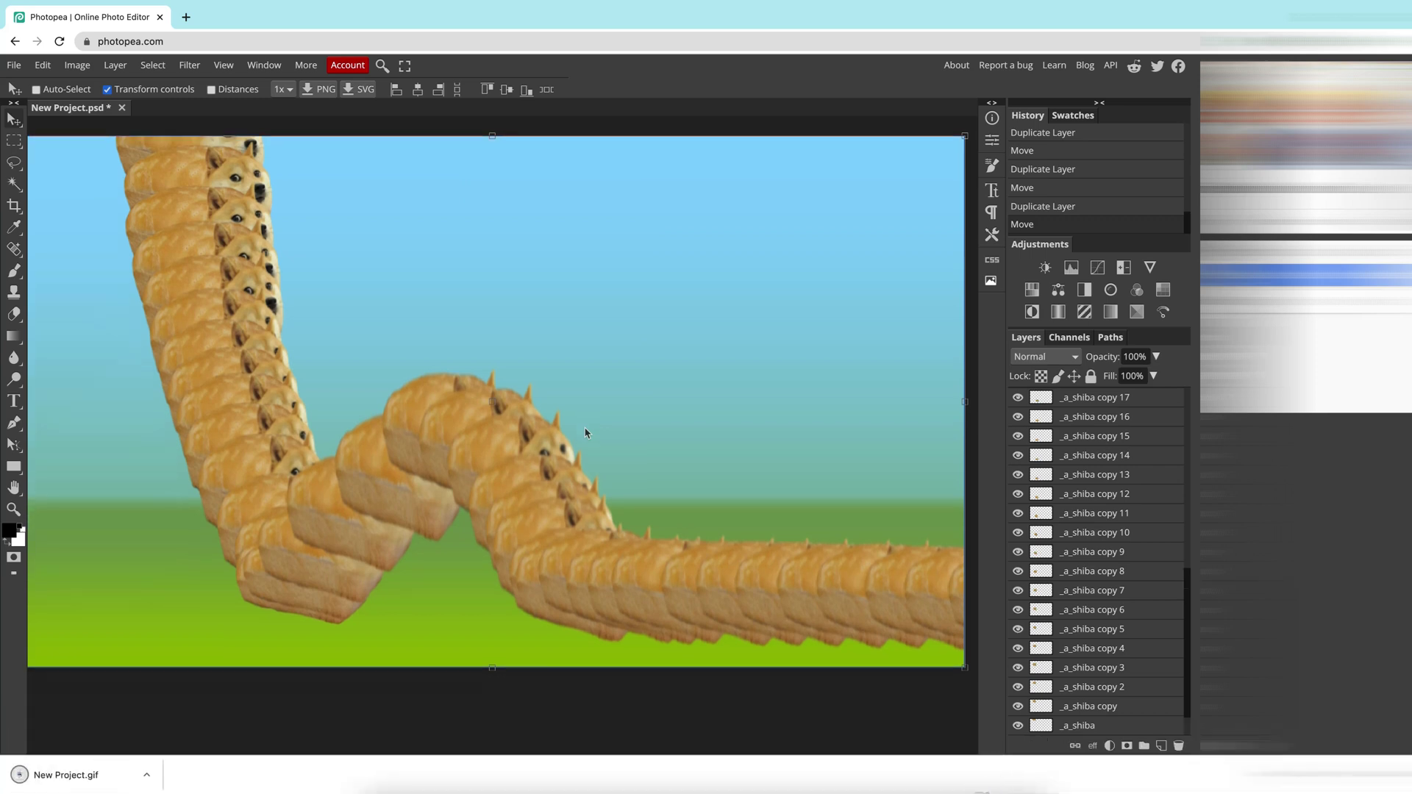